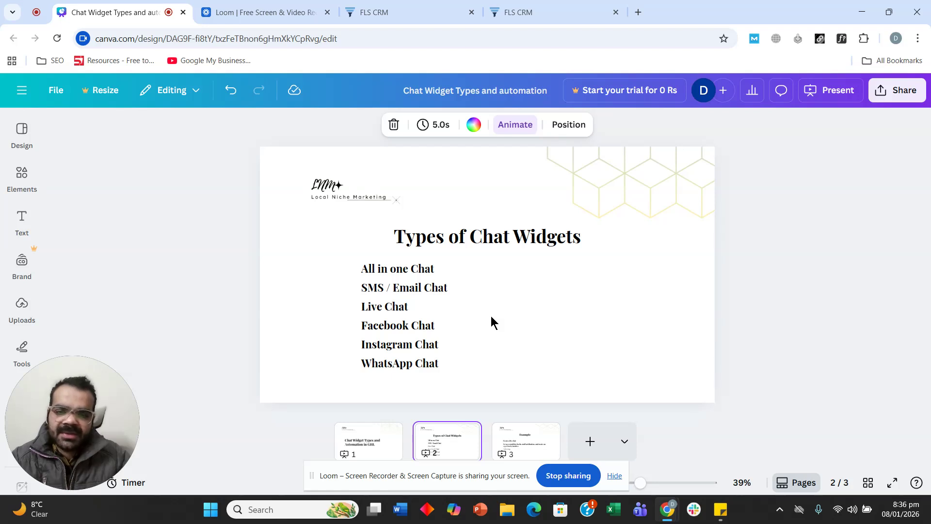
- Show the Example slide, and switch to FLS CRM with the chat widget list of Sites open
left_click(512, 439)
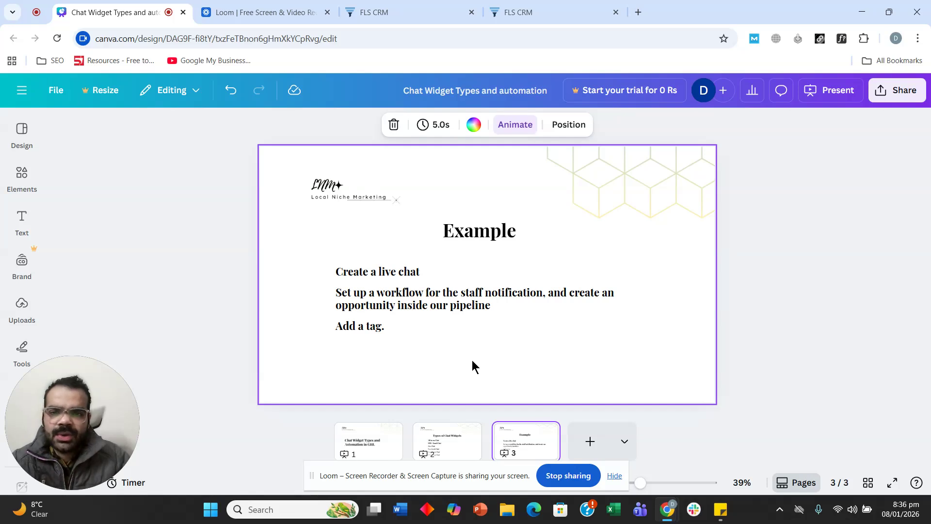
left_click(452, 23)
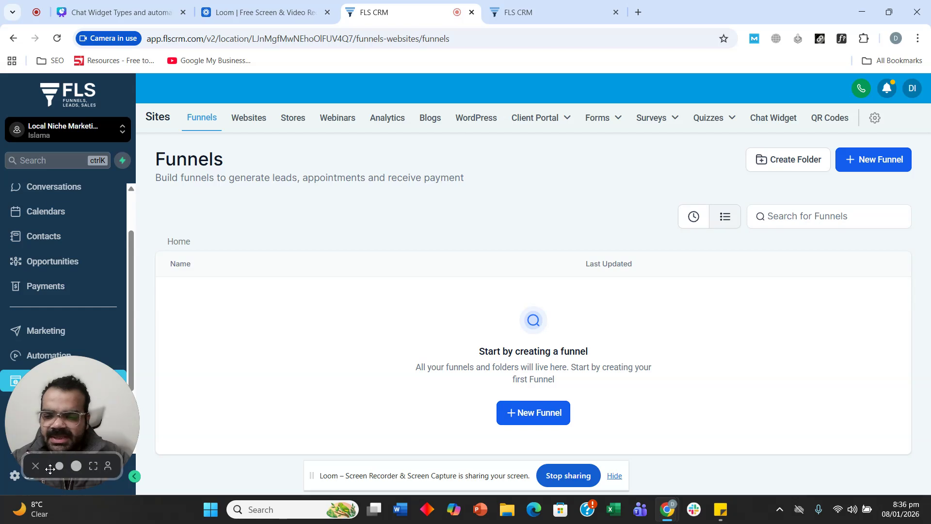
left_click(36, 467)
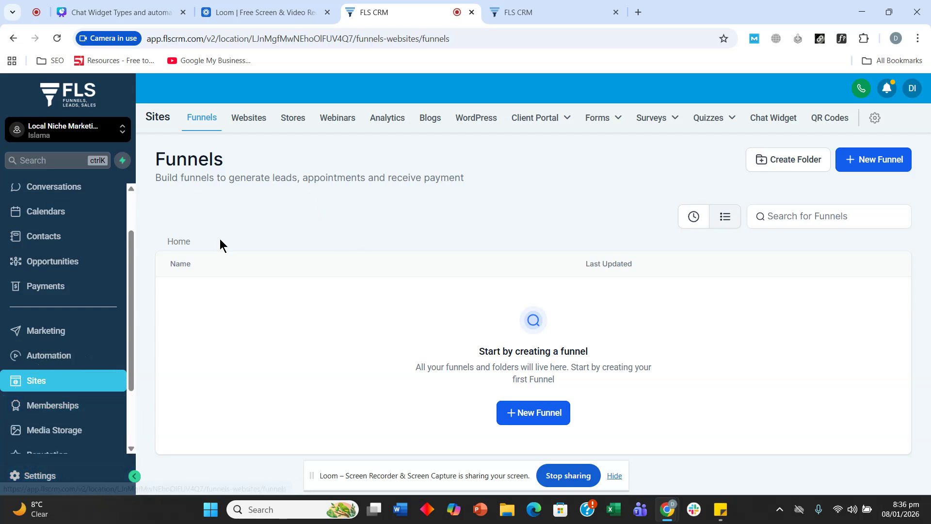
mouse_move(699, 126)
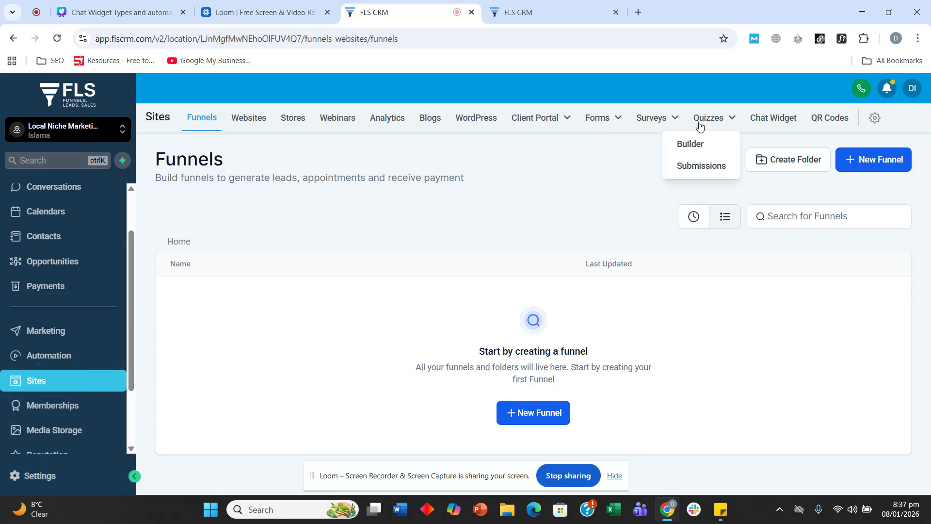
left_click(768, 120)
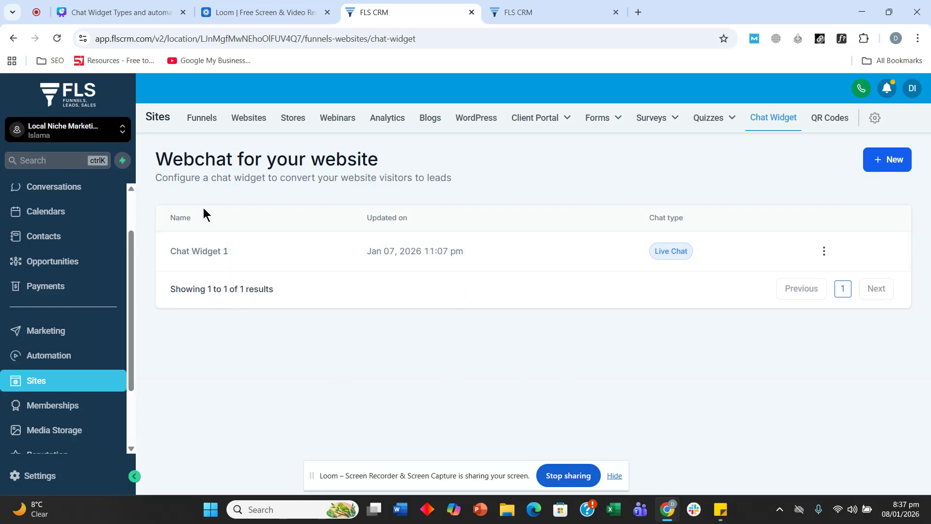
- Create a new Live Chat widget and name it "Website chat"
left_click(885, 168)
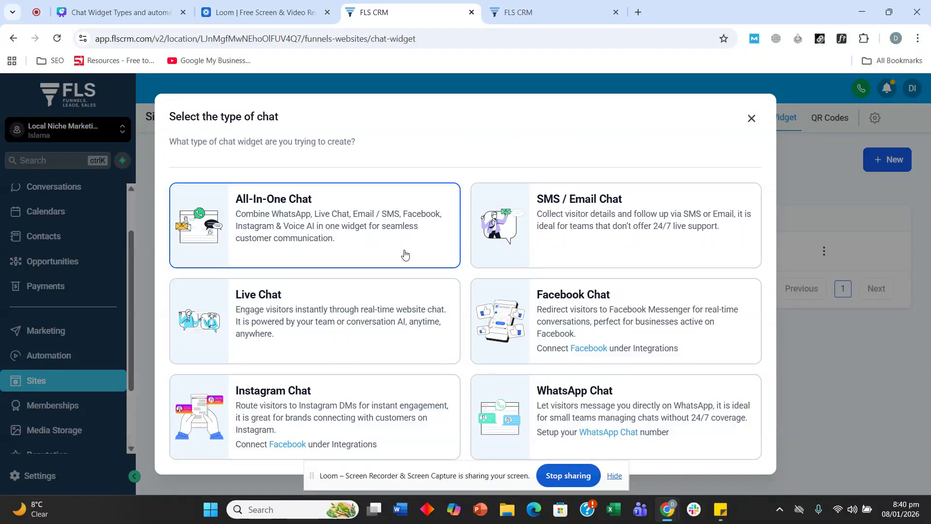
left_click(369, 325)
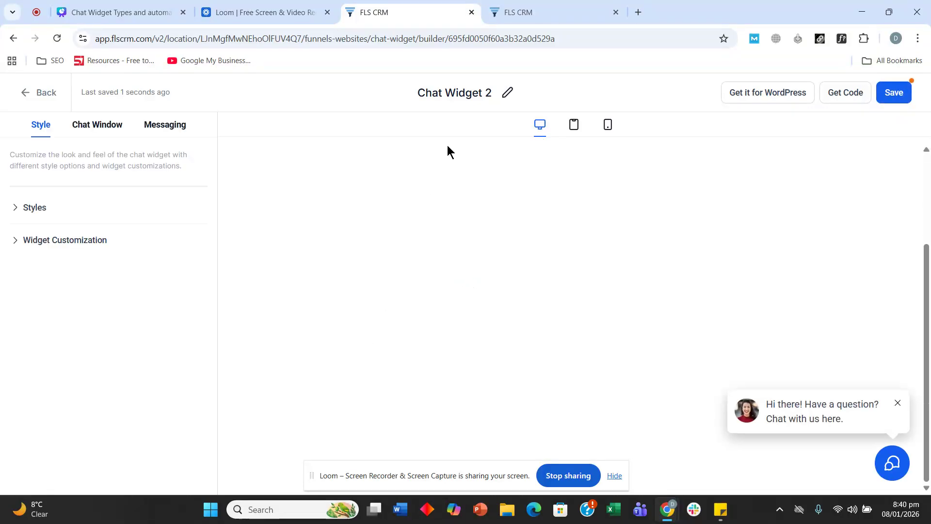
triple_click(454, 94)
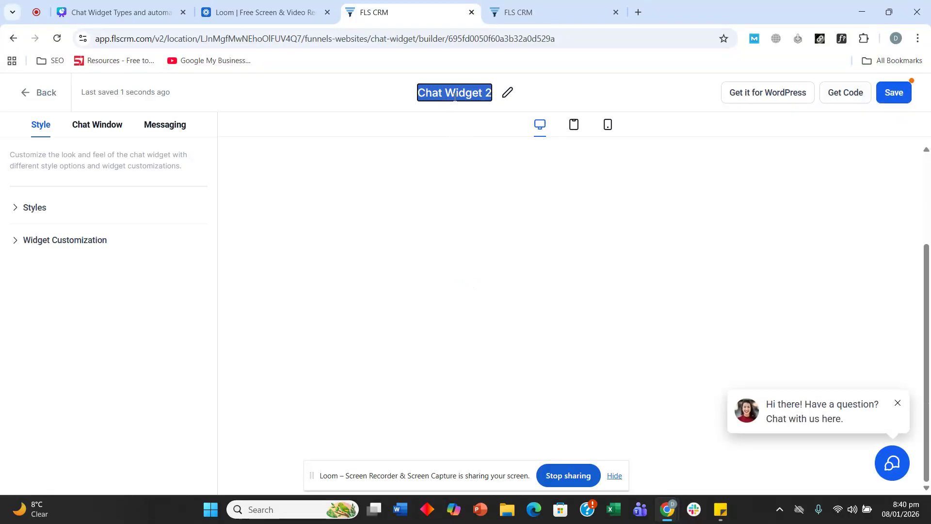
type("Website ch")
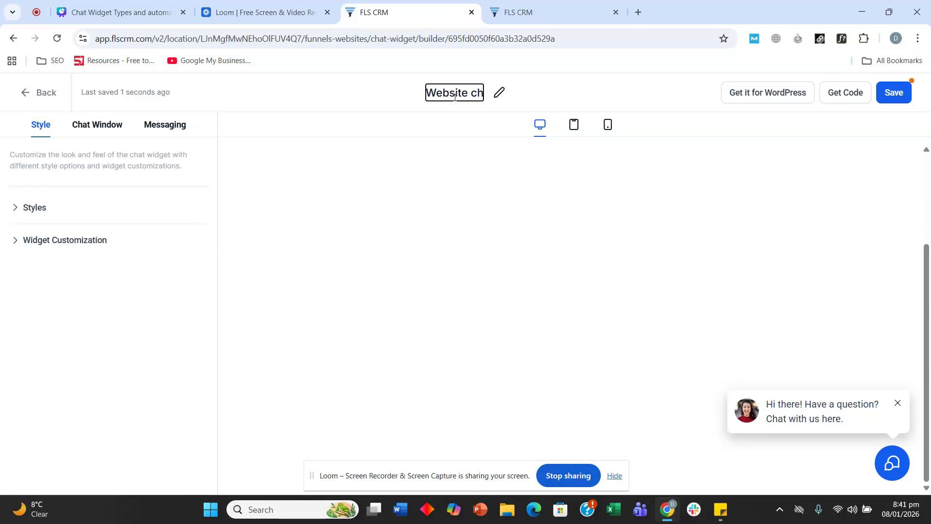
type("at")
key("Return")
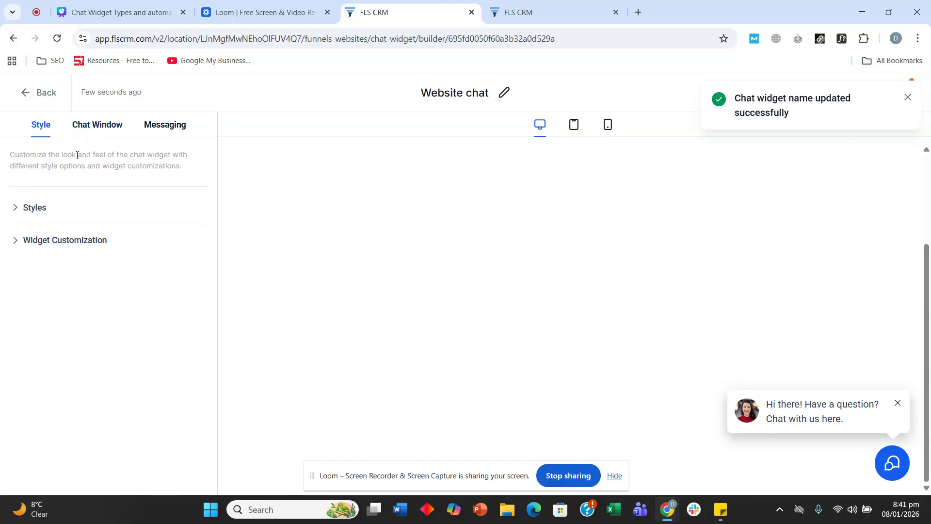
- Expand the widget's Styles settings and switch the chat prompt off and on again
left_click(34, 208)
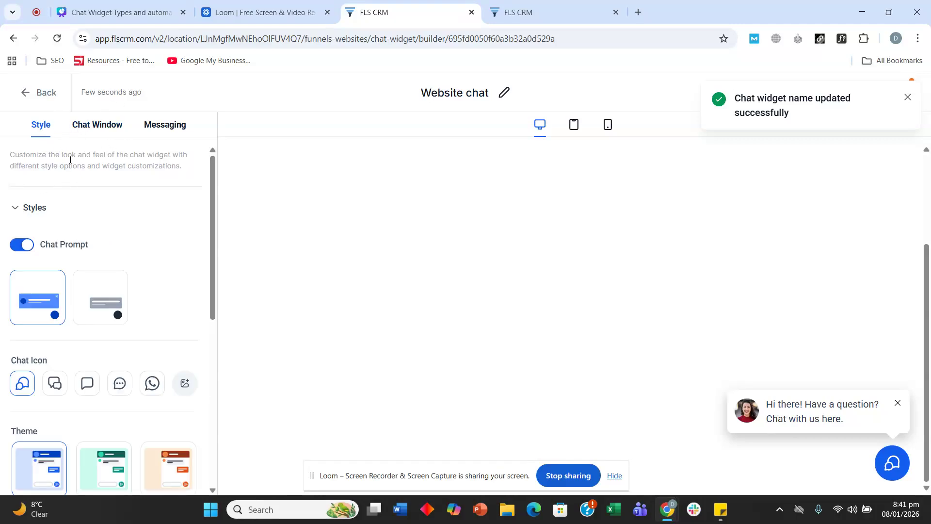
scroll(70, 159, "down", 3)
scroll(70, 160, "up", 3)
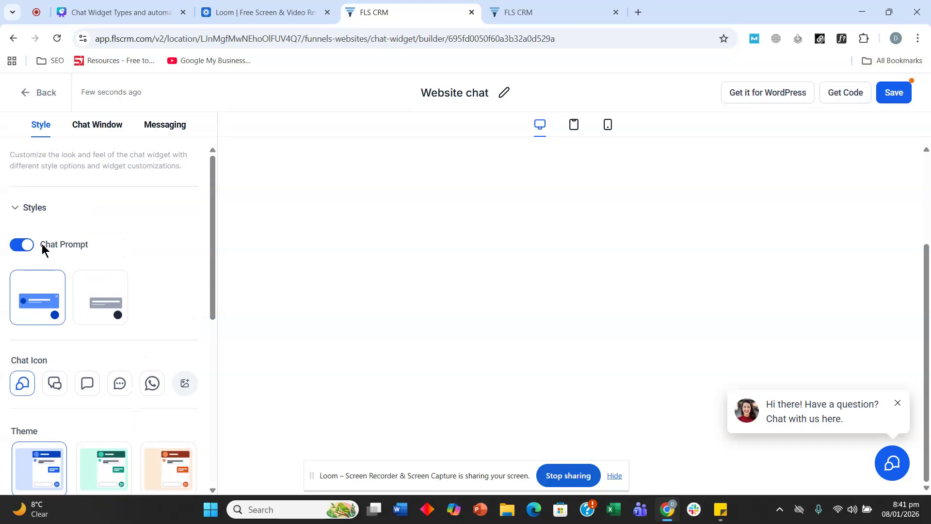
left_click(24, 247)
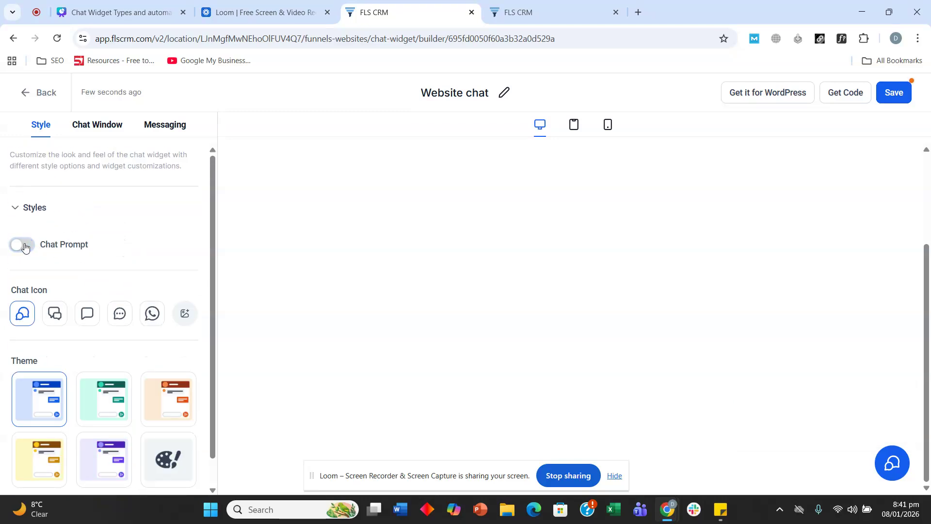
left_click(24, 247)
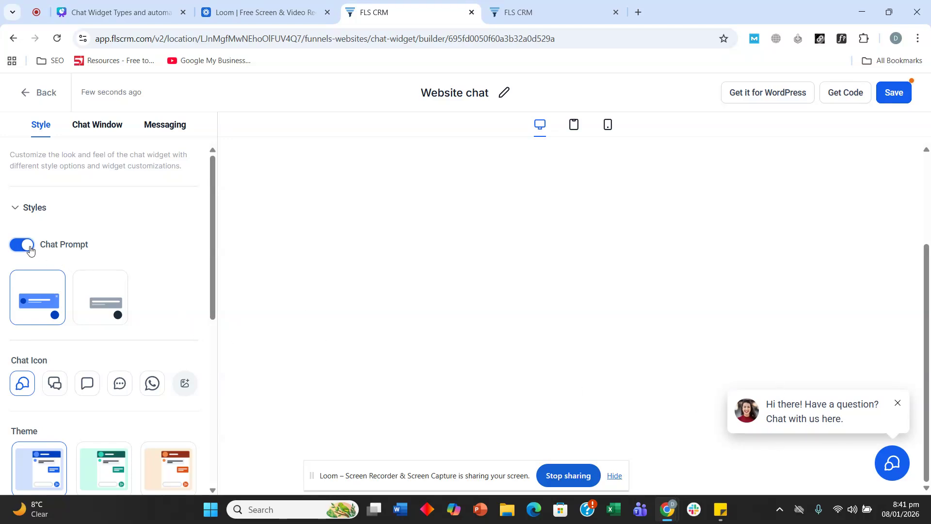
- Try the other chat icons and set the round speech bubble with three dots as the chat icon
scroll(61, 237, "down", 1)
scroll(62, 237, "down", 2)
scroll(62, 240, "up", 3)
scroll(60, 245, "down", 2)
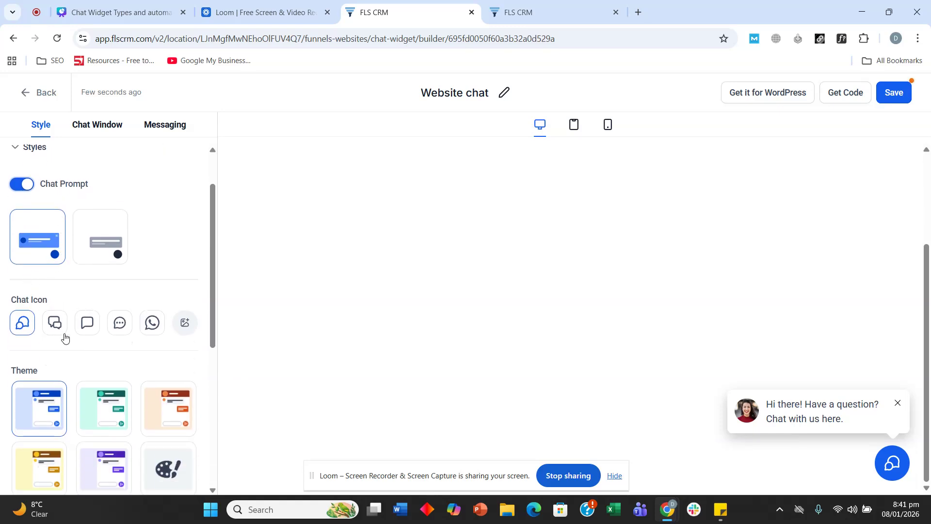
left_click(54, 324)
left_click(83, 326)
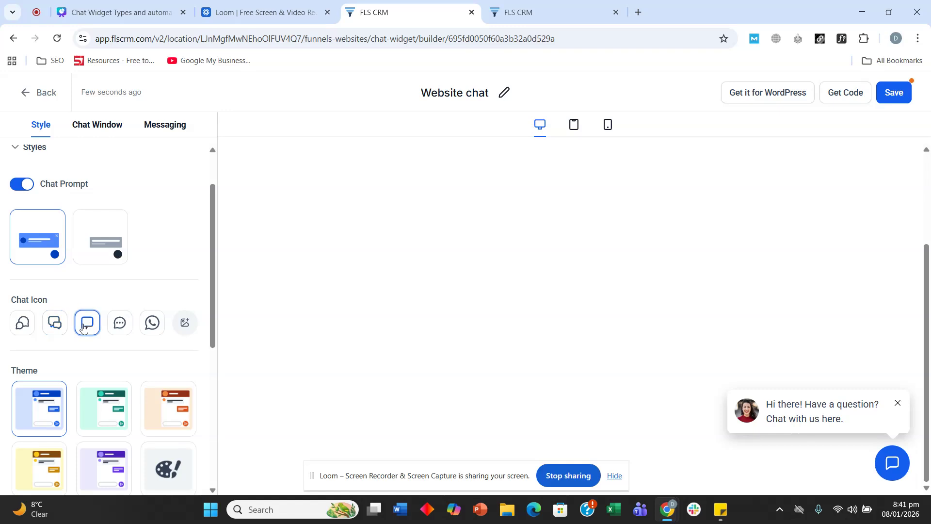
left_click(120, 324)
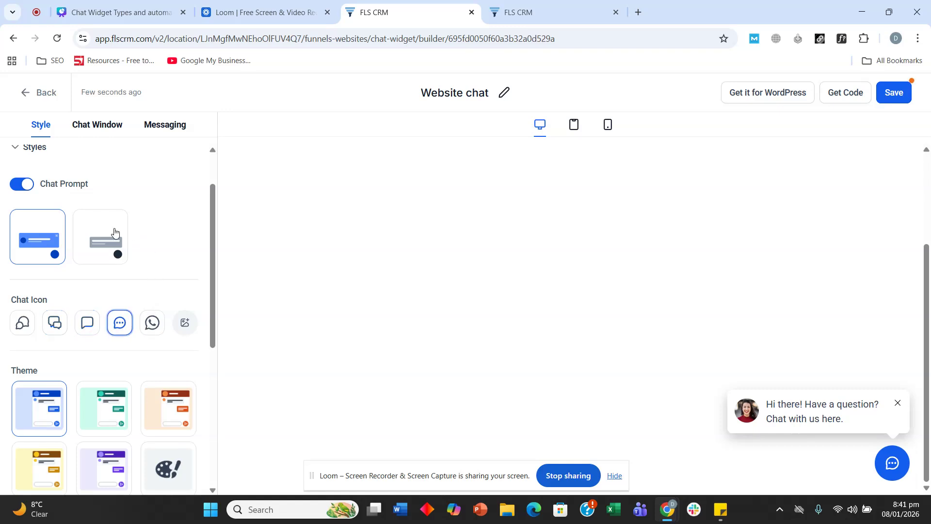
- Try the custom color theme and look at the color picker for its avatar border color
scroll(80, 220, "down", 3)
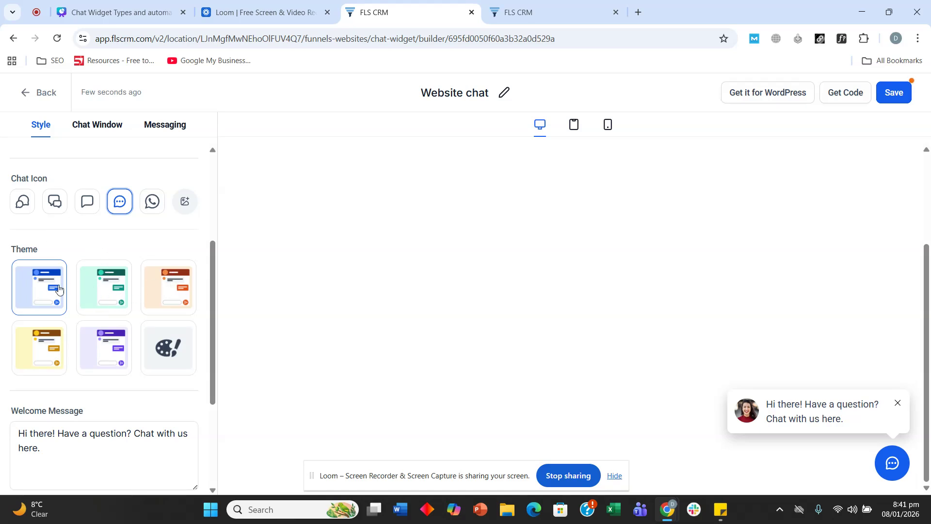
left_click(167, 351)
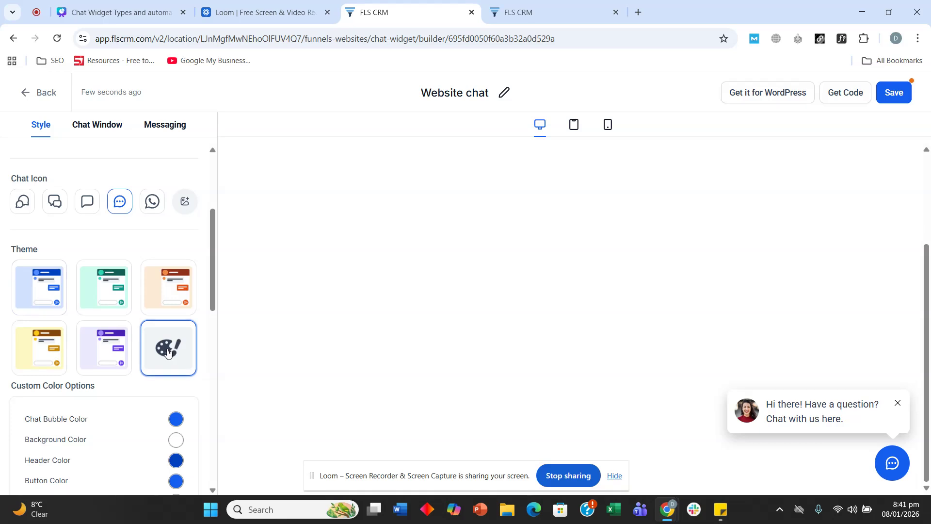
scroll(133, 303, "down", 1)
scroll(133, 304, "down", 2)
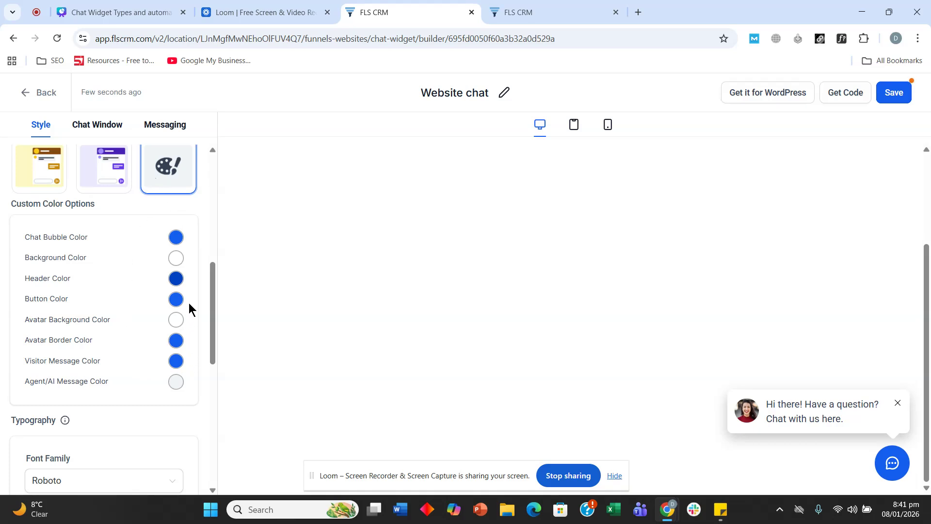
left_click(181, 343)
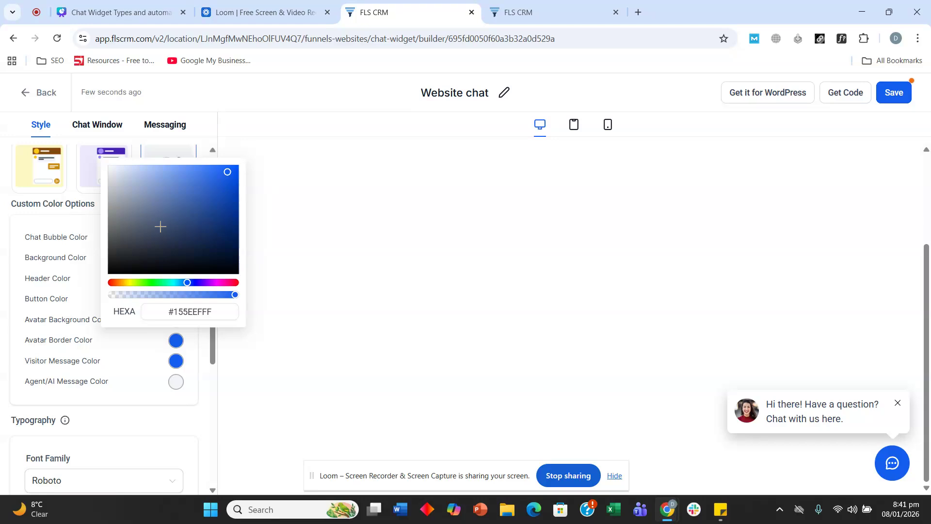
left_click(342, 220)
- Apply the green theme to the widget and review the welcome message and the return visitor greeting
scroll(183, 249, "up", 3)
left_click(113, 241)
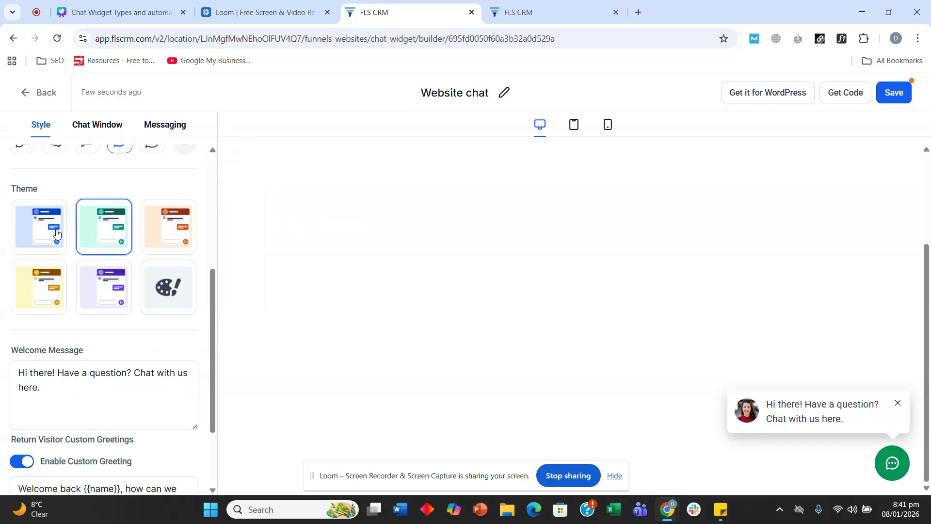
scroll(106, 232, "down", 2)
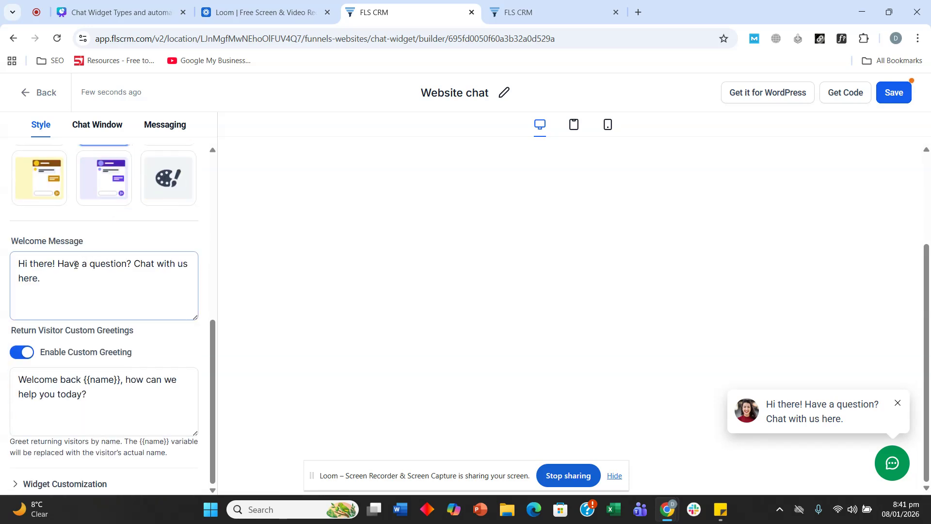
left_click(91, 265)
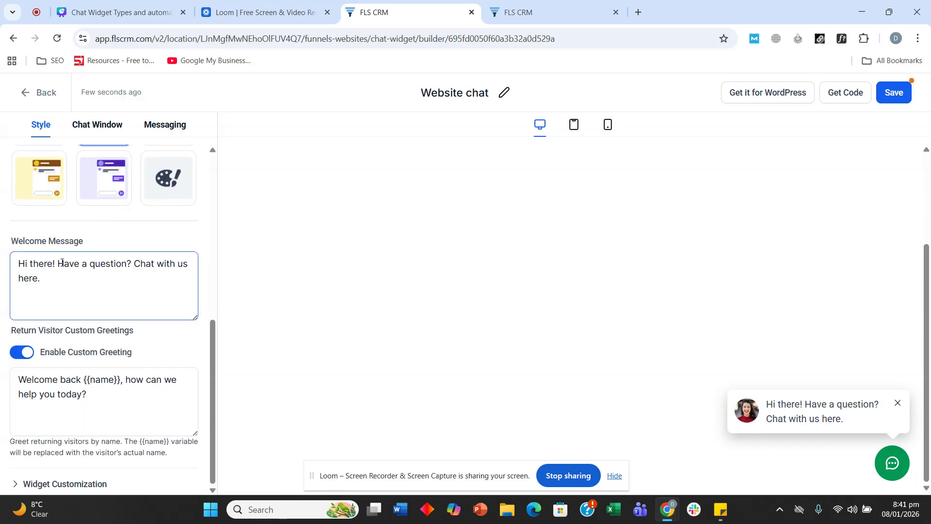
left_click(122, 279)
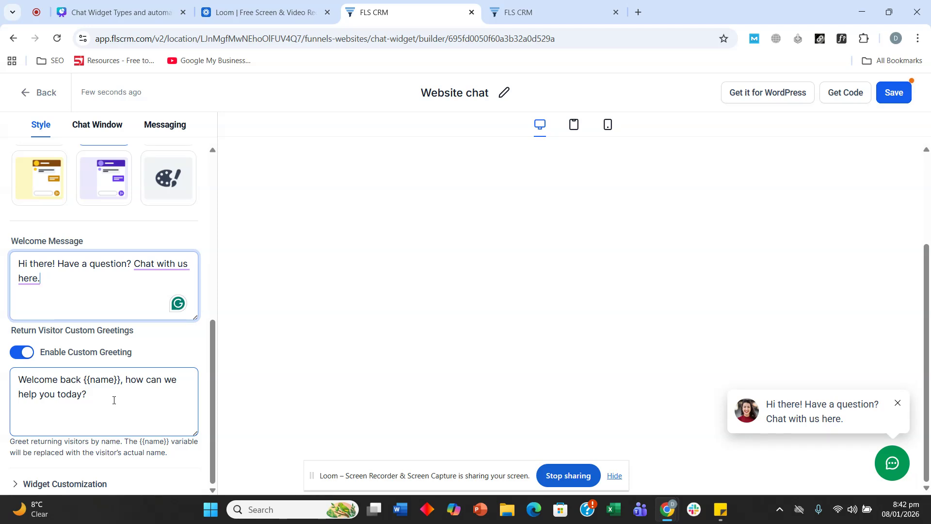
left_click_drag(114, 400, 6, 380)
left_click(67, 394)
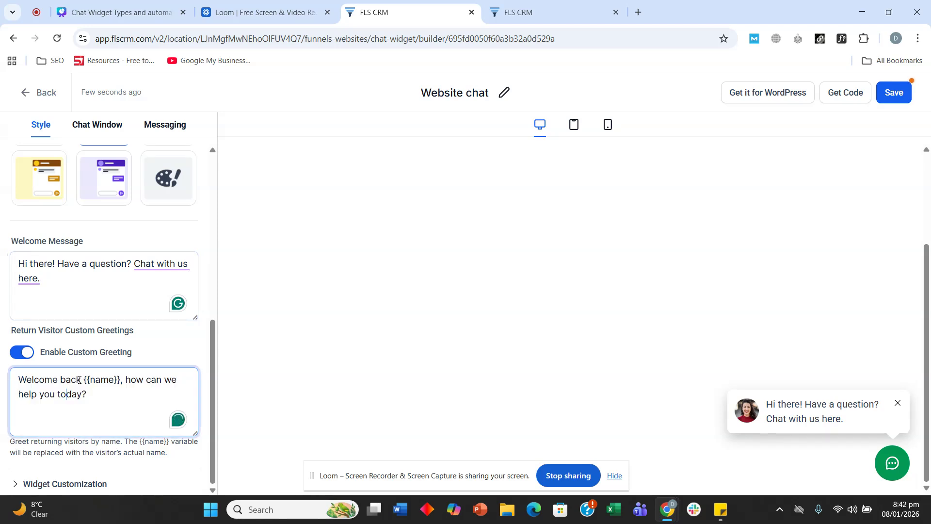
- Replace the widget's avatar with the vecteezy_ai-data-processing image from Media Storage and open the chat preview
left_click(21, 484)
scroll(83, 247, "down", 1)
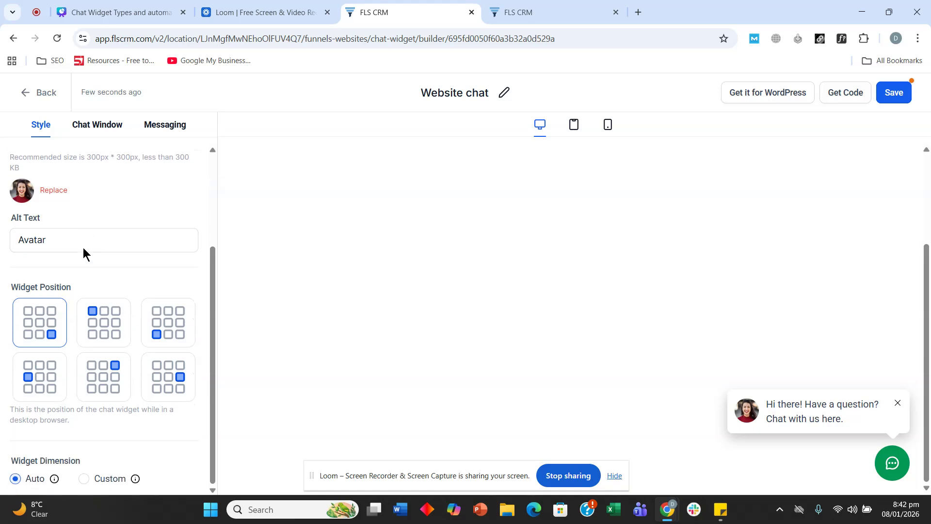
scroll(82, 247, "up", 1)
scroll(87, 291, "up", 1)
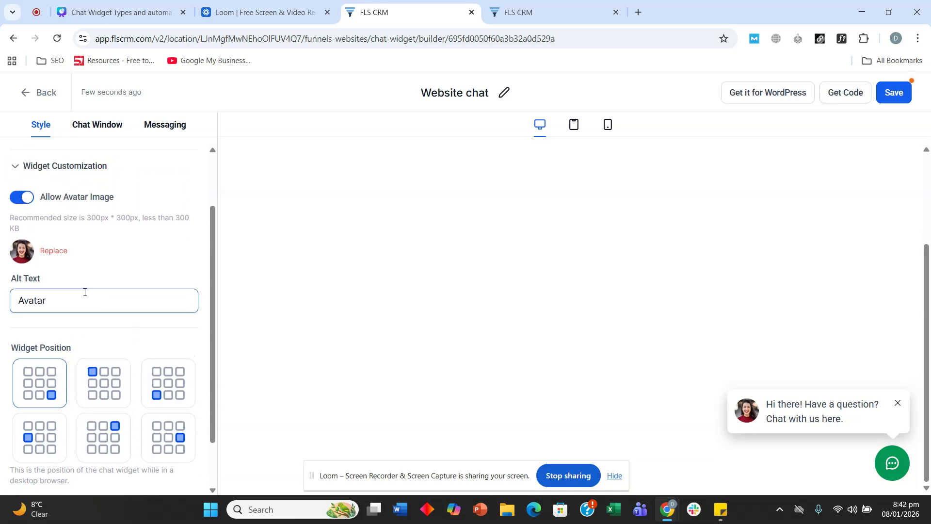
left_click(54, 251)
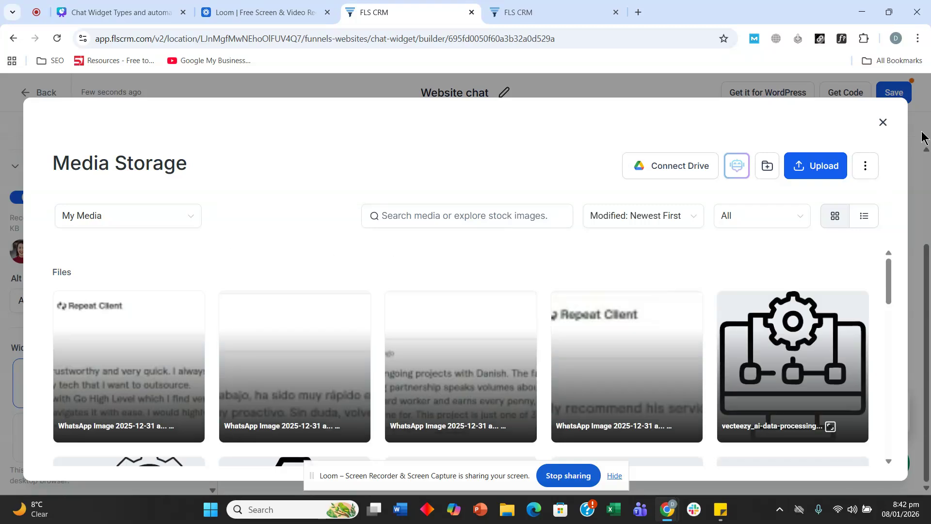
left_click(769, 355)
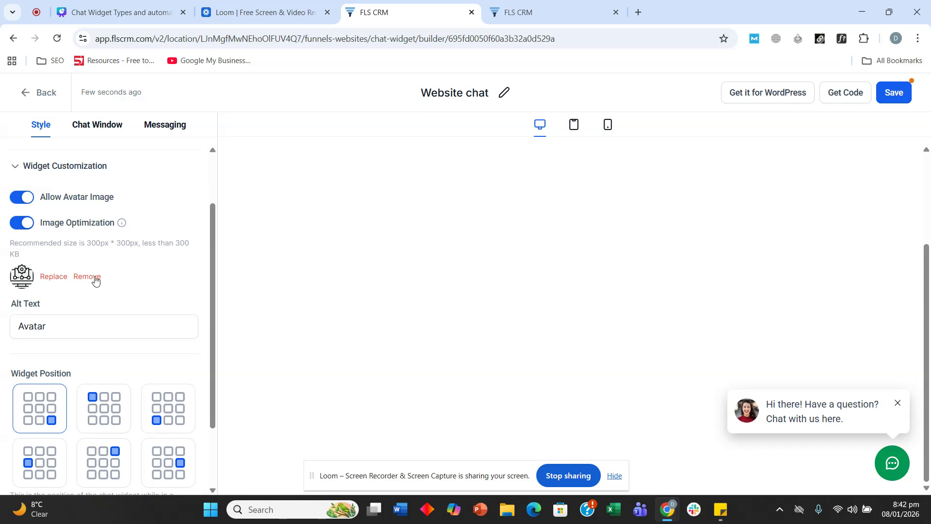
left_click(752, 413)
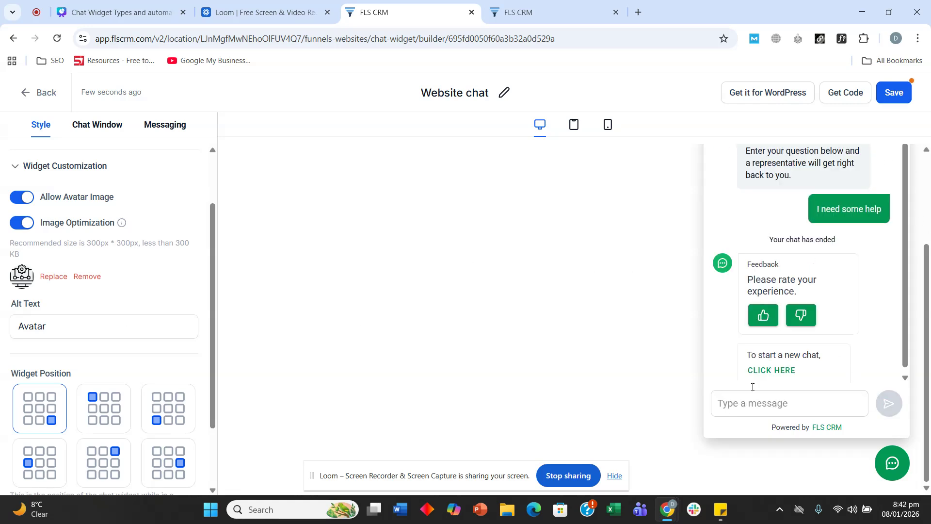
- Try other widget positions and the custom dimension, returning to the bottom-right position and the Auto dimension
scroll(40, 329, "down", 1)
scroll(39, 329, "down", 2)
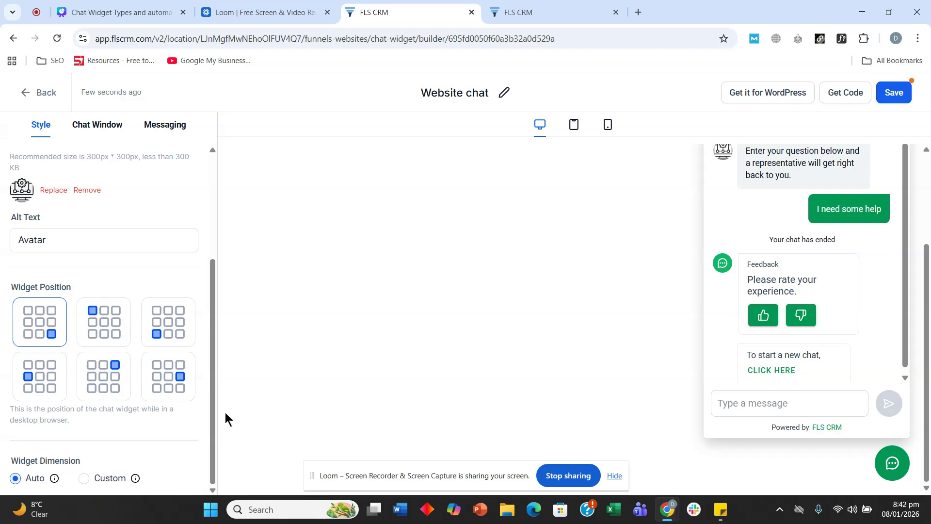
left_click(177, 382)
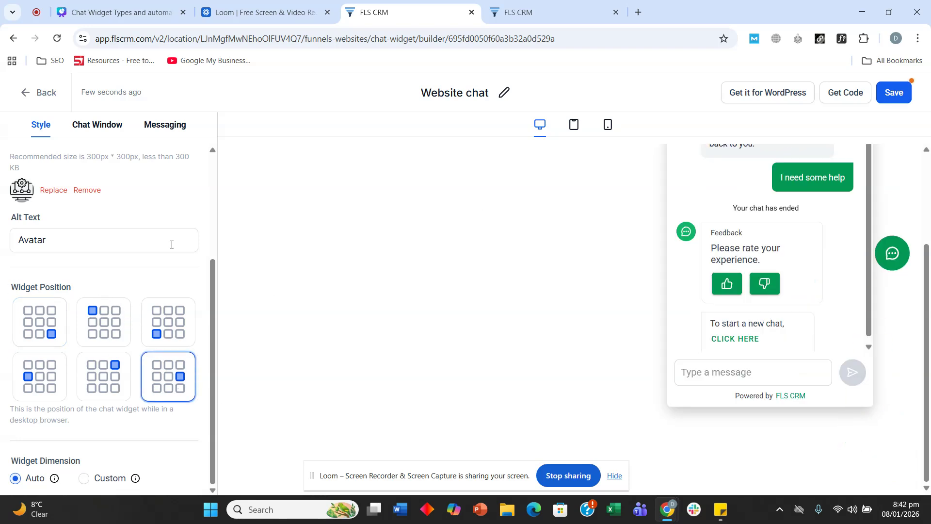
left_click(116, 389)
left_click(176, 339)
left_click(165, 378)
left_click(51, 316)
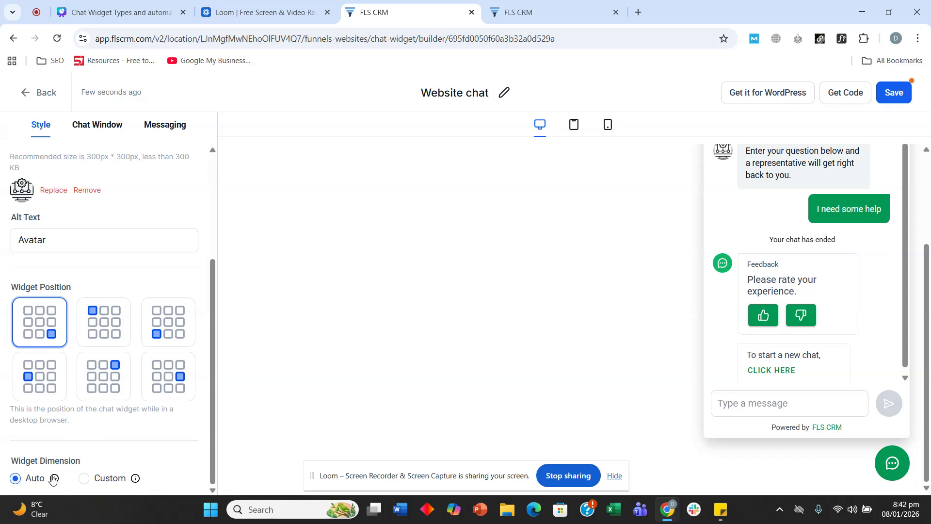
left_click(84, 478)
left_click(16, 478)
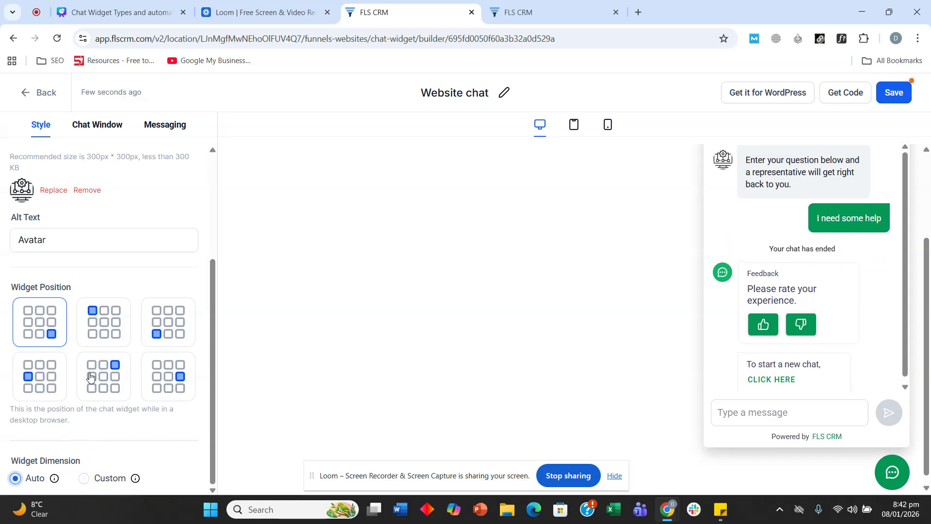
- Switch the widget dimension to Custom and look at its chat widget width and height settings
left_click(84, 478)
scroll(94, 393, "down", 1)
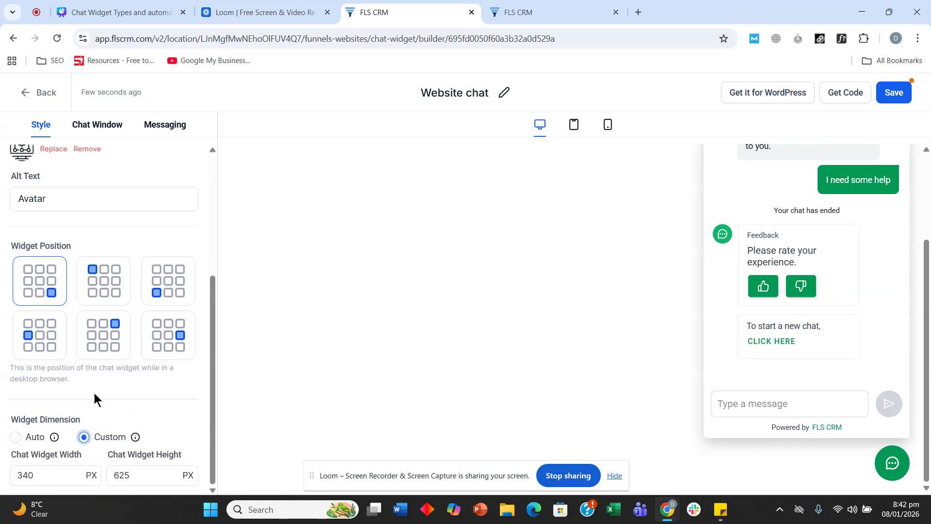
left_click(61, 477)
left_click(136, 476)
- Examine the chat window title and the intro message in the Title & Intro section of the chat window settings
left_click(108, 127)
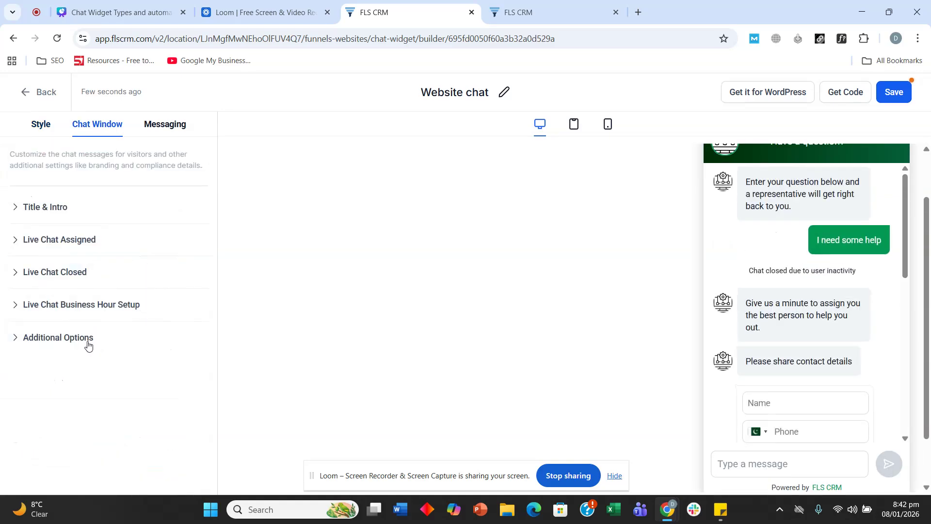
left_click(76, 212)
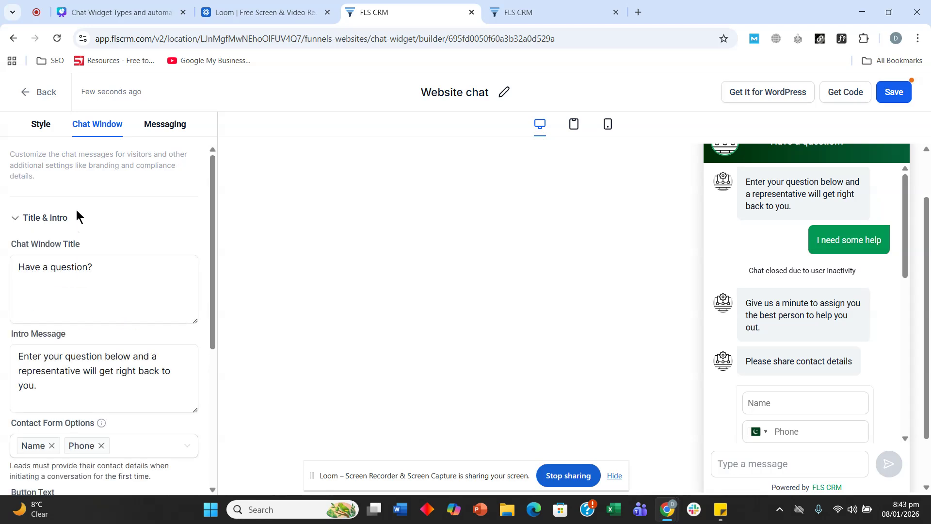
left_click(103, 268)
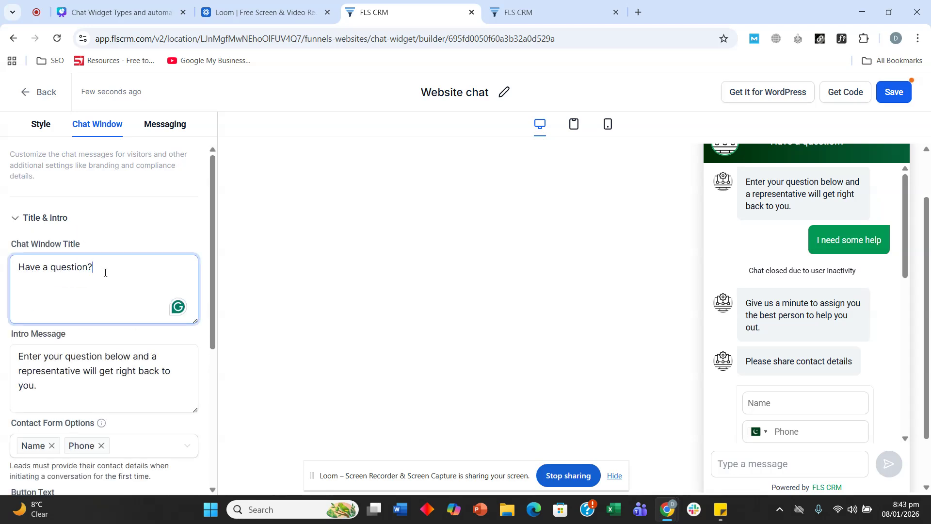
left_click(67, 359)
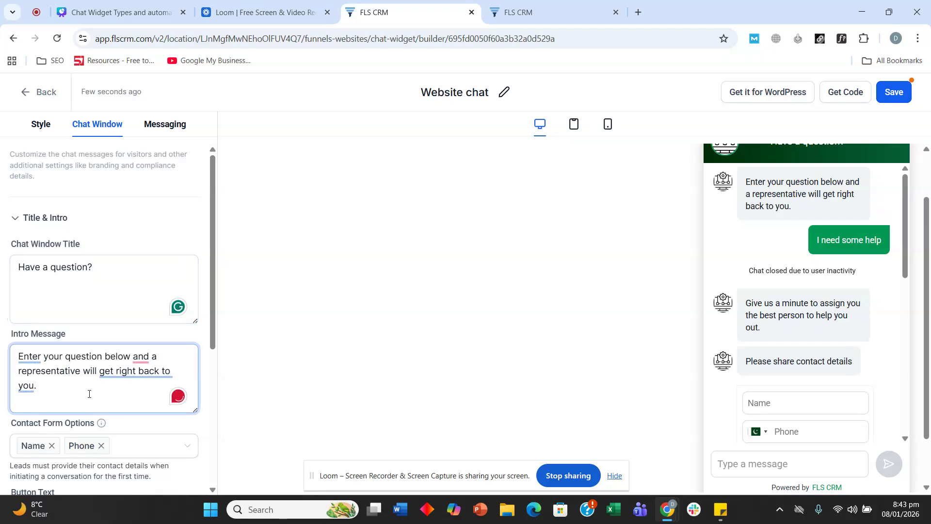
double_click(106, 386)
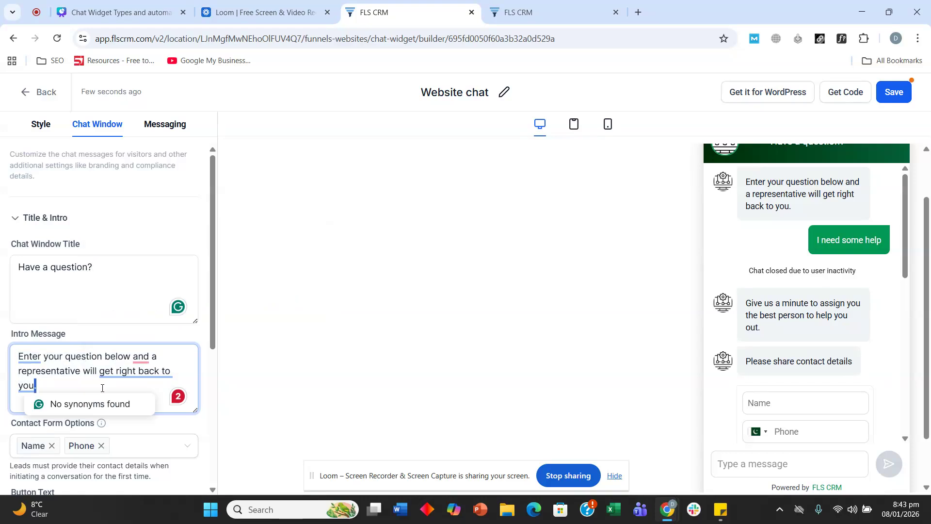
left_click(291, 368)
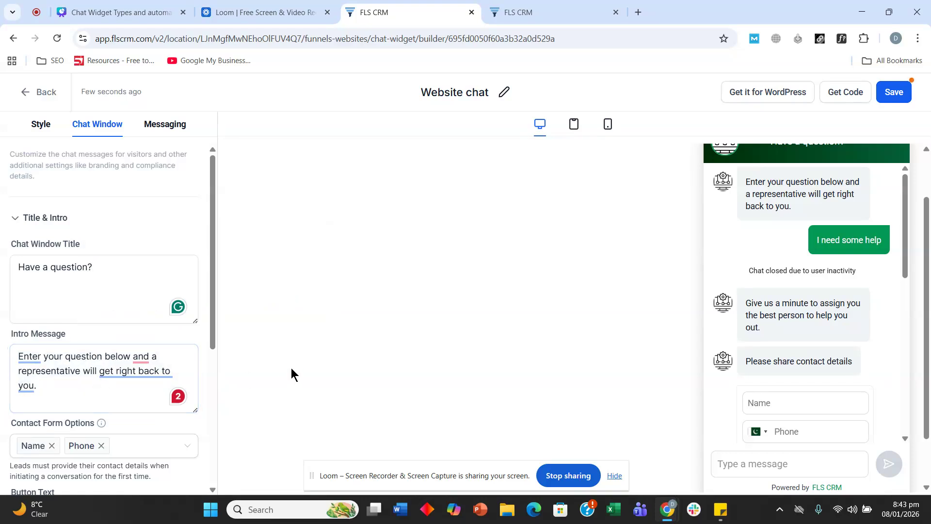
left_click(77, 383)
scroll(300, 312, "down", 1)
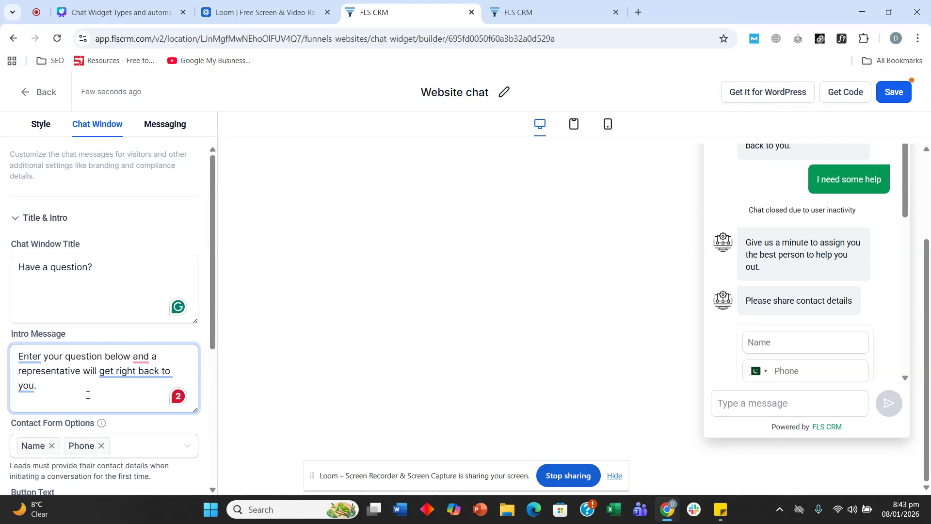
key("ctrl+a")
left_click(67, 383)
scroll(119, 354, "down", 2)
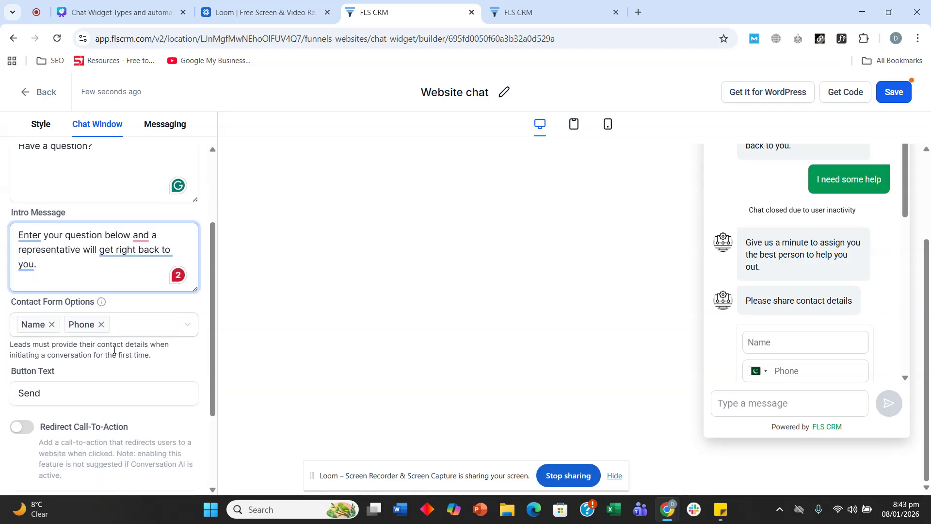
- Add Email to the contact form options alongside Name and Phone
left_click(138, 324)
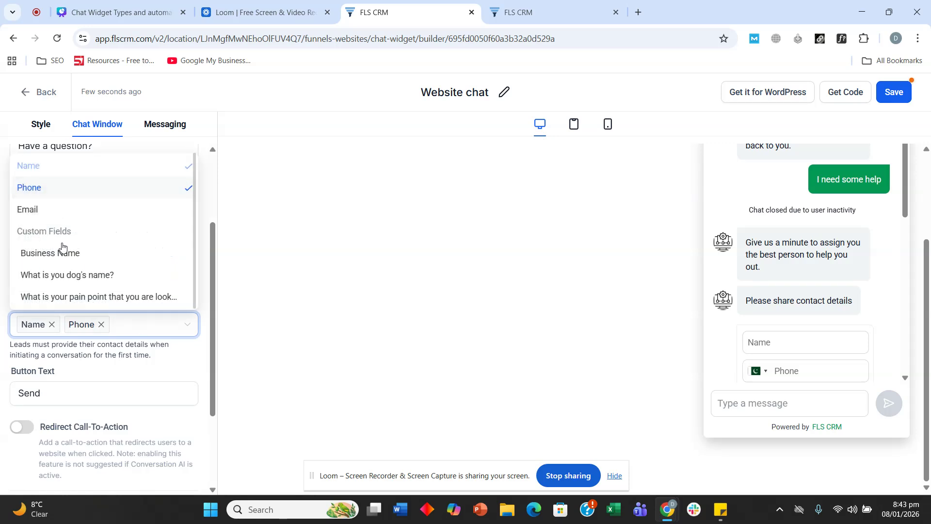
left_click(62, 209)
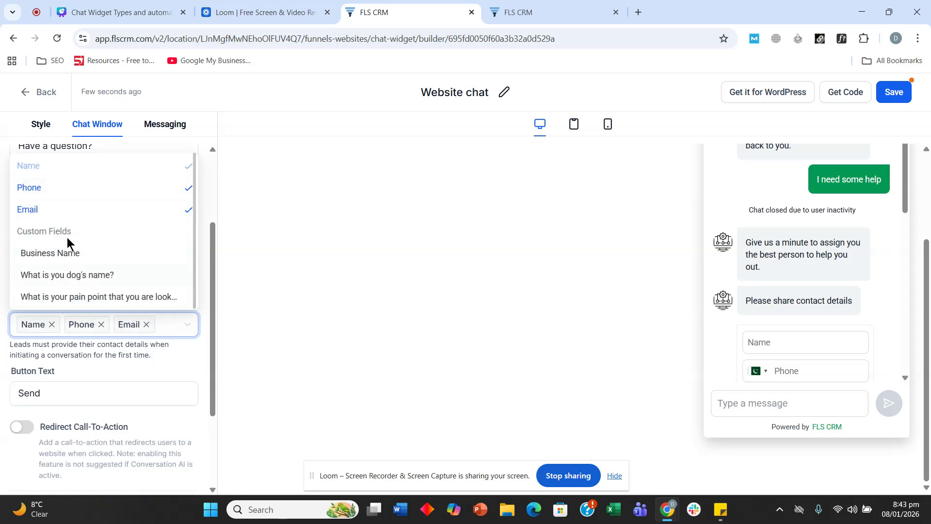
left_click(284, 289)
- Try the Redirect Call-To-Action option and look at its redirect text and redirect website fields
scroll(46, 223, "down", 2)
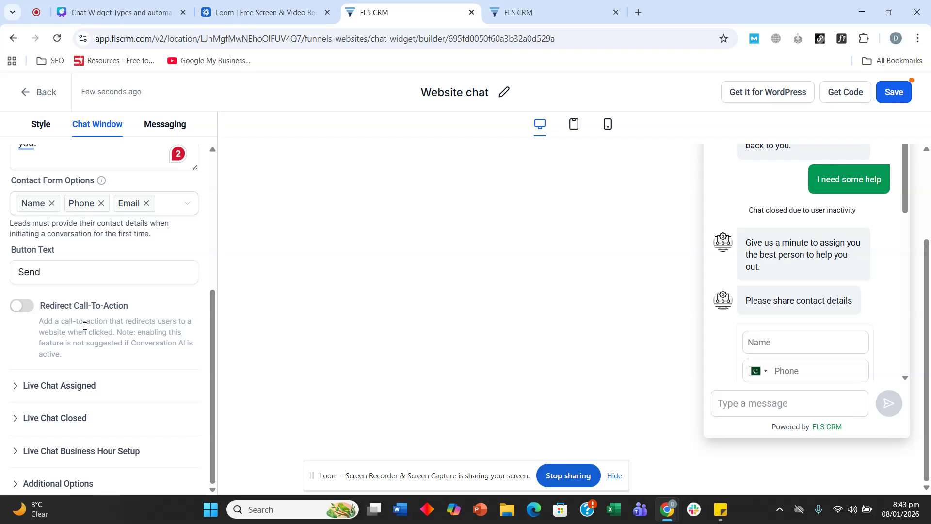
left_click(22, 306)
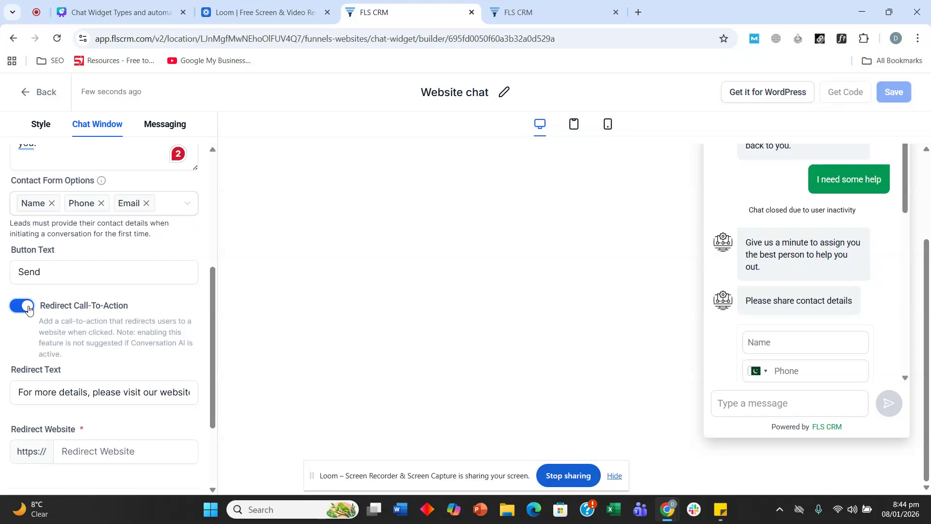
left_click(71, 394)
triple_click(68, 401)
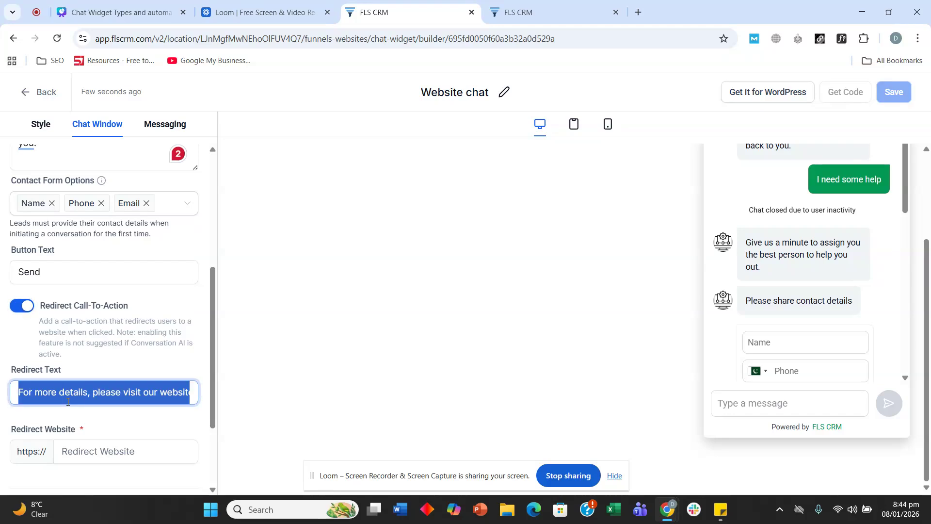
left_click(42, 398)
triple_click(42, 399)
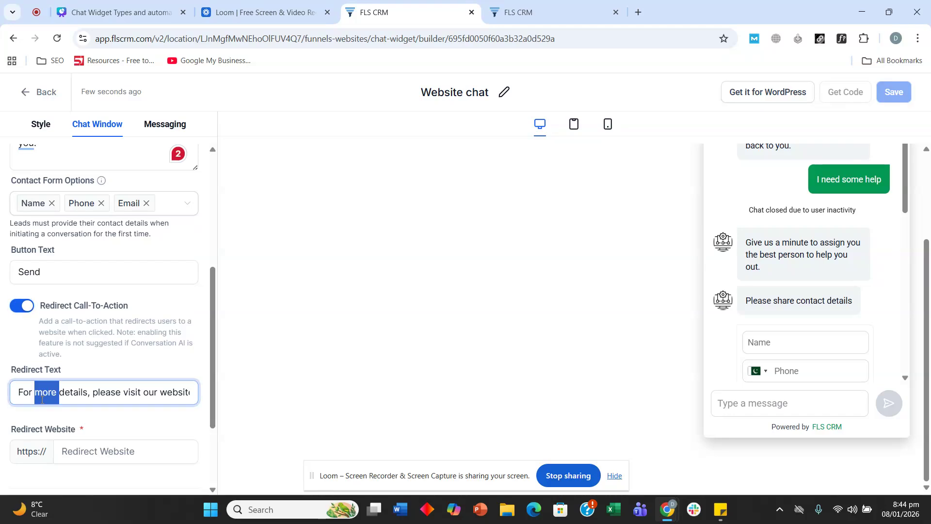
left_click(111, 395)
left_click_drag(92, 393, 190, 397)
left_click(116, 396)
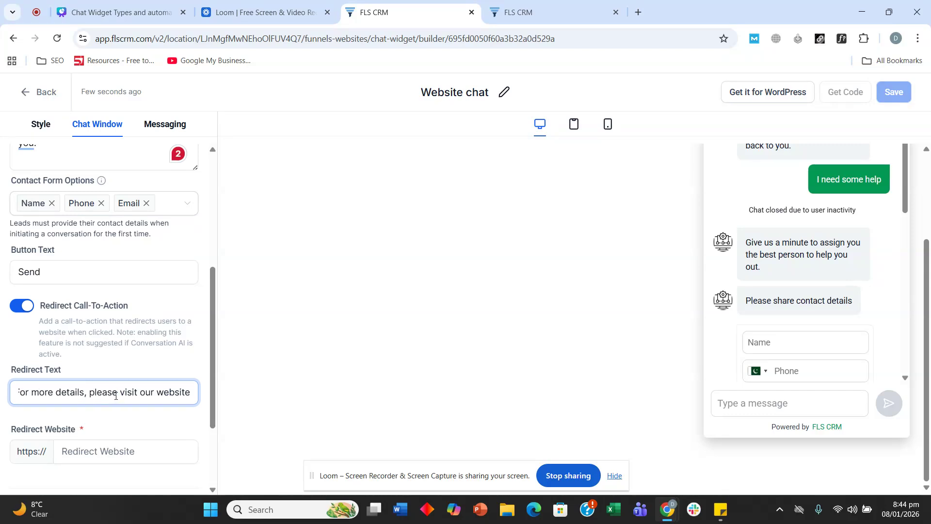
left_click(119, 451)
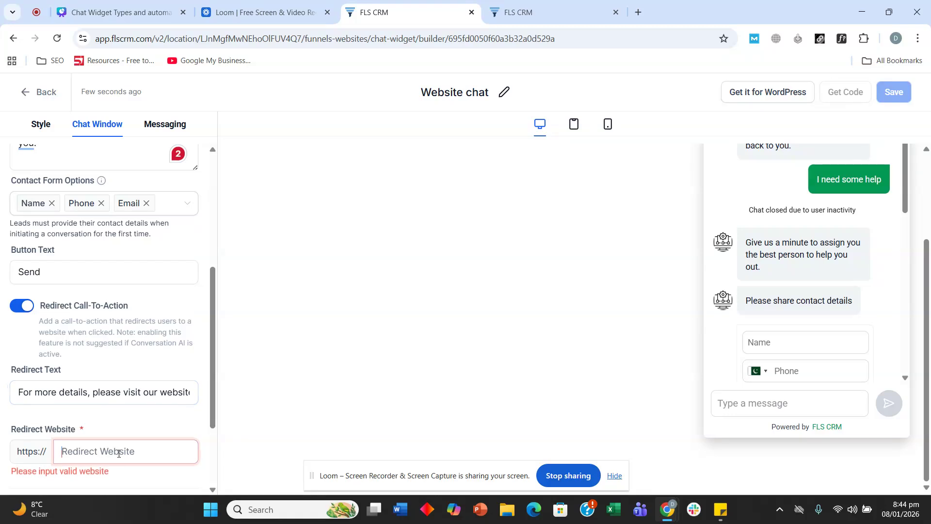
left_click(24, 307)
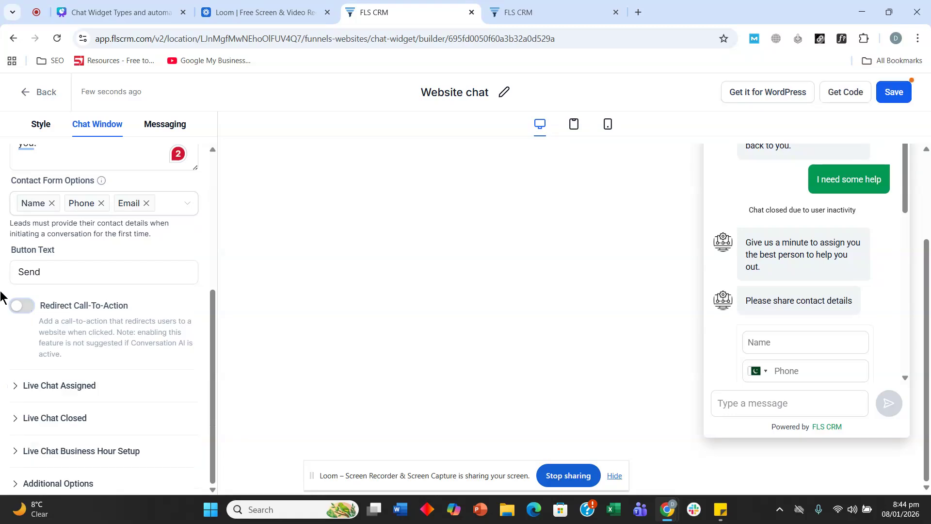
- Set the user inactivity time-out delay for assigned live chats to 2 mins and review the time-out message
left_click(30, 392)
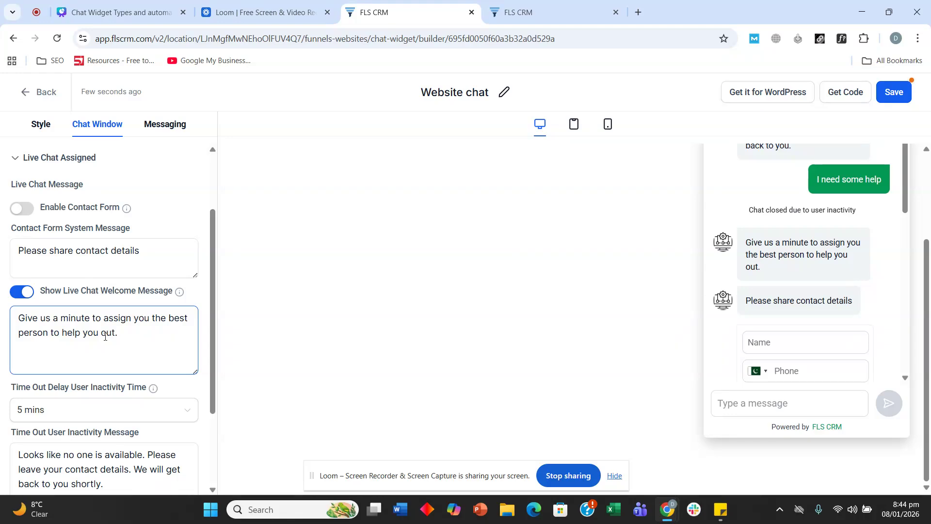
scroll(105, 337, "down", 3)
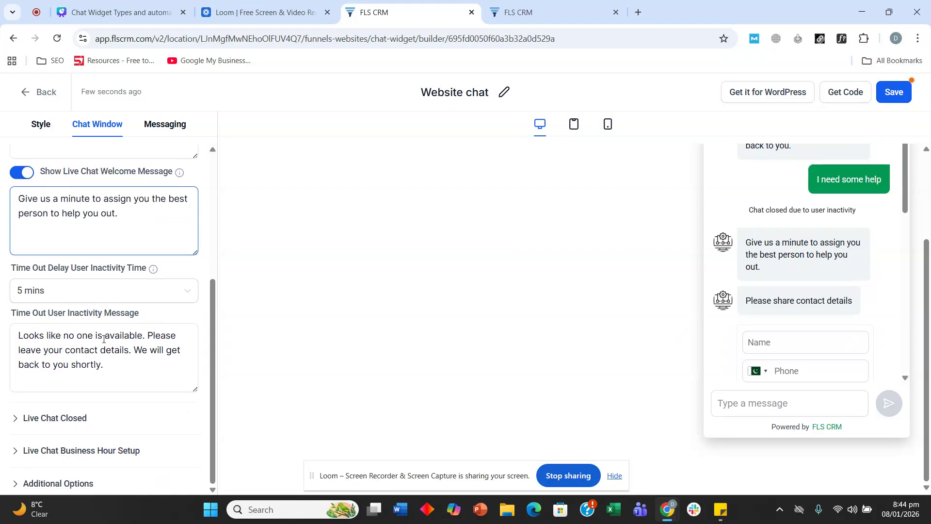
left_click(112, 291)
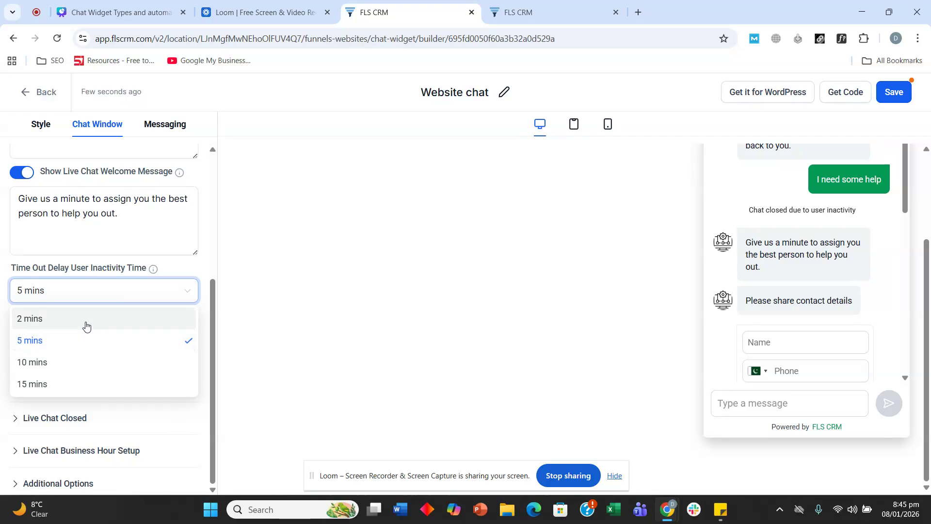
left_click(90, 319)
scroll(112, 369, "up", 1)
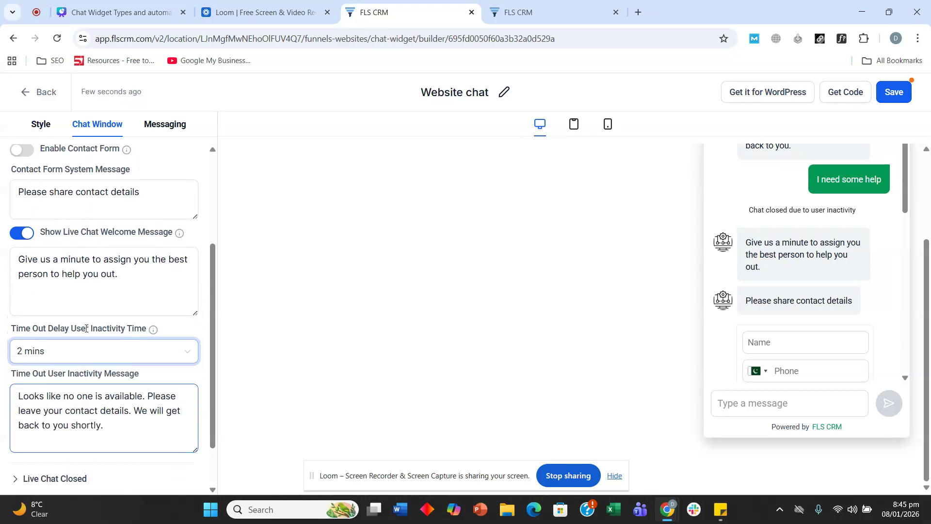
left_click(127, 438)
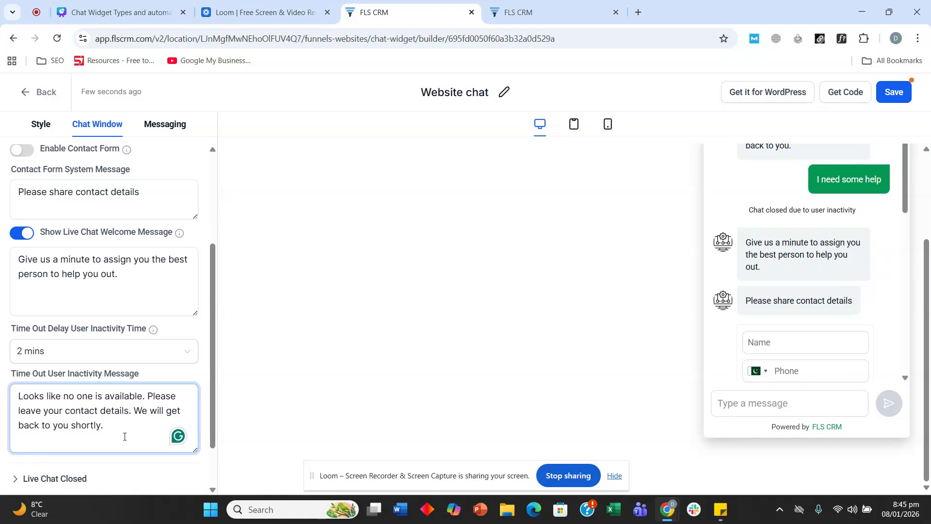
scroll(125, 437, "down", 1)
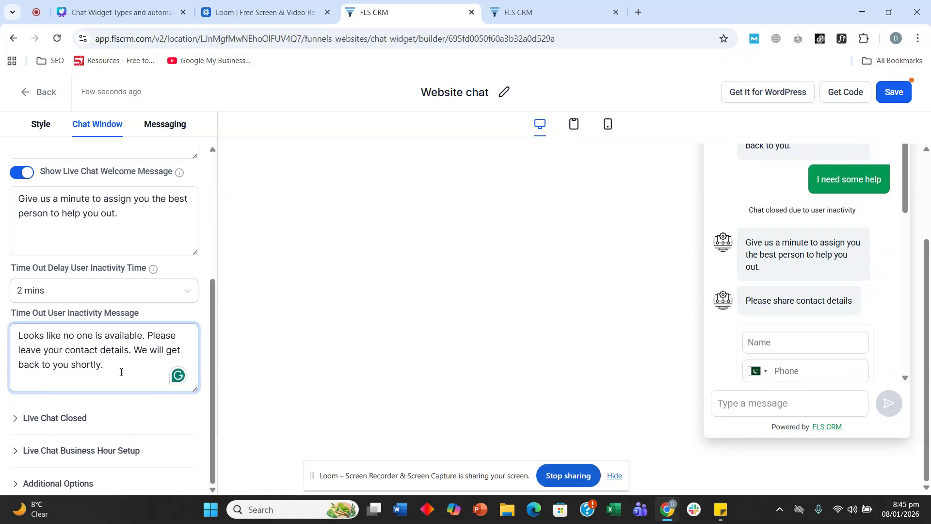
- Set the contact inactivity time for closed live chats to 2 mins
left_click(79, 416)
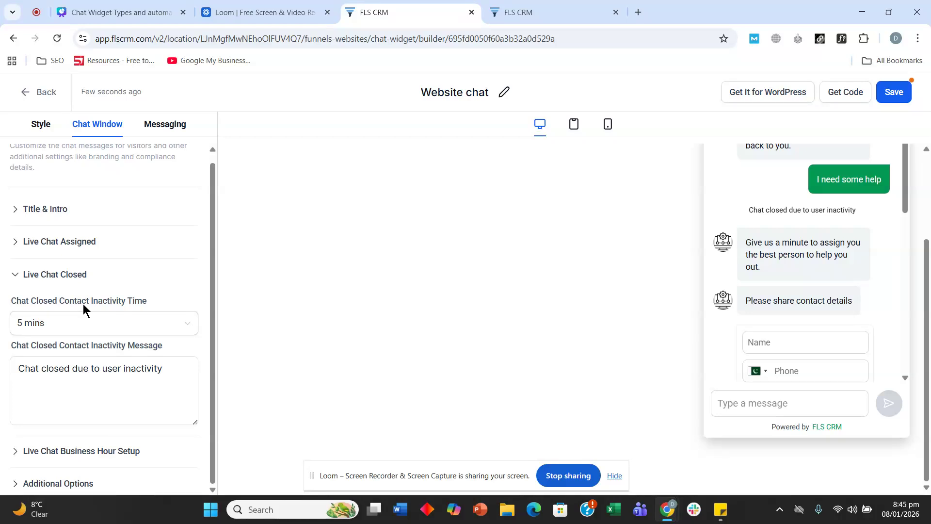
left_click(77, 322)
left_click(69, 352)
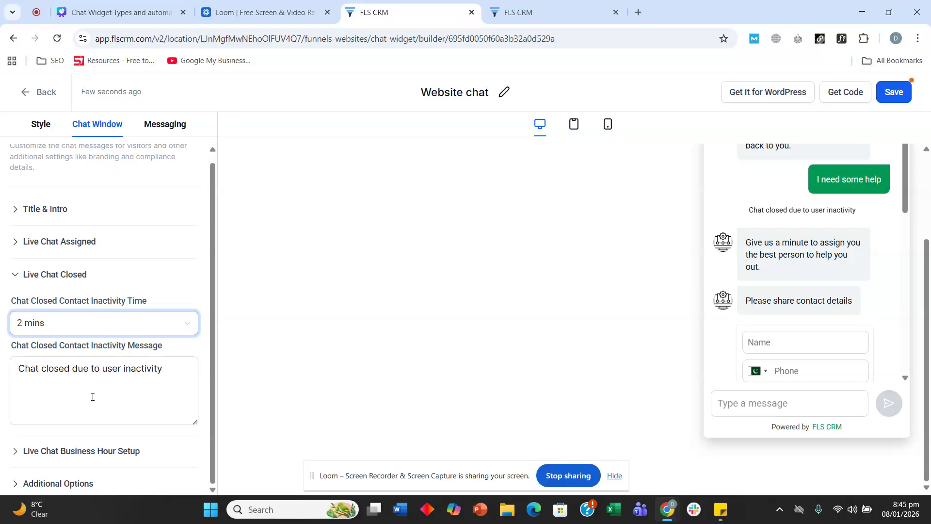
- Enable business office hours for the live chat and review the offline message and the available hours
left_click(30, 457)
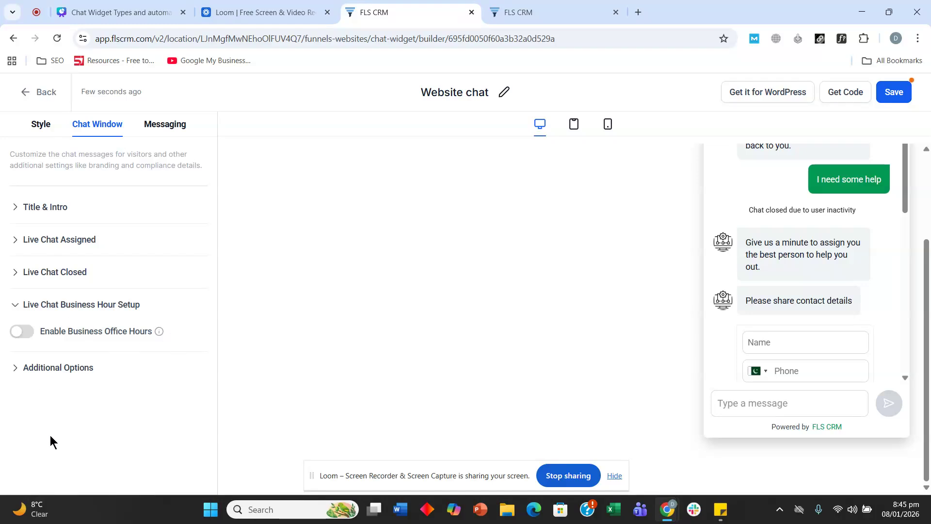
left_click(25, 332)
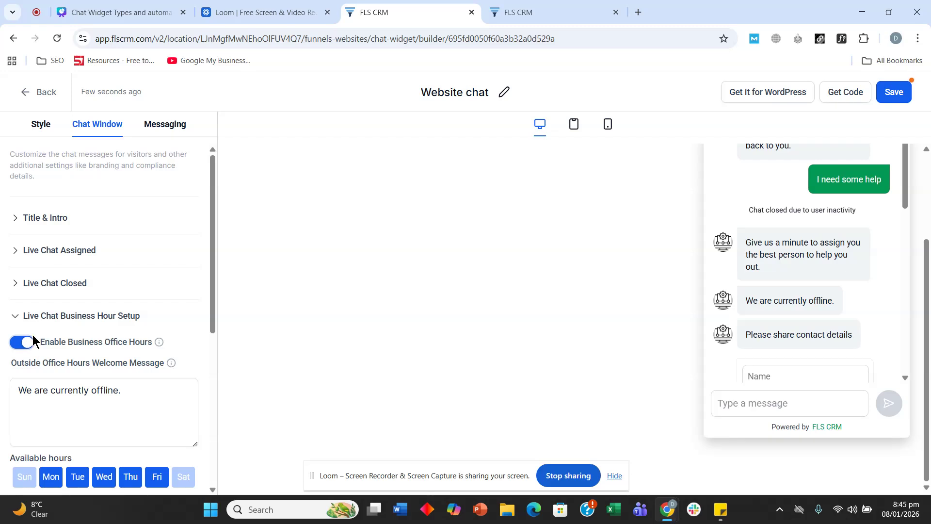
scroll(45, 326, "down", 3)
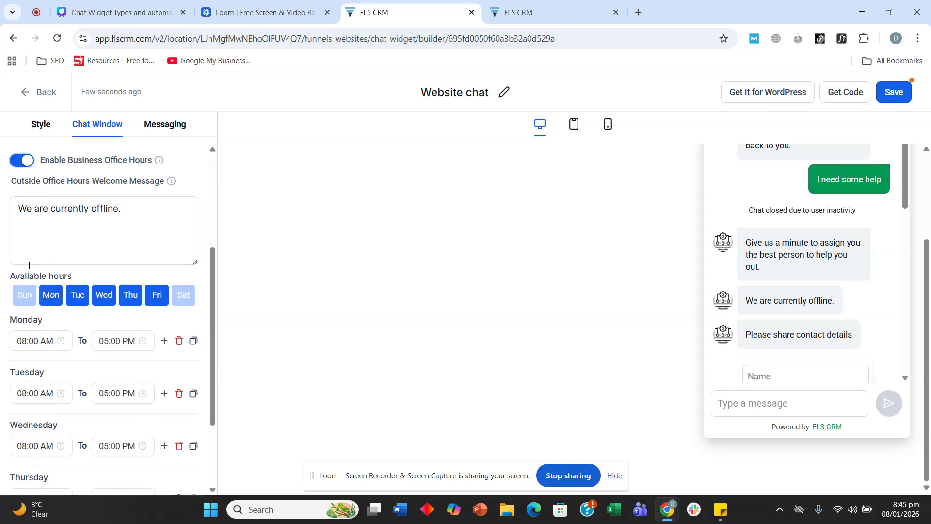
scroll(31, 320, "down", 2)
scroll(30, 320, "up", 4)
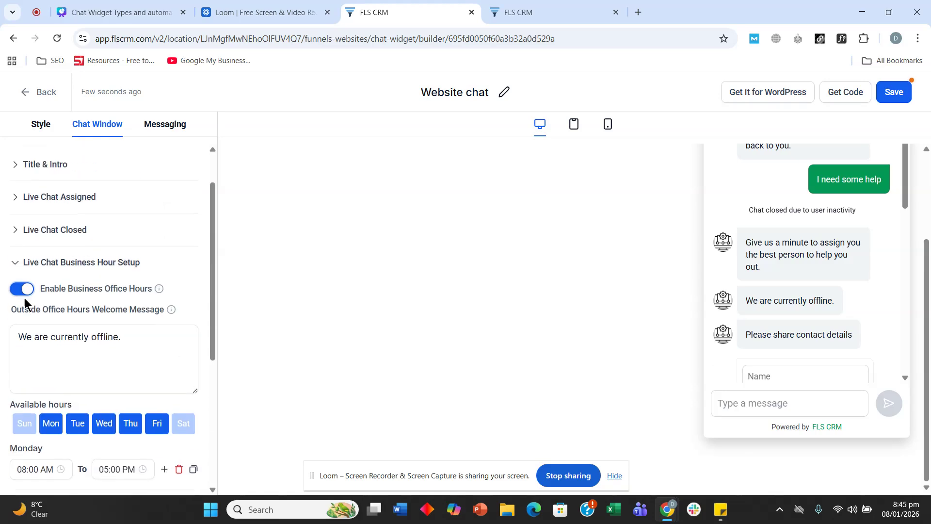
- Set the agency branding display name of the chat widget to "Local niche marketing"
scroll(28, 301, "down", 4)
scroll(54, 347, "down", 5)
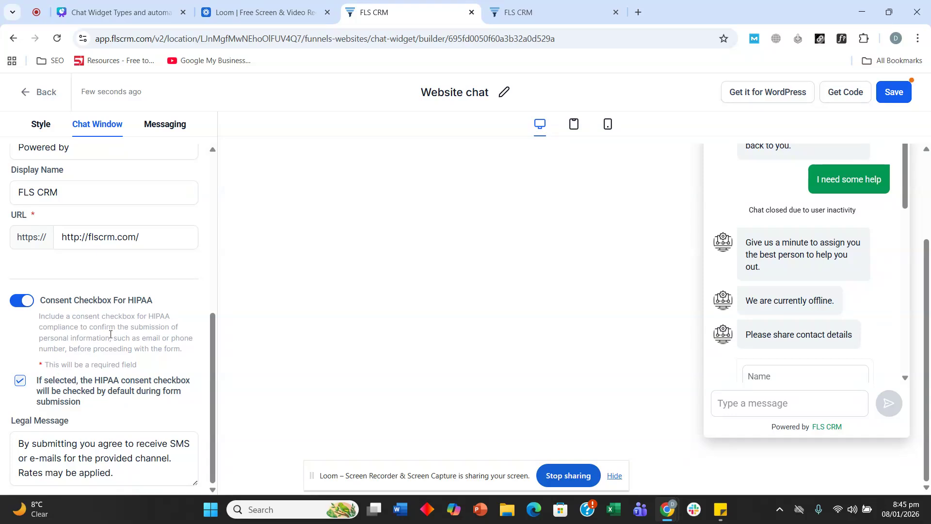
left_click(104, 190)
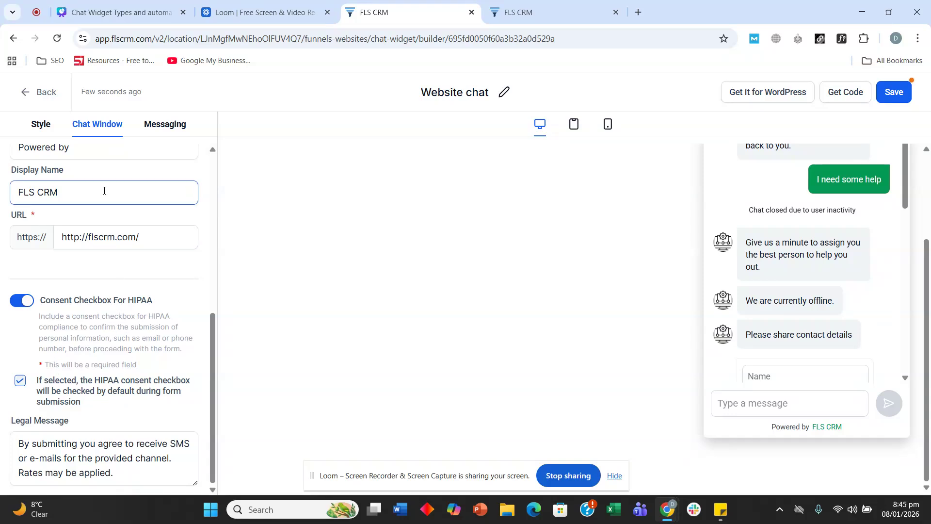
triple_click(103, 191)
scroll(94, 261, "up", 4)
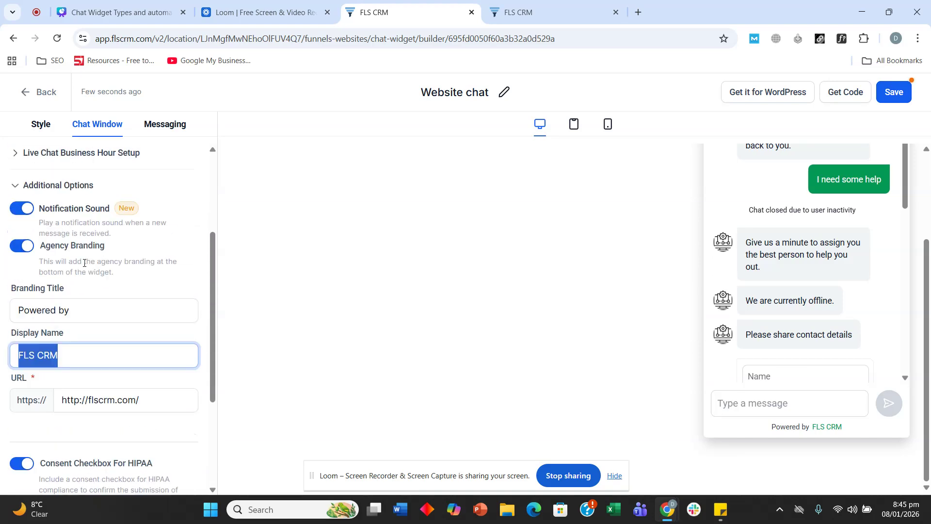
type("Local")
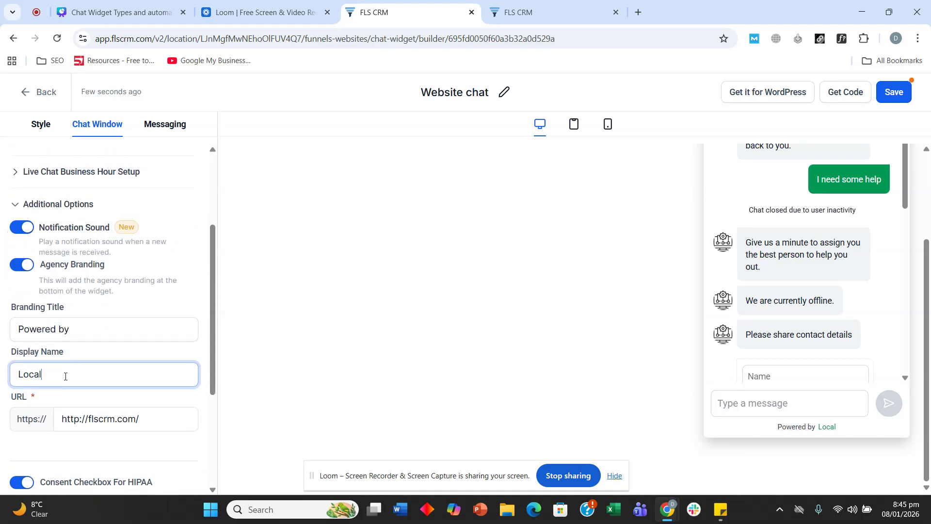
type(" niche marketin")
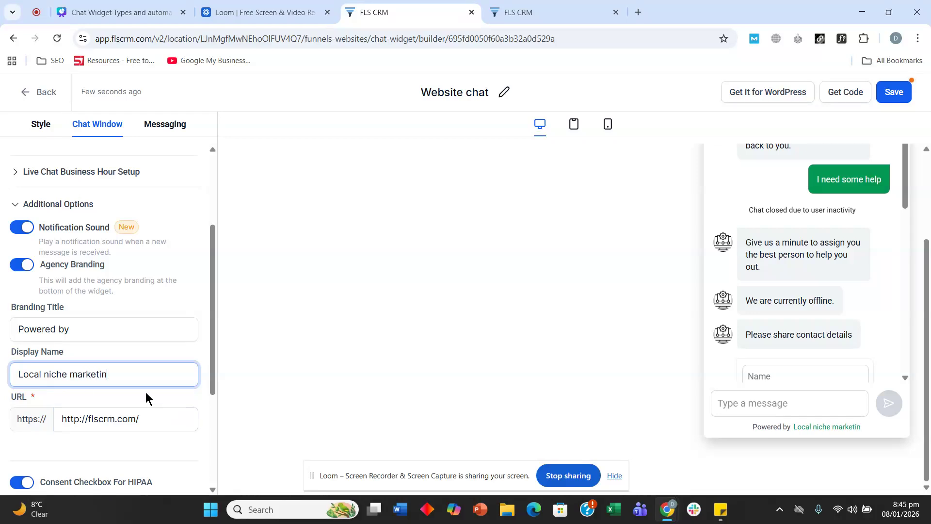
type("g")
left_click(639, 12)
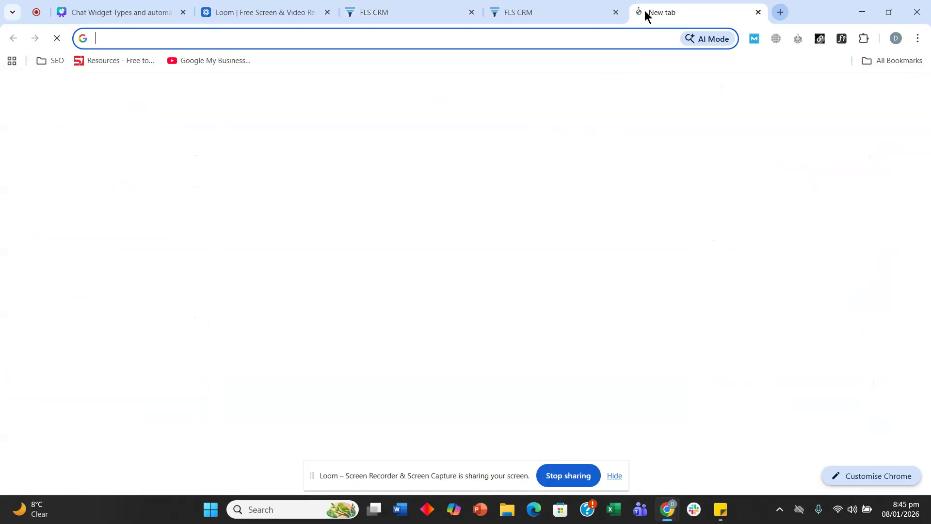
type("localniche-marketing.com")
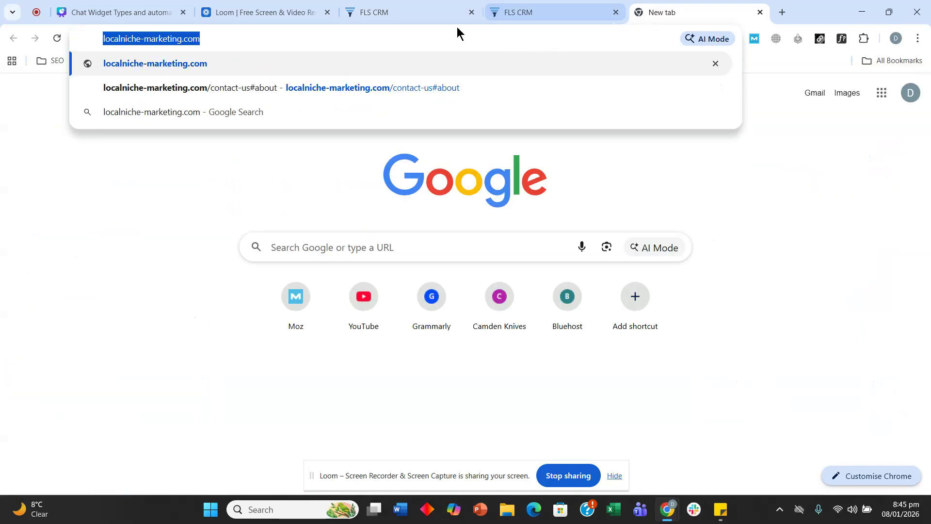
left_click(383, 12)
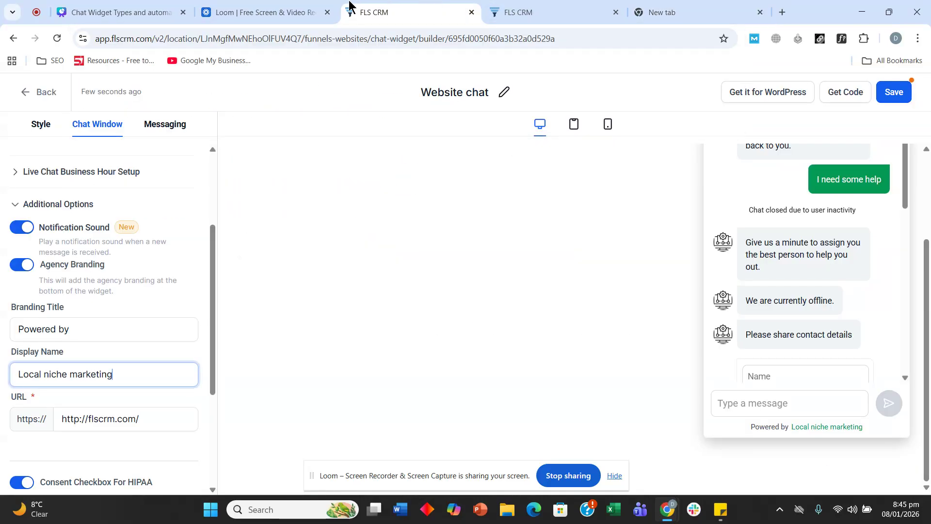
left_click(145, 418)
key("ctrl+a")
type("https://localniche-marketing.com/")
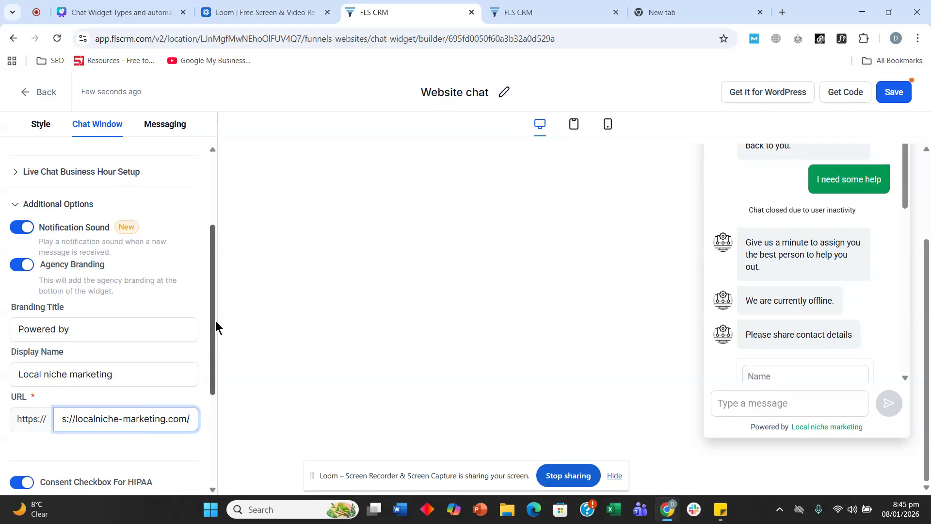
scroll(206, 378, "down", 4)
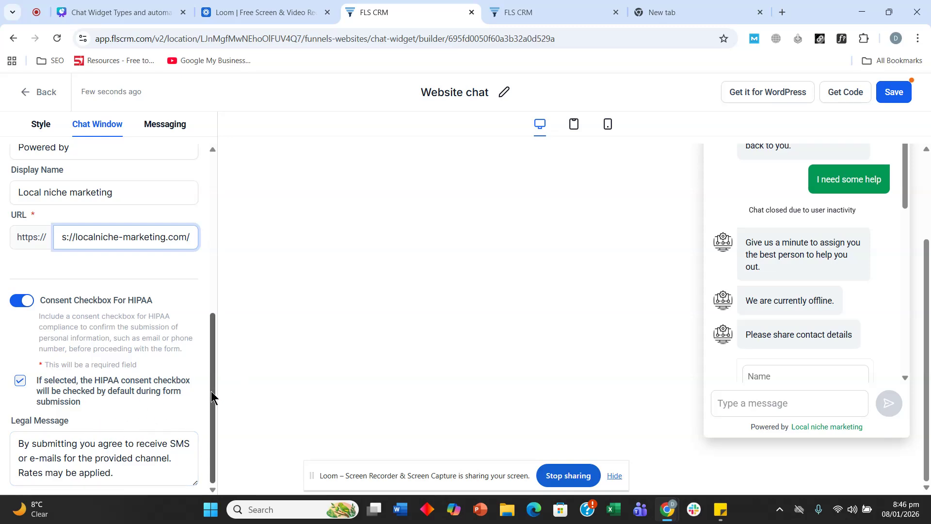
left_click_drag(213, 396, 221, 174)
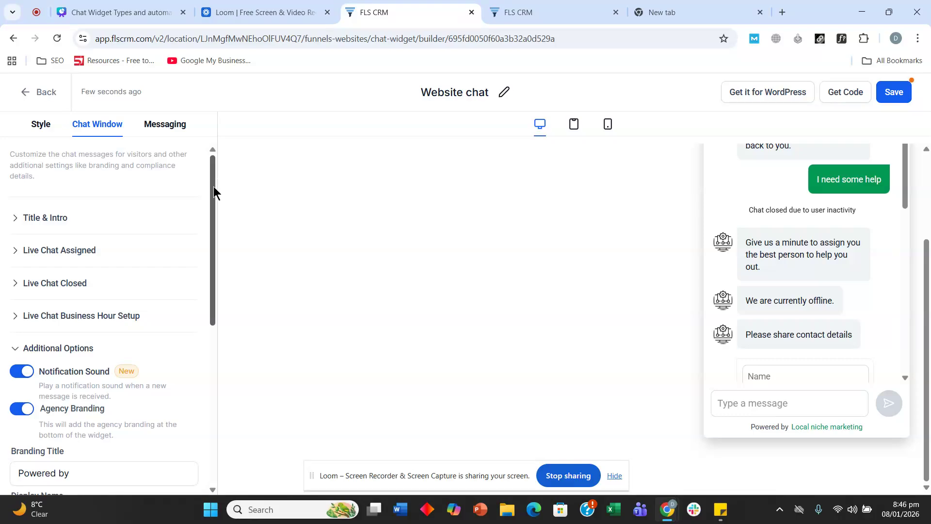
left_click_drag(212, 191, 237, 135)
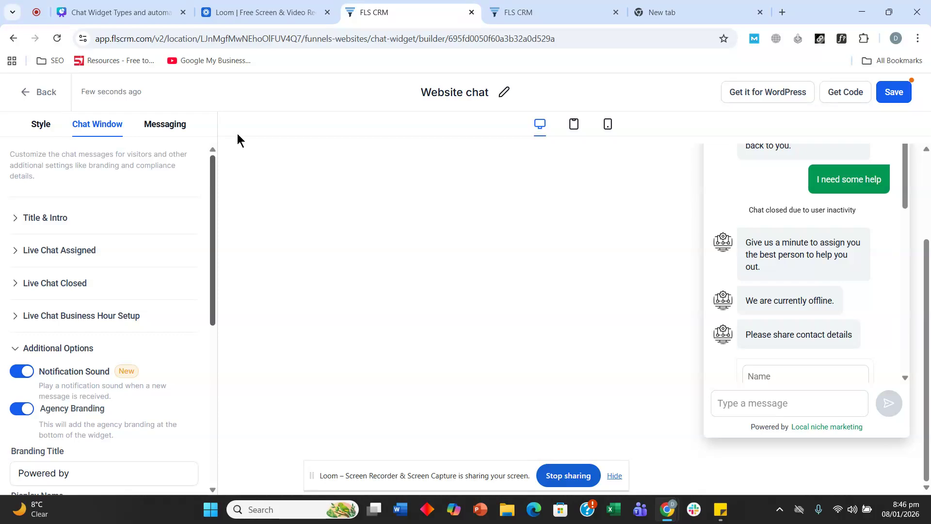
- Review the chat widget's acknowledgement, feedback, feedback submission and chat ended messages
left_click(175, 130)
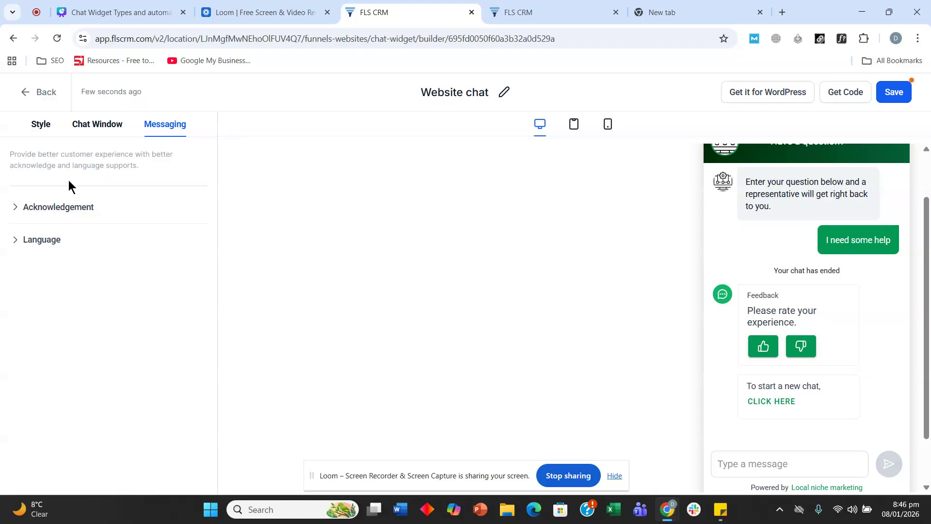
left_click(27, 208)
scroll(90, 213, "down", 2)
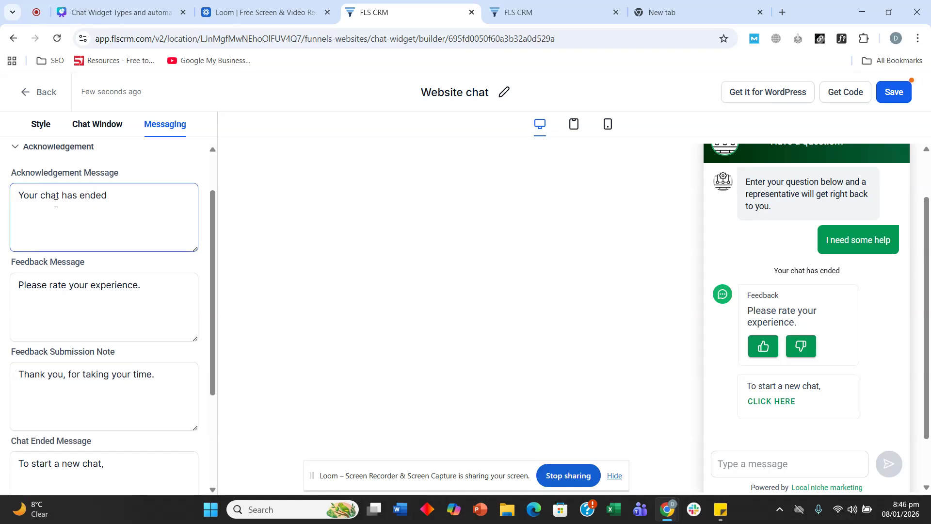
triple_click(18, 199)
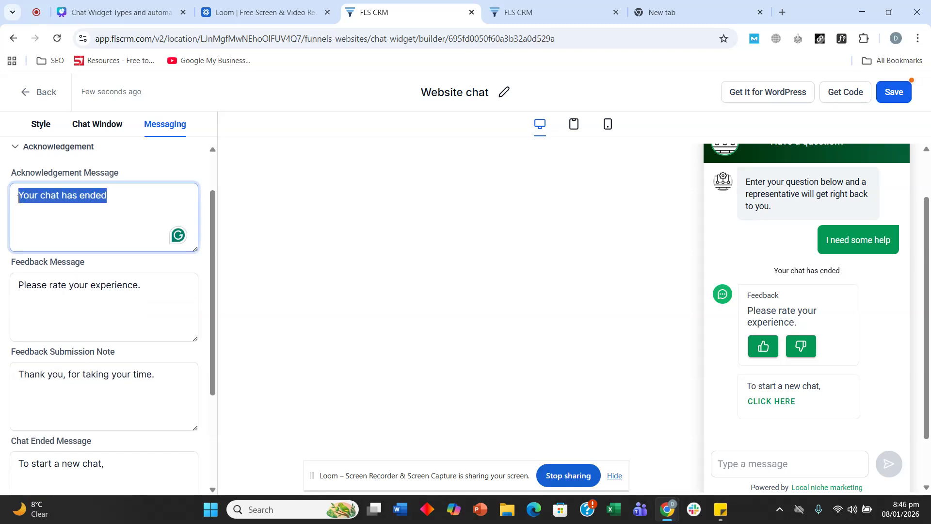
left_click(71, 280)
scroll(85, 192, "down", 4)
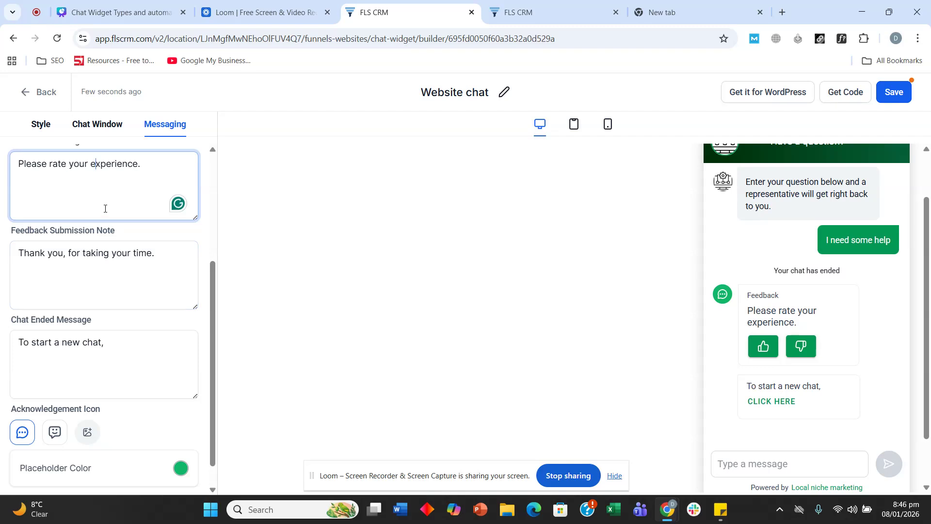
triple_click(14, 172)
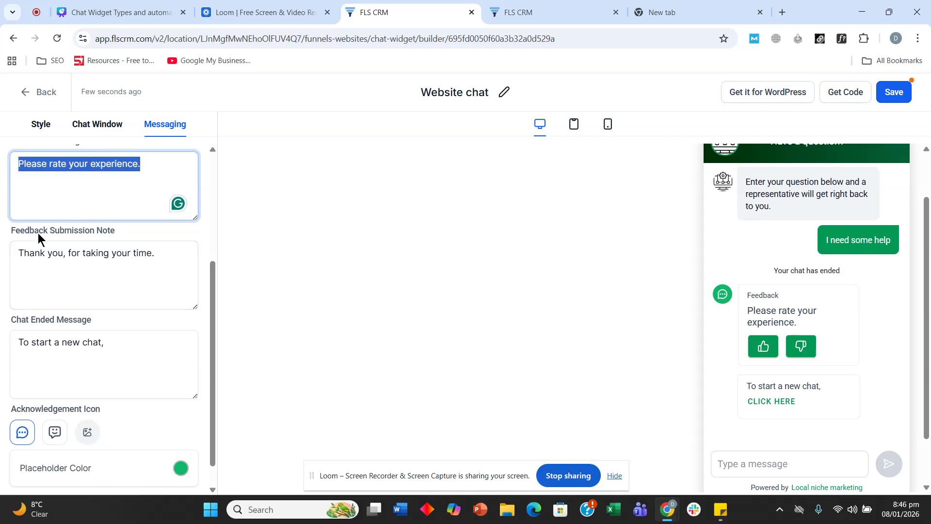
left_click(52, 256)
double_click(53, 259)
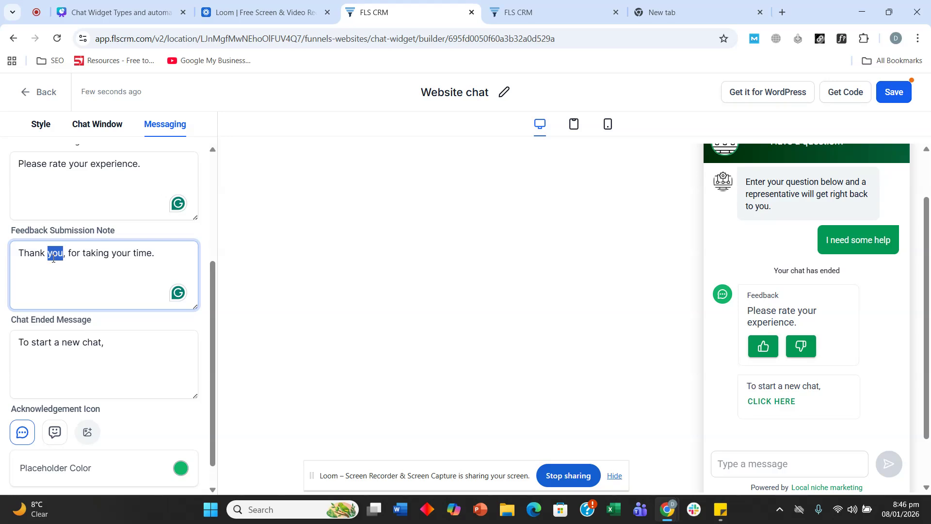
scroll(50, 250, "down", 1)
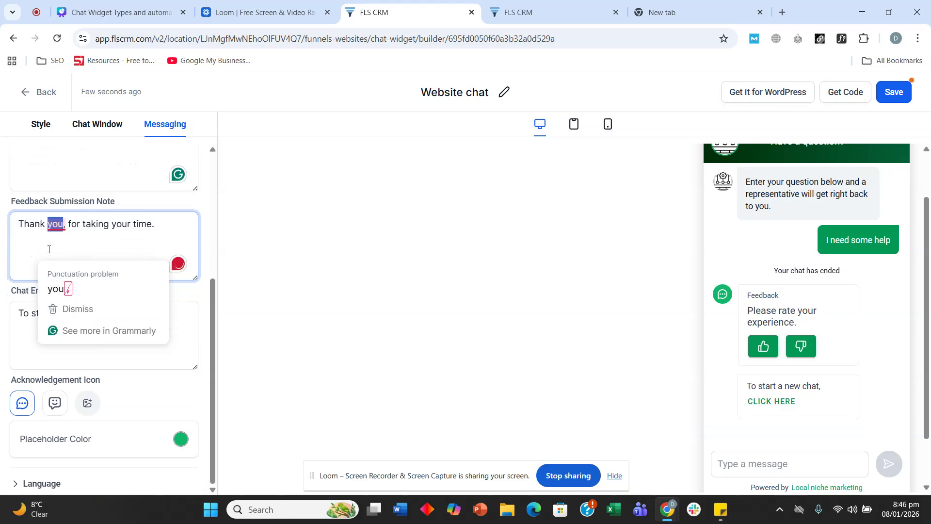
left_click(22, 354)
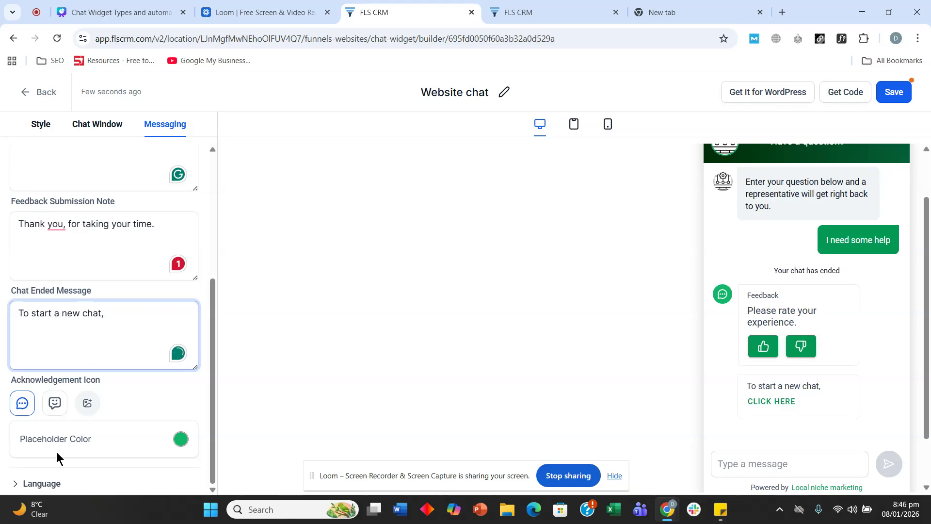
- Try Portuguese (Portugal) as the chat widget's language
left_click(34, 482)
left_click(96, 292)
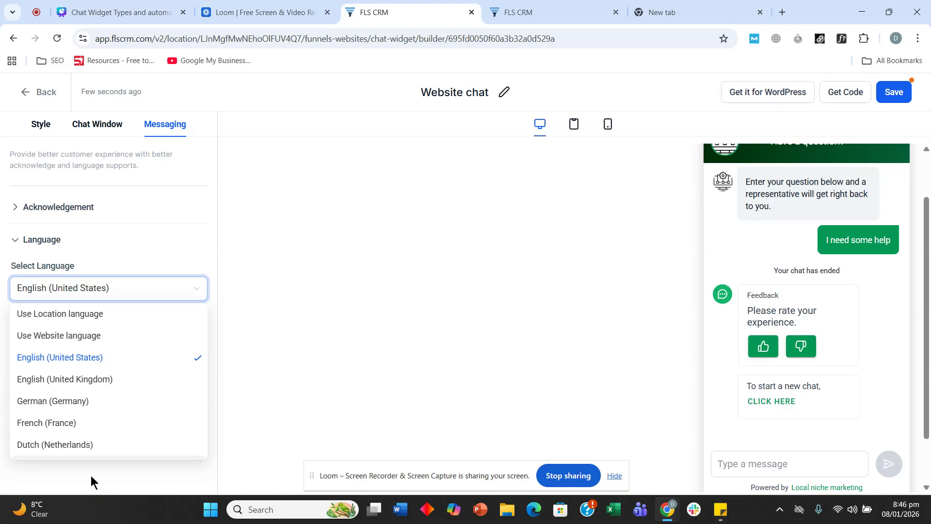
scroll(98, 363, "down", 1)
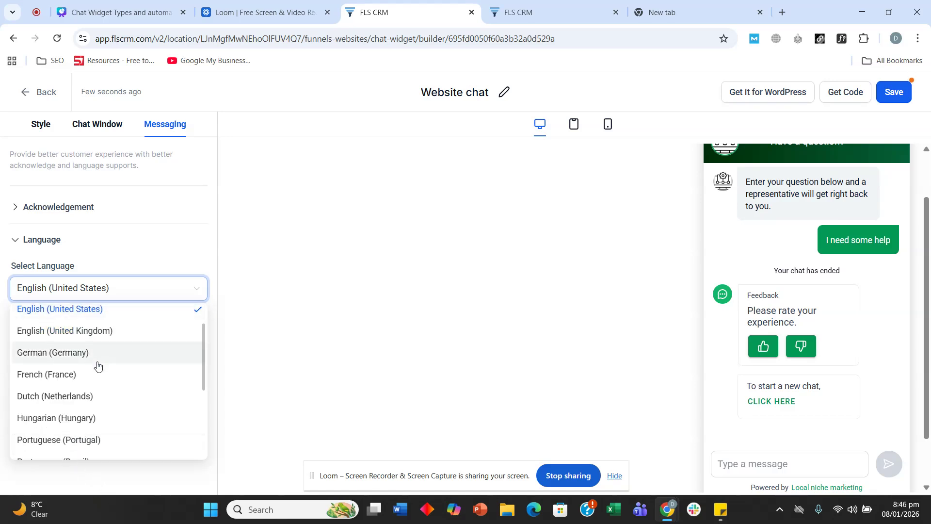
scroll(95, 383, "down", 1)
left_click(96, 386)
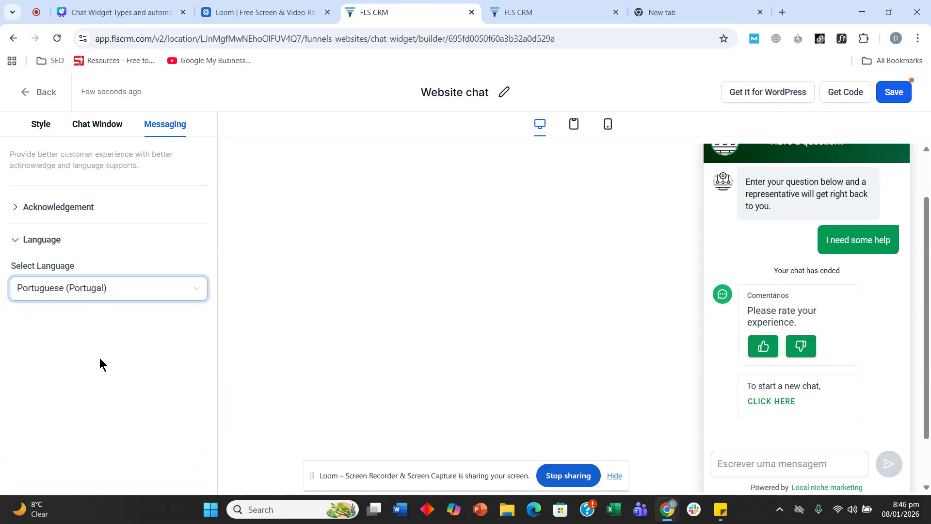
- Try Hungarian (Hungary) as the widget language, and switch back to Portuguese (Portugal)
left_click(114, 289)
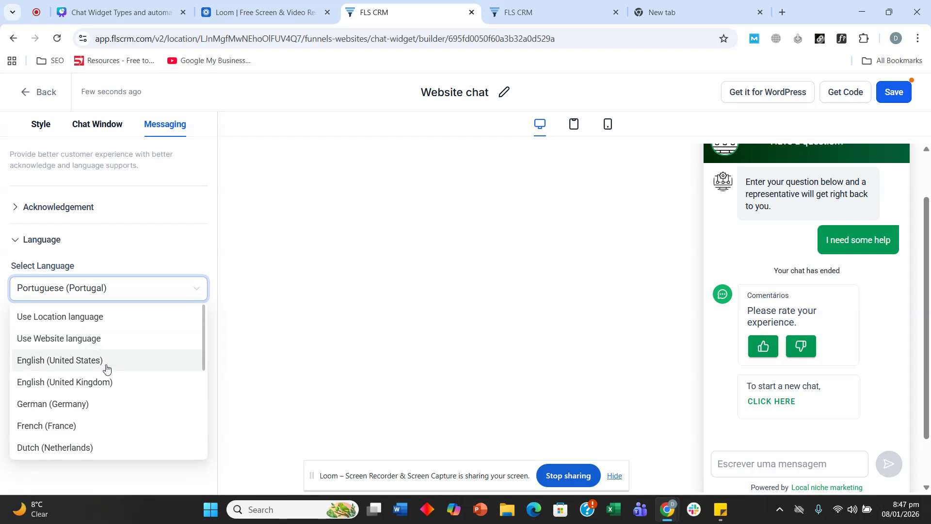
scroll(106, 369, "down", 1)
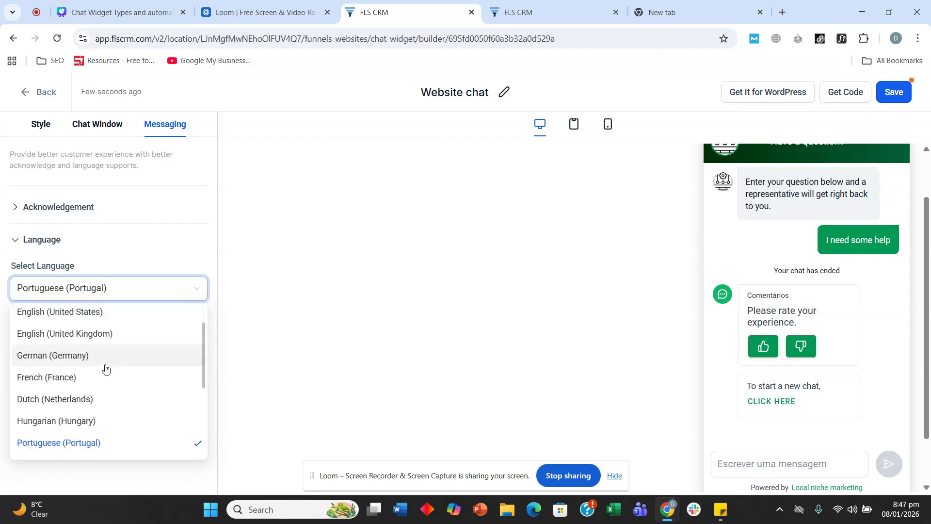
left_click(106, 422)
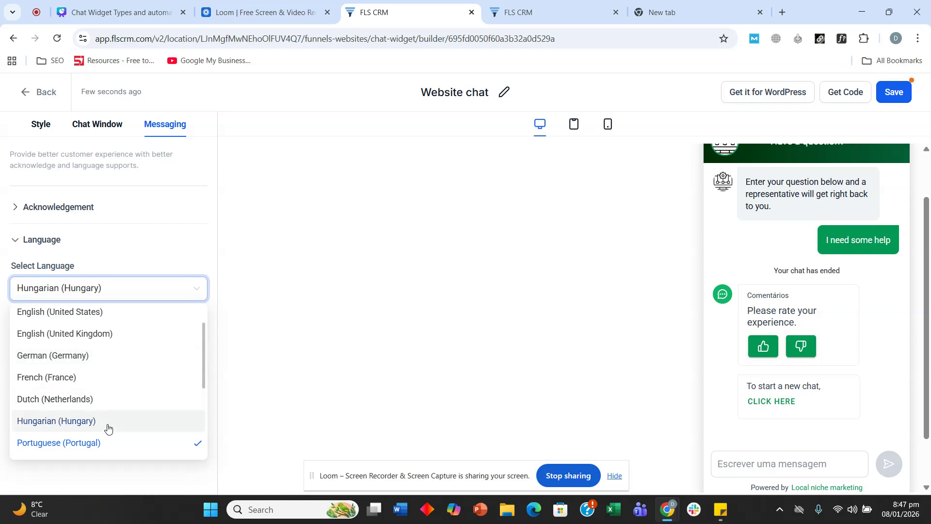
left_click(145, 294)
scroll(125, 353, "down", 2)
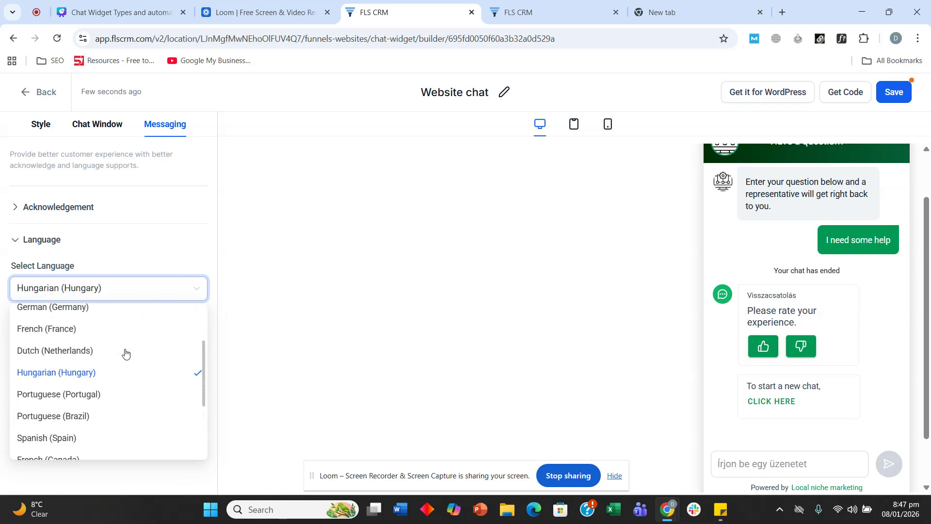
left_click(123, 351)
- Return the widget language to English (United States) and look through the available language options
left_click(141, 290)
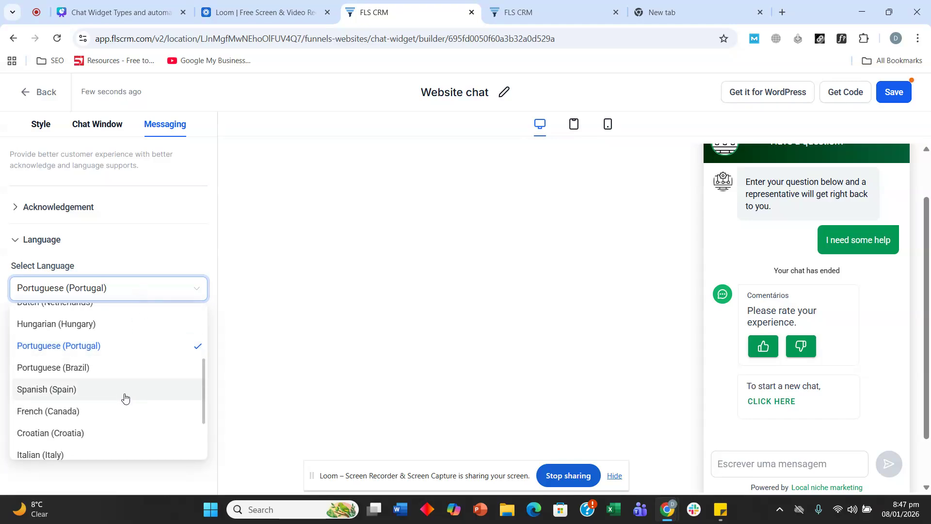
scroll(119, 392, "up", 3)
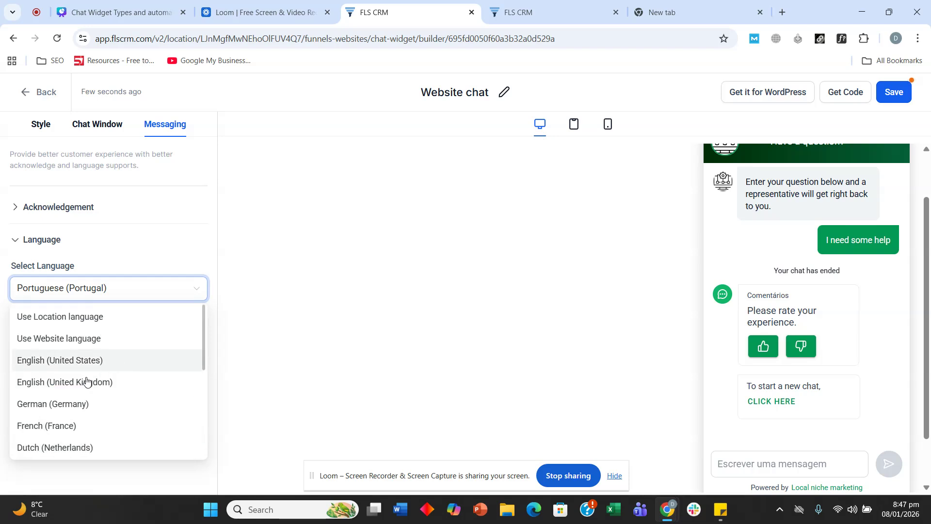
left_click(84, 361)
left_click(71, 386)
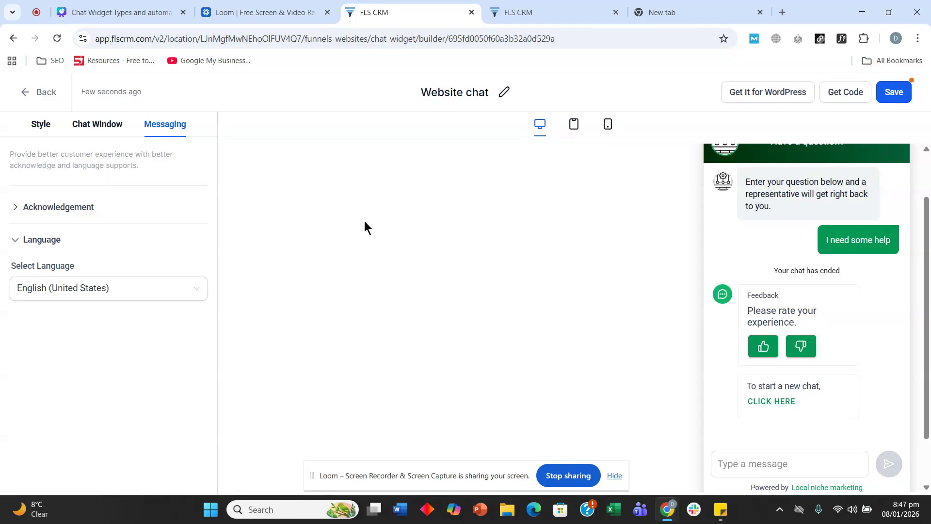
left_click(71, 294)
scroll(110, 437, "down", 1)
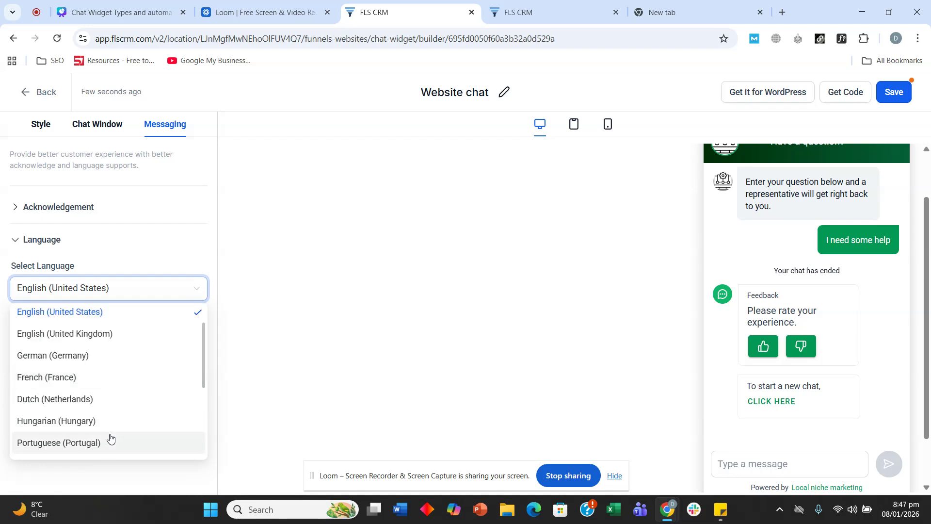
left_click(345, 280)
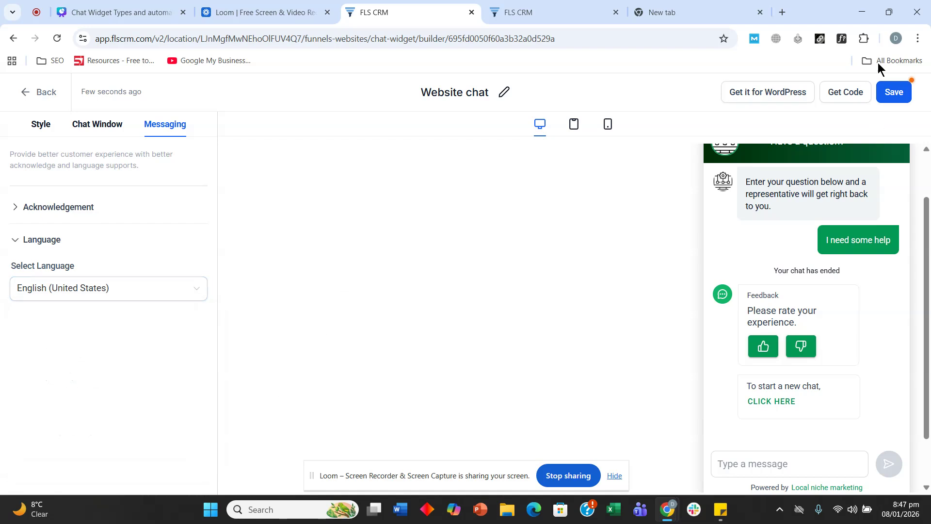
- Save the chat widget and go to the list of websites
left_click(898, 101)
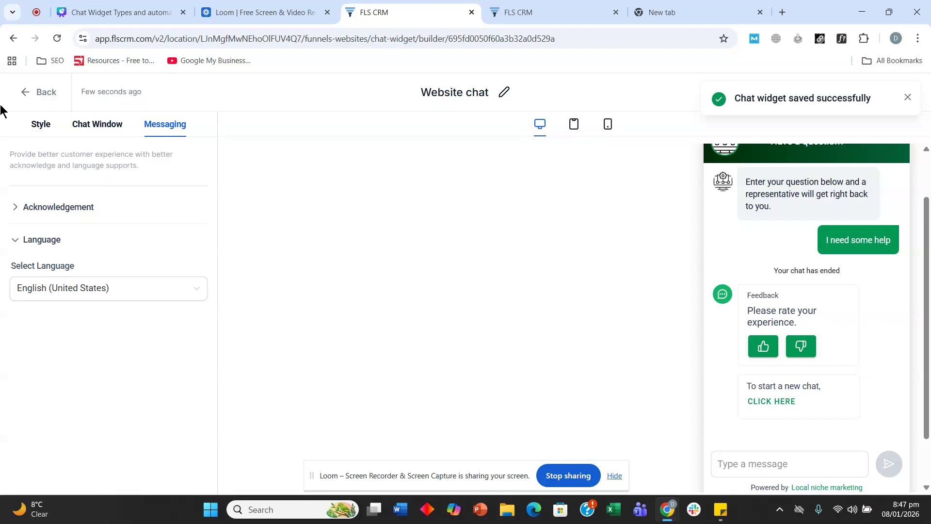
left_click(38, 97)
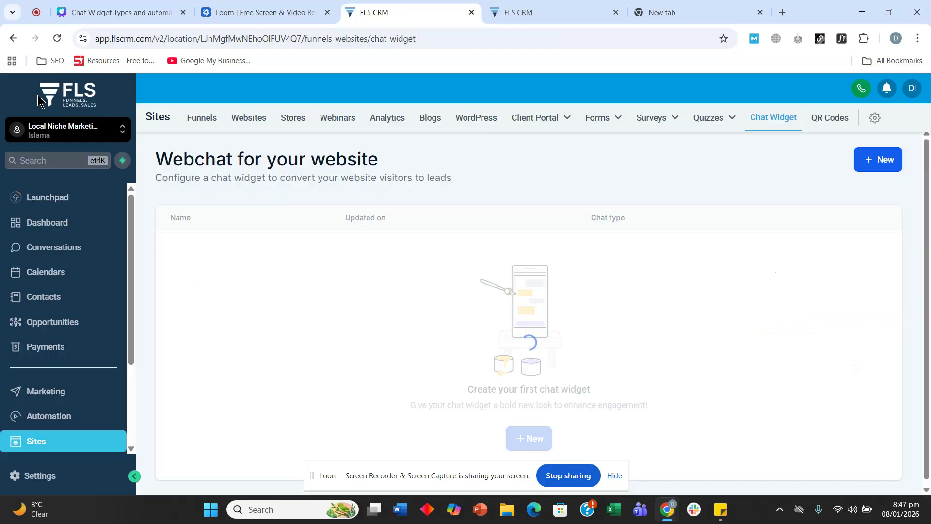
left_click(250, 119)
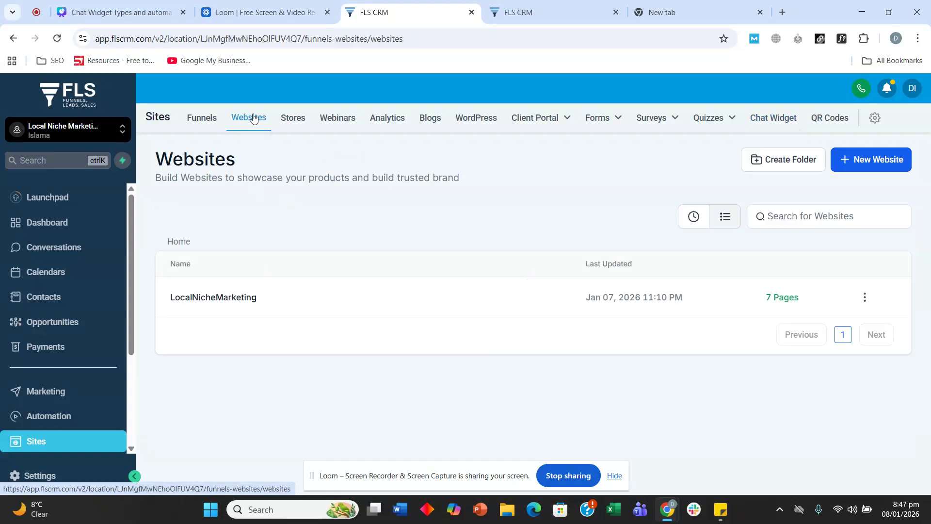
- In the settings of the LocalNicheMarketing website, select Website chat as the chat widget and save the change
left_click(251, 295)
left_click(252, 293)
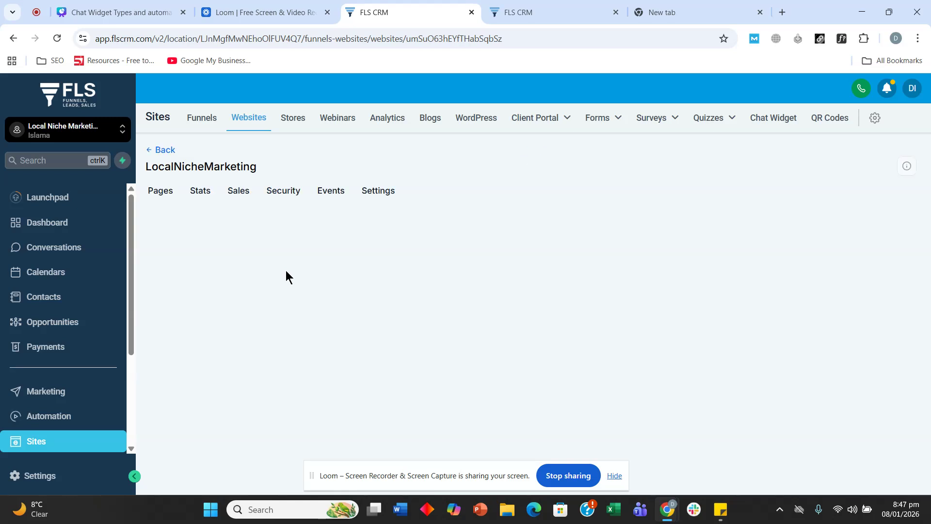
left_click(384, 192)
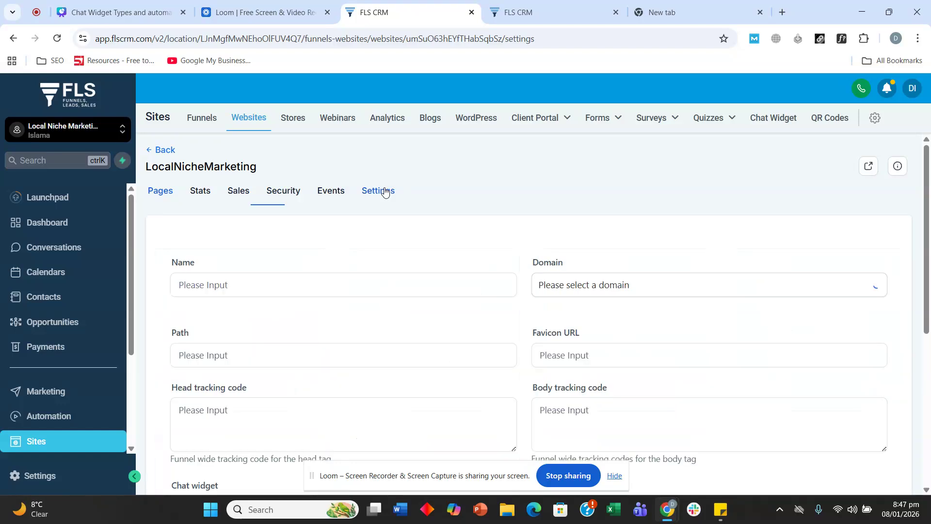
scroll(378, 186, "down", 3)
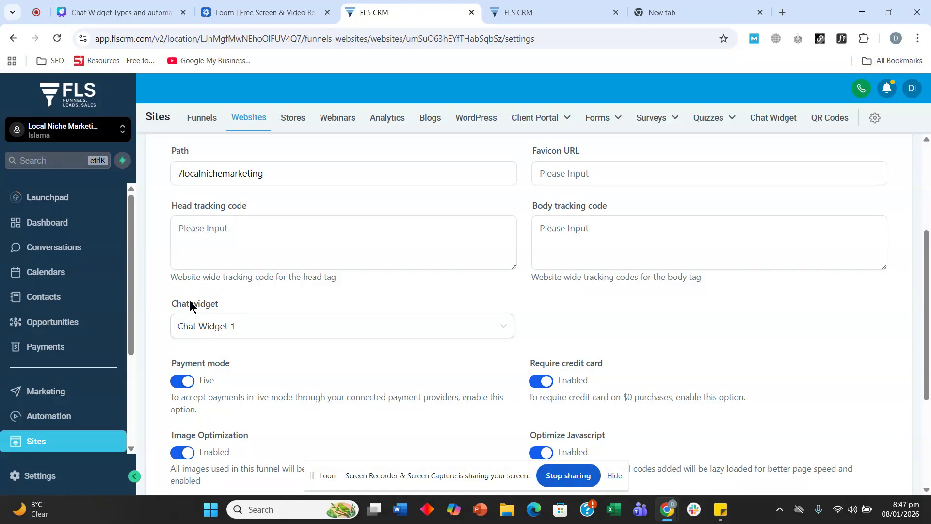
left_click(221, 329)
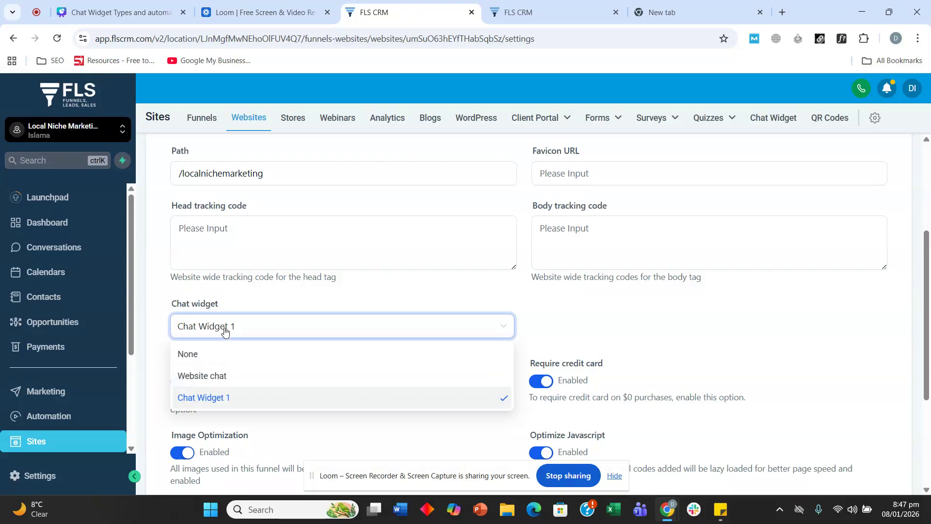
left_click(211, 383)
scroll(272, 318, "down", 3)
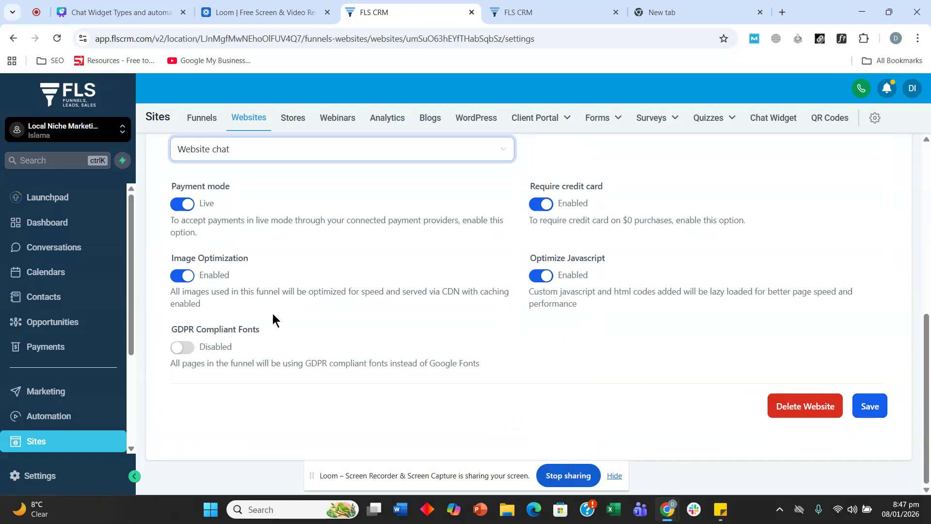
left_click(881, 409)
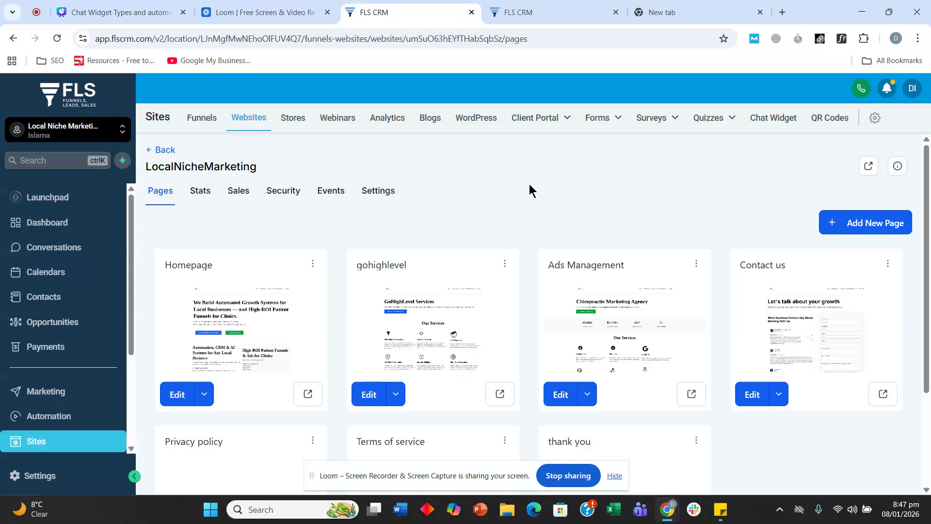
- Switch to the automation workflow list and create a new workflow from scratch
left_click(549, 9)
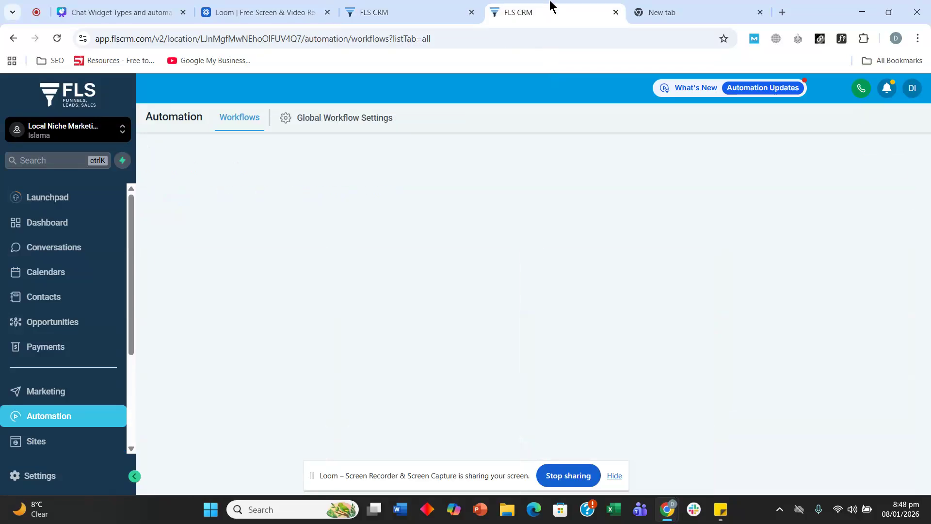
left_click(827, 166)
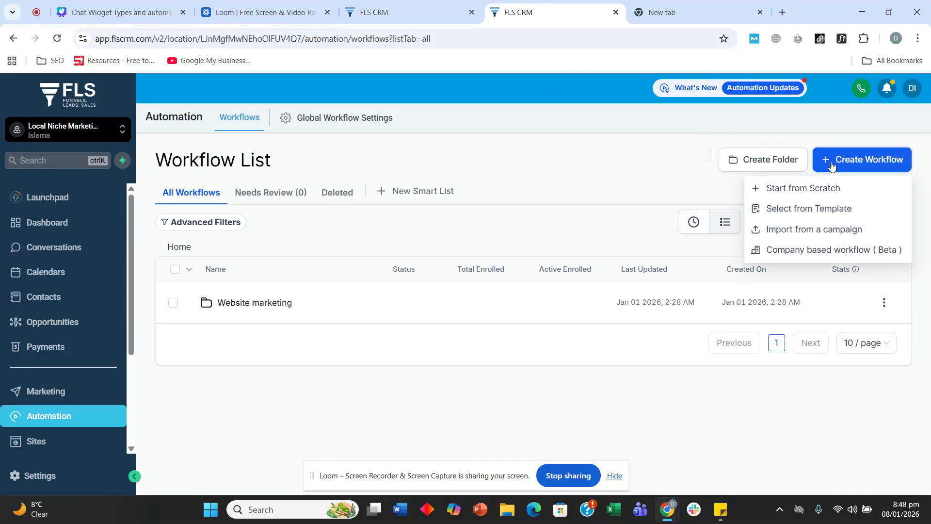
left_click(826, 189)
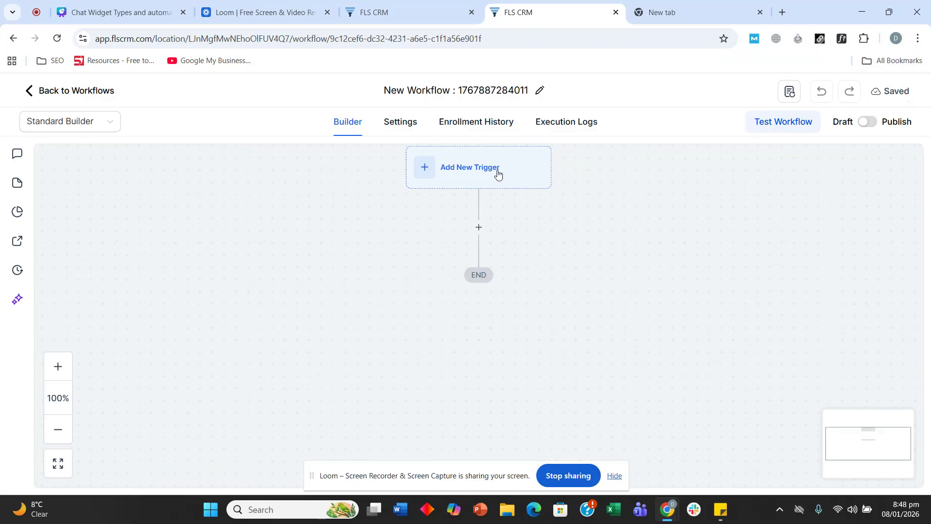
- Search the workflow triggers for "repl" and choose Customer Replied as the new trigger
left_click(498, 173)
type("repl")
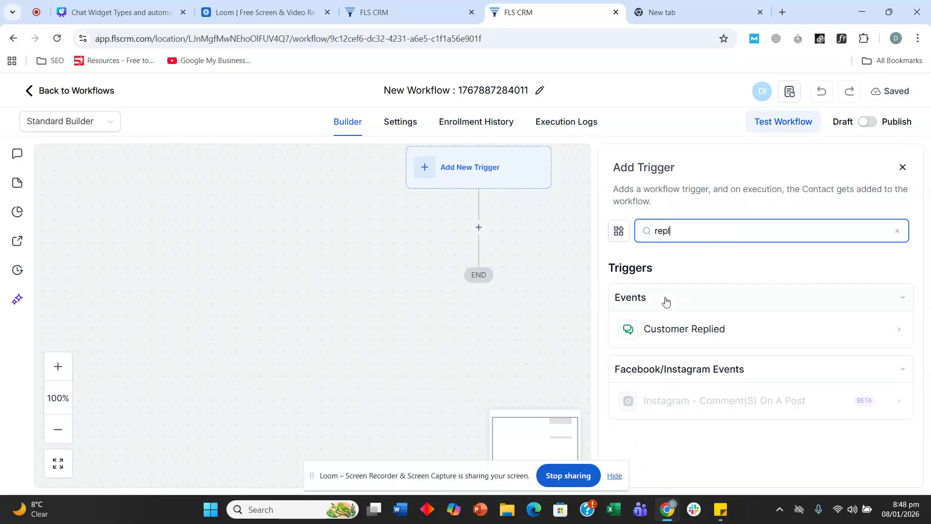
left_click(661, 329)
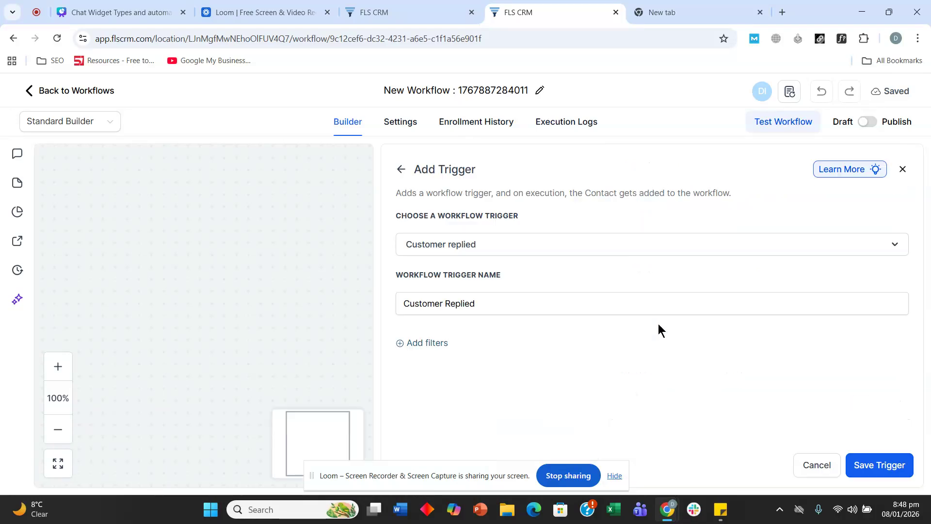
- Filter the Customer Replied trigger by reply channel Chat Widget as its only filter, and save the trigger
left_click(420, 344)
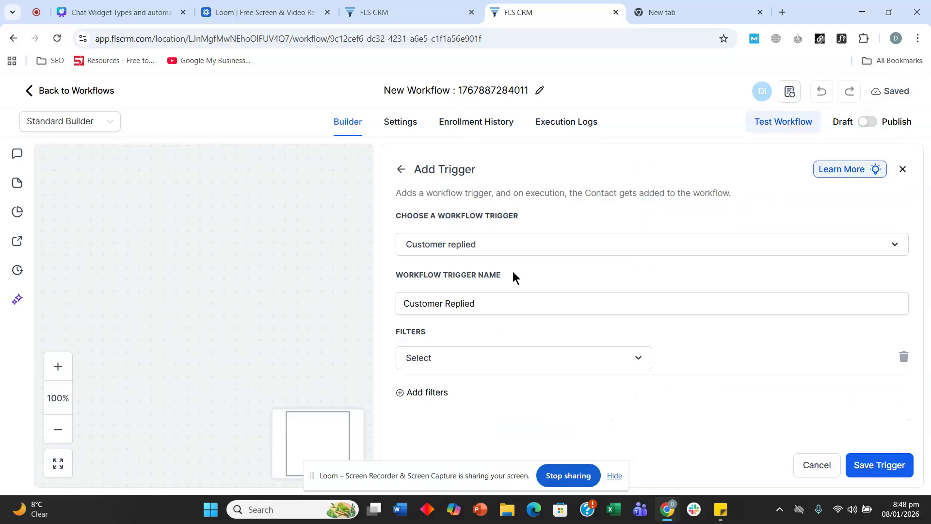
left_click(516, 362)
scroll(509, 294, "down", 3)
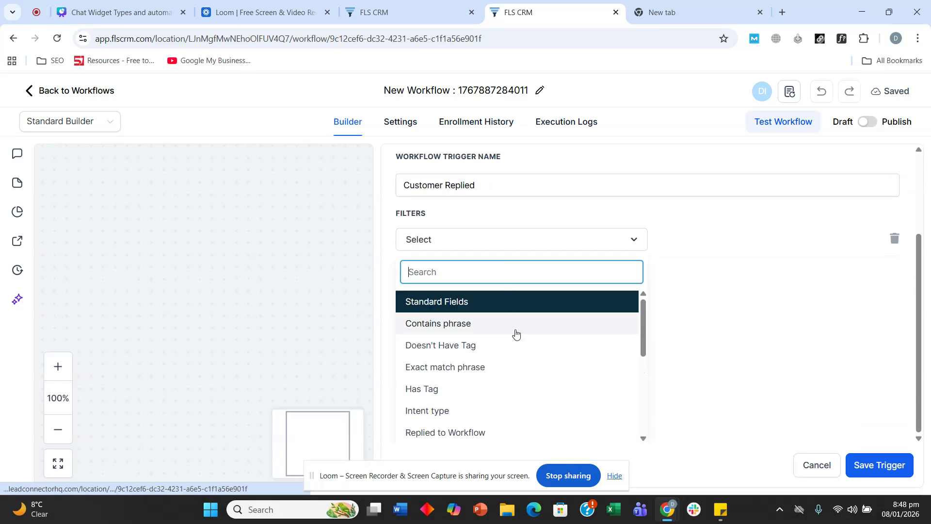
scroll(509, 341, "down", 3)
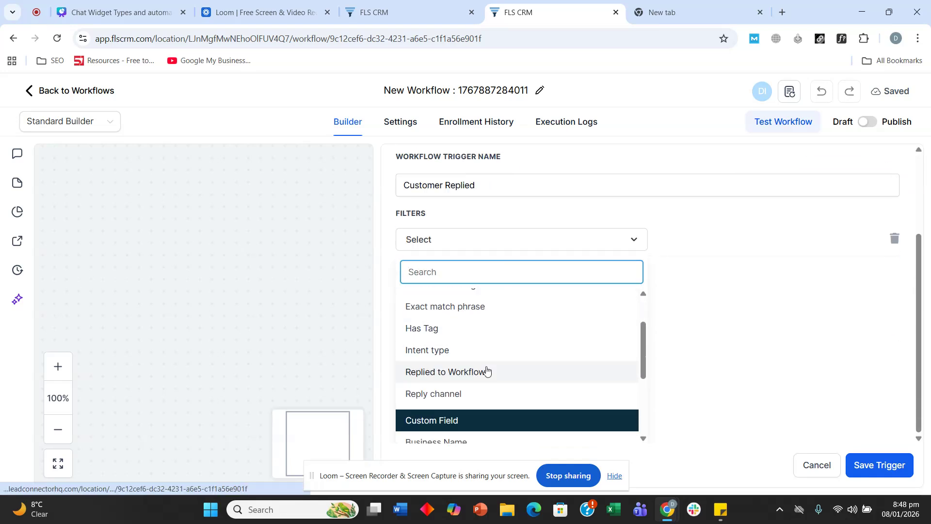
left_click(471, 394)
left_click(717, 357)
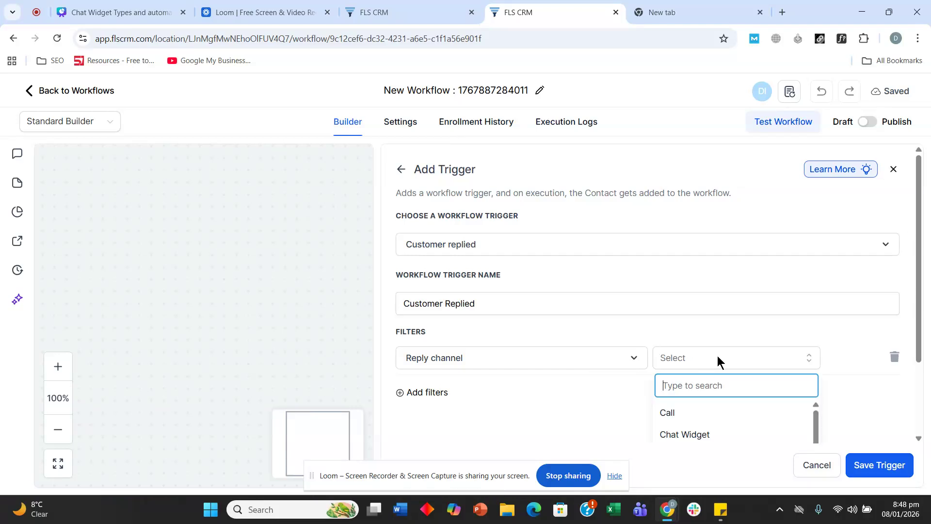
left_click(721, 431)
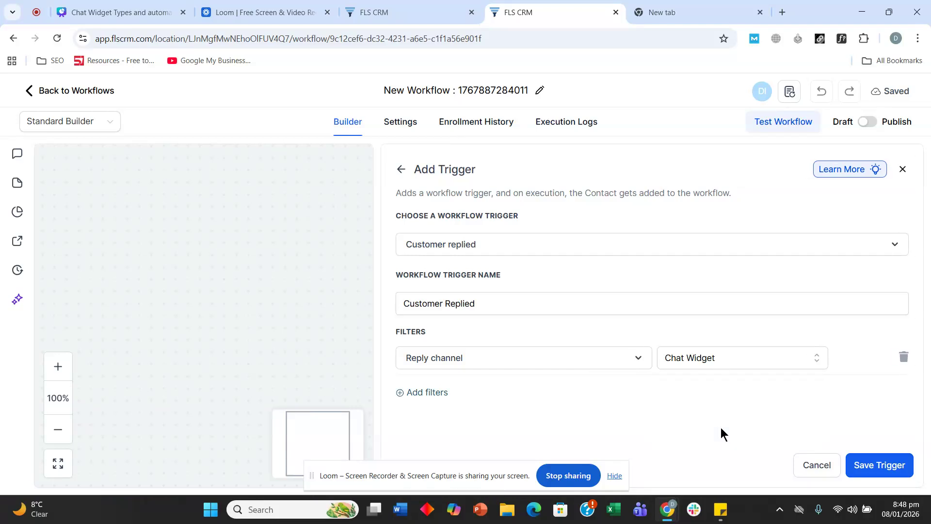
left_click(420, 393)
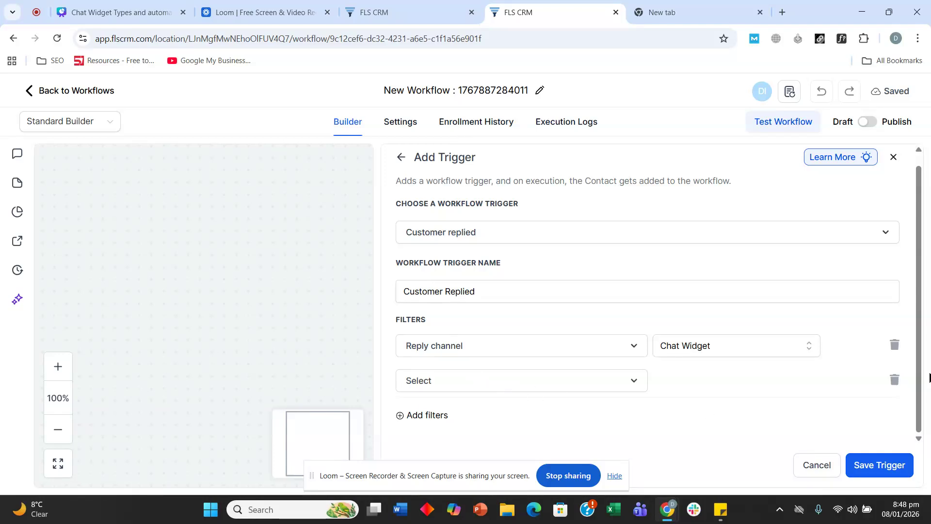
left_click(892, 383)
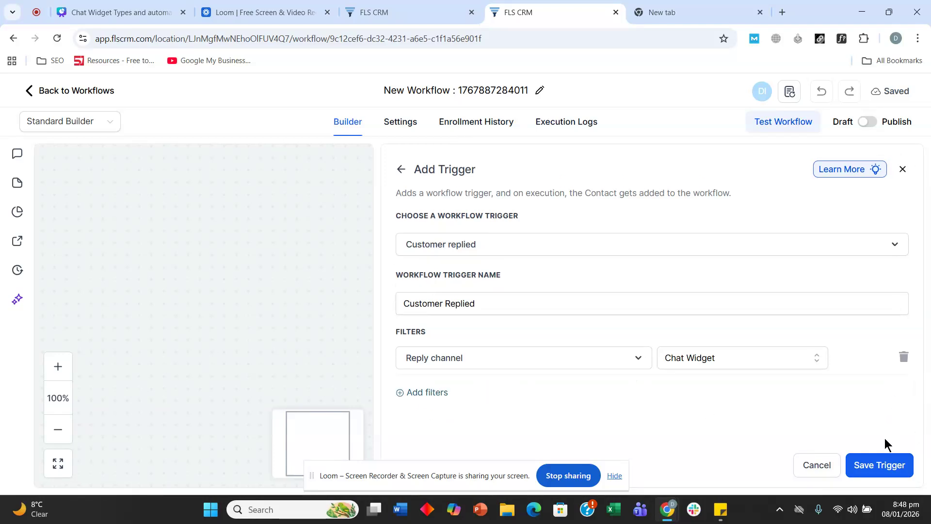
left_click(882, 464)
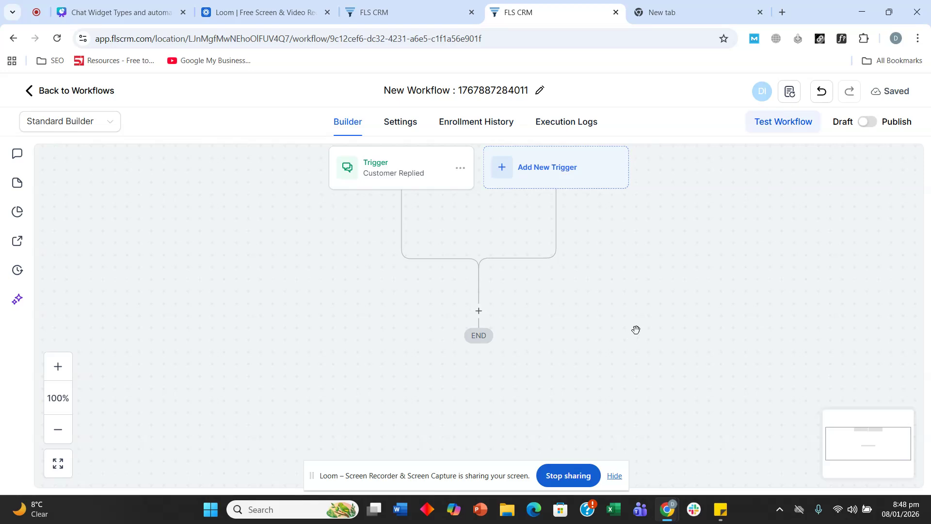
- Add an Add Contact Tag action below the trigger with the tag "chat widget" and save it
scroll(636, 328, "up", 1)
scroll(649, 328, "down", 3)
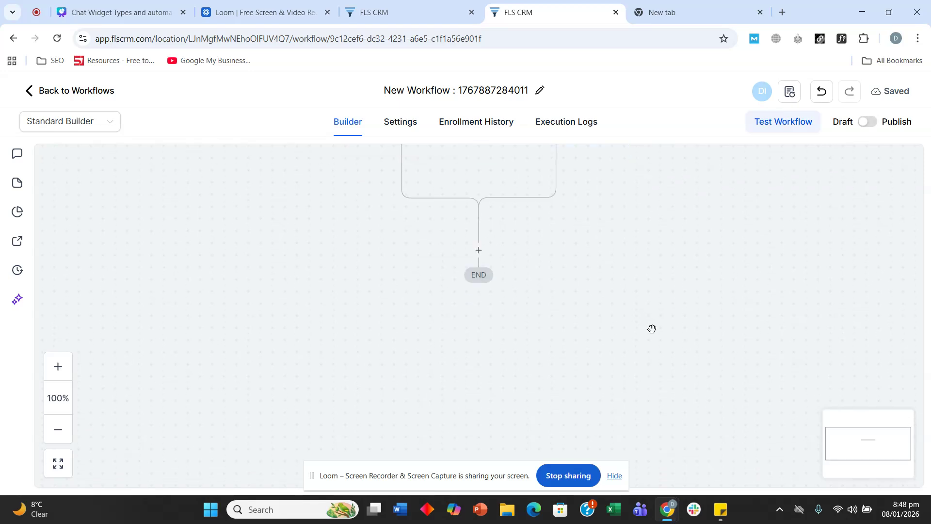
scroll(659, 338, "up", 1)
scroll(515, 332, "up", 3)
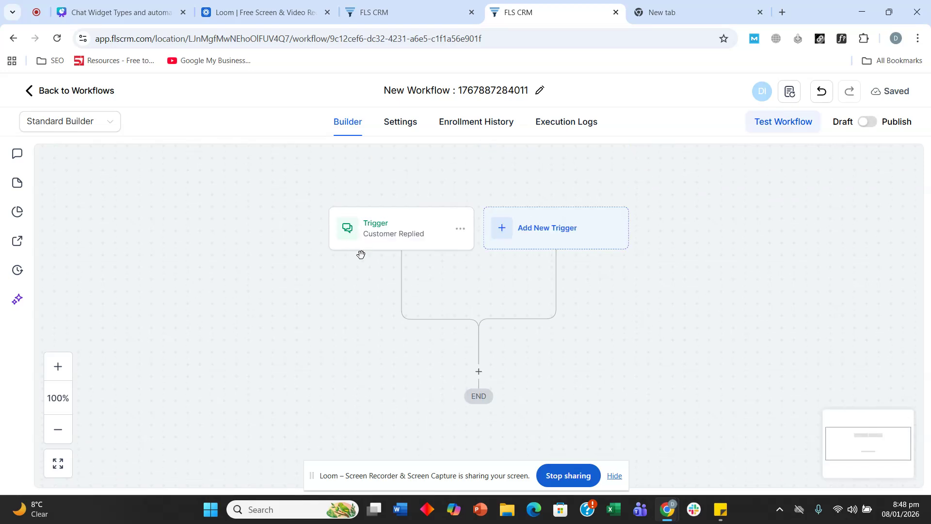
scroll(321, 287, "down", 3)
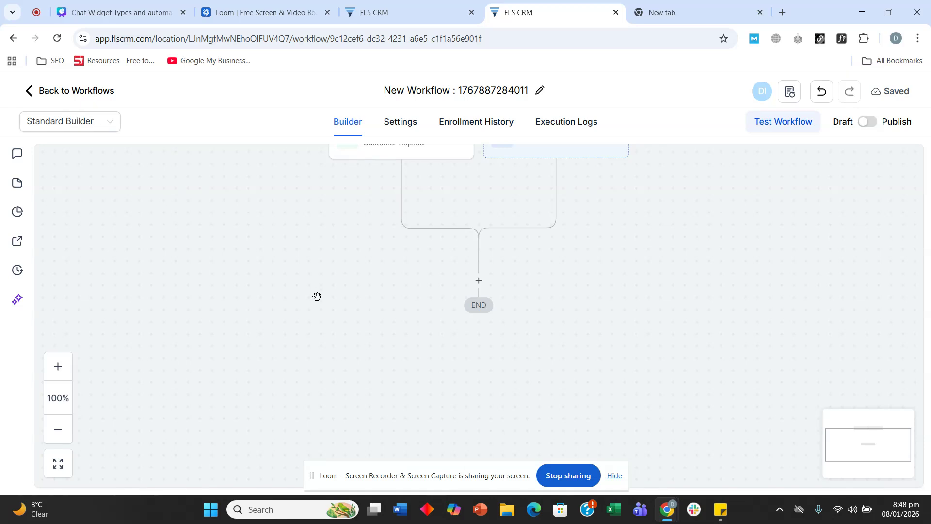
left_click(479, 280)
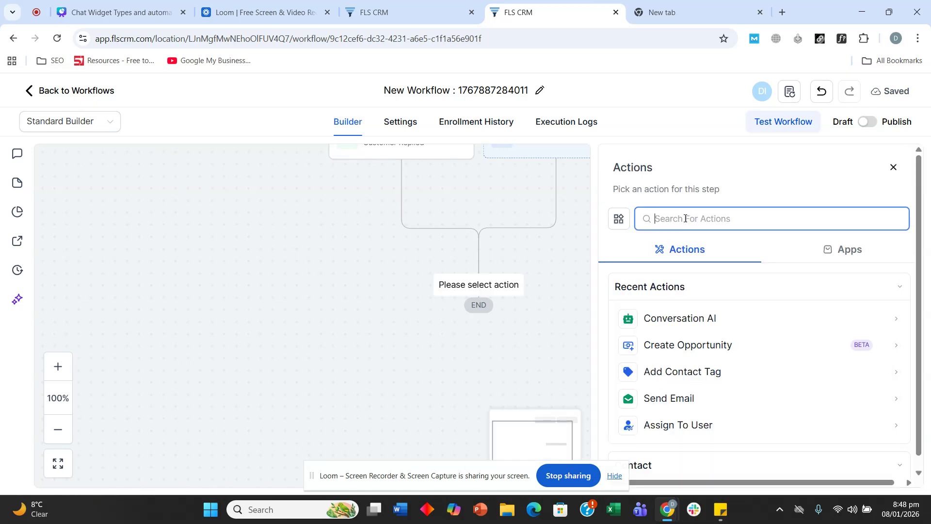
type("add")
left_click(682, 316)
left_click(643, 298)
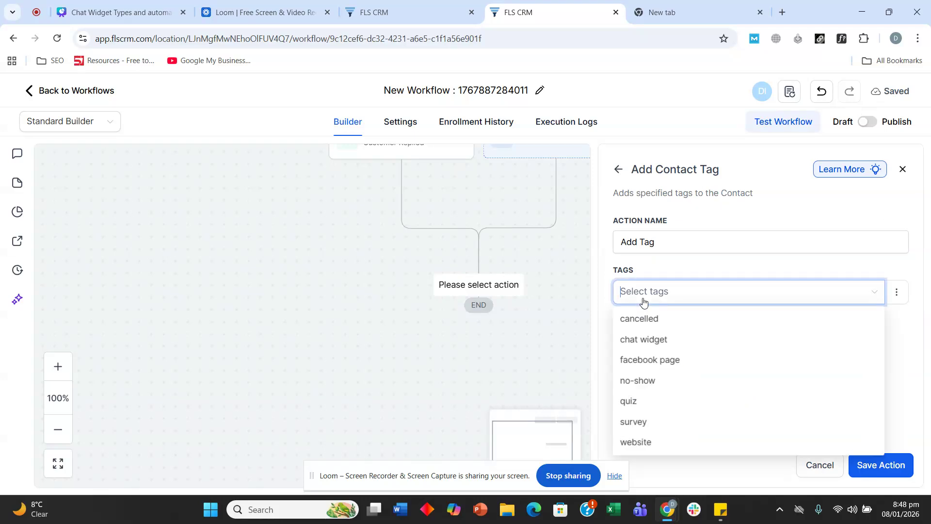
left_click(664, 344)
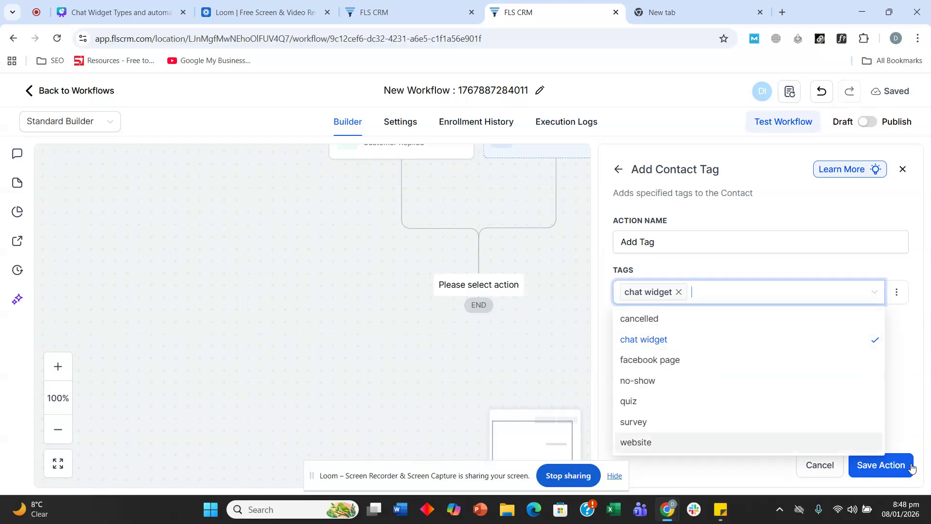
left_click(879, 464)
- Add an Assign To User action after the tag action, select the available user and save it
left_click(479, 358)
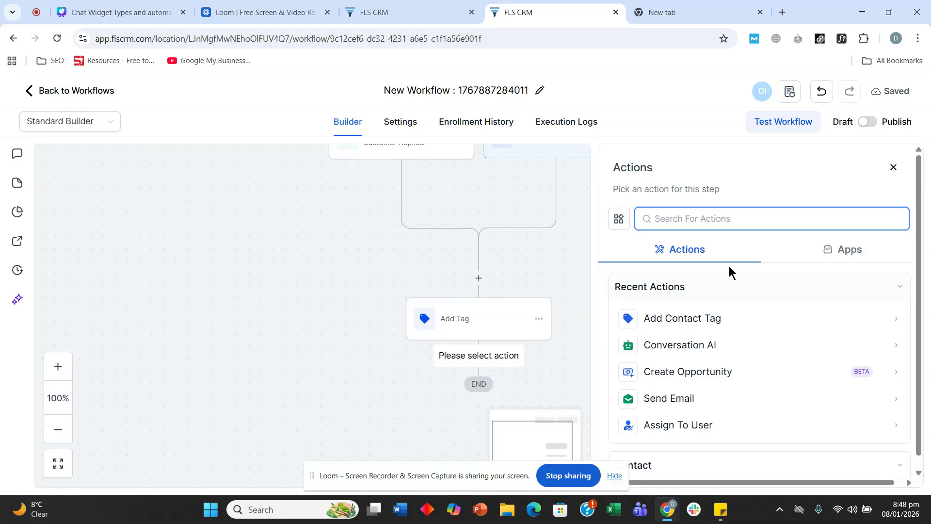
type("ass")
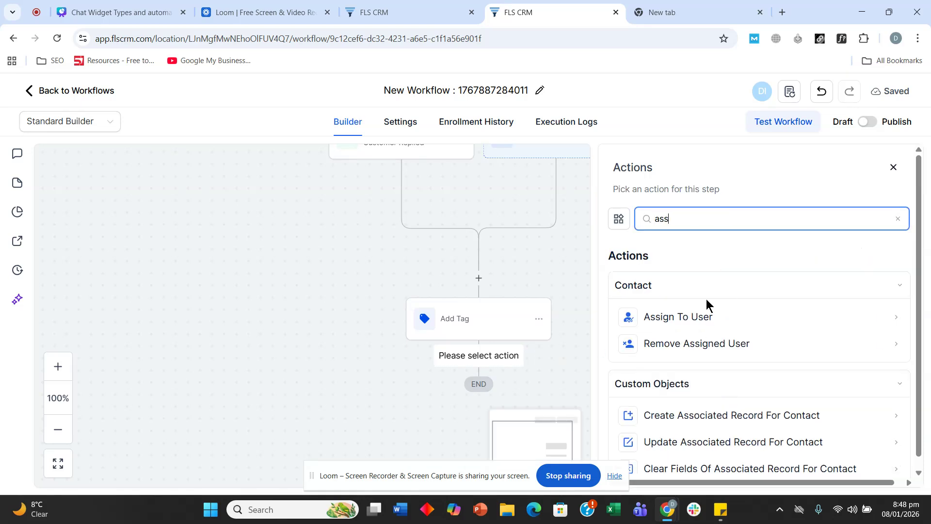
left_click(701, 317)
left_click(672, 320)
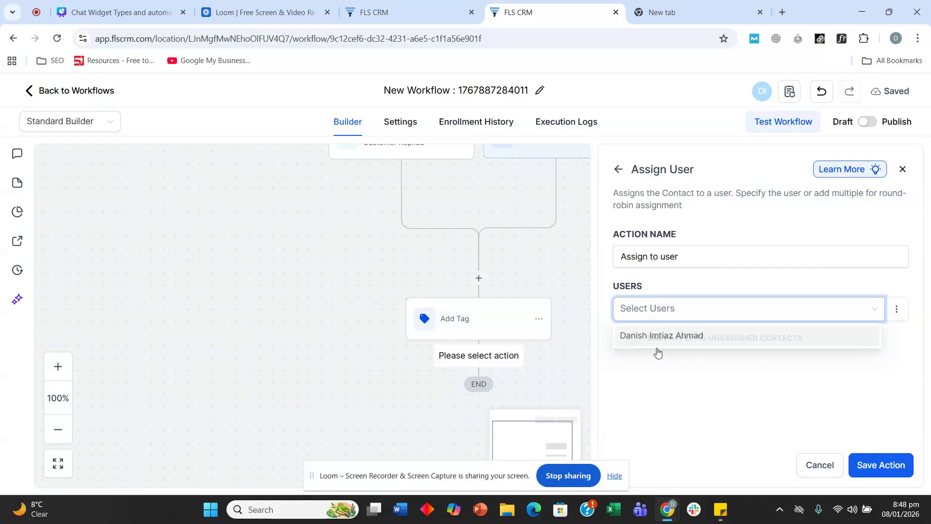
left_click(663, 345)
left_click(893, 463)
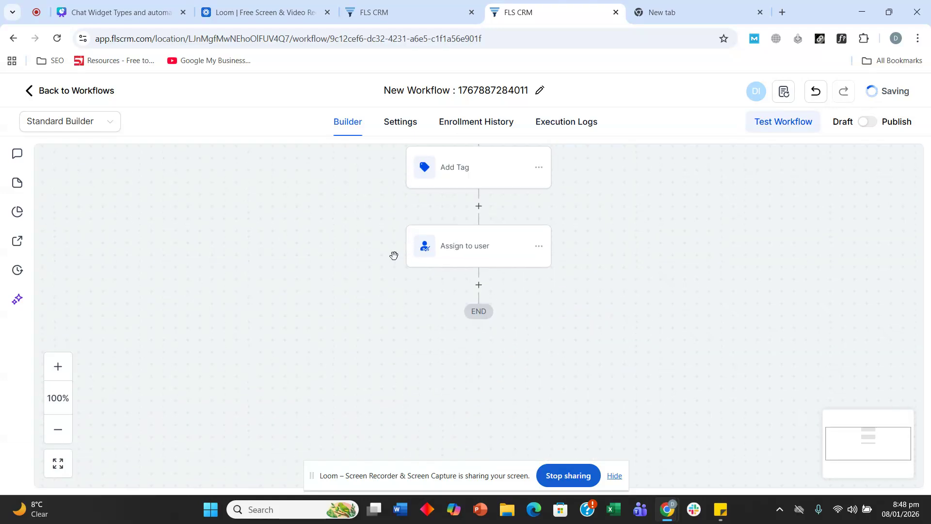
- Add a Send Internal Notification action after the user assignment and set its notification type to Email
left_click(478, 283)
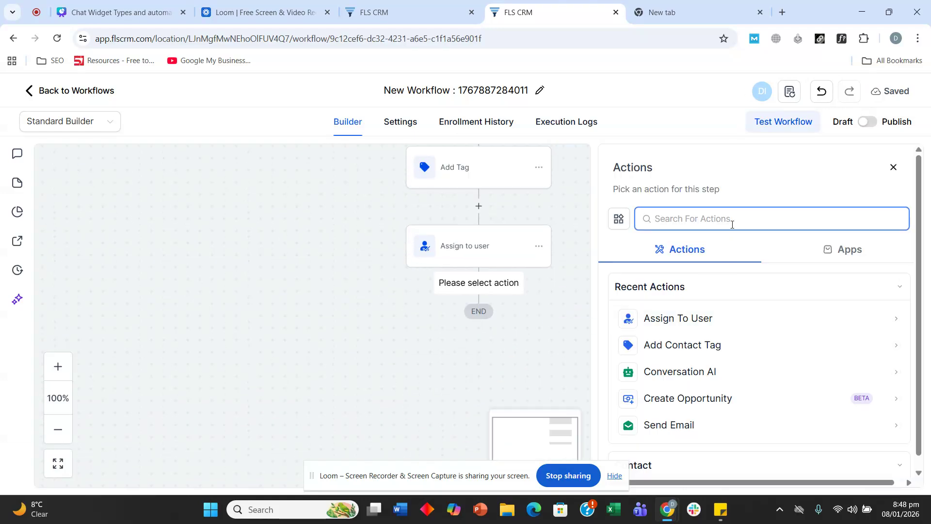
type("interna")
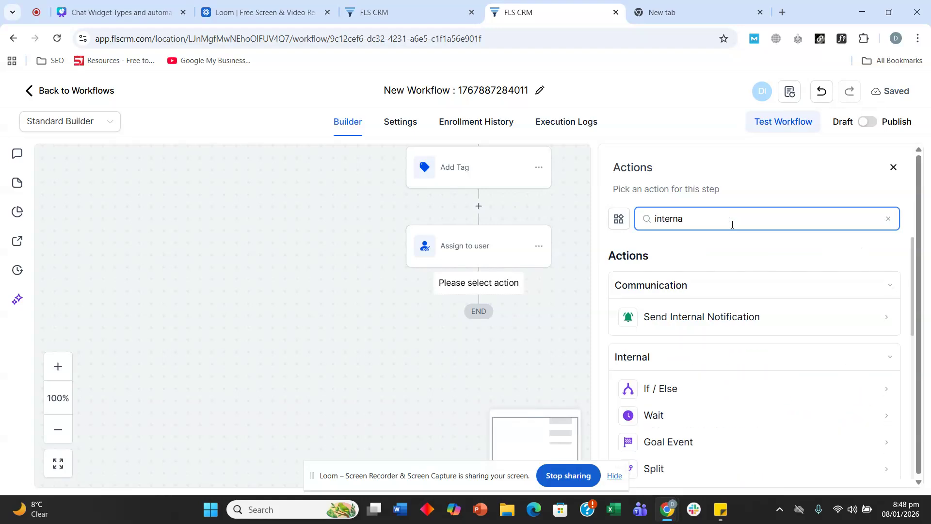
left_click(742, 316)
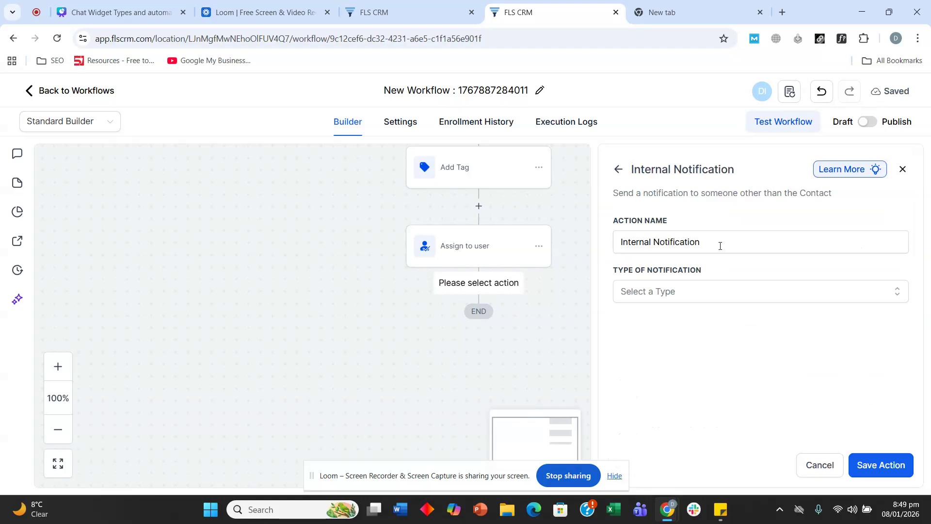
left_click(712, 292)
left_click(690, 319)
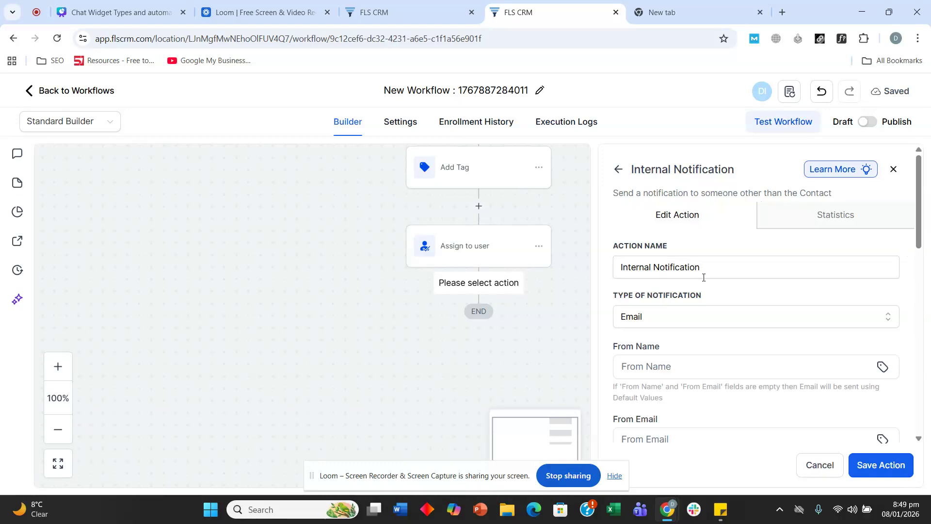
- Choose the notification email's recipient user type and set its subject to "A lead just messaged on chat widget - Pl respond ASAP!"
scroll(688, 262, "down", 5)
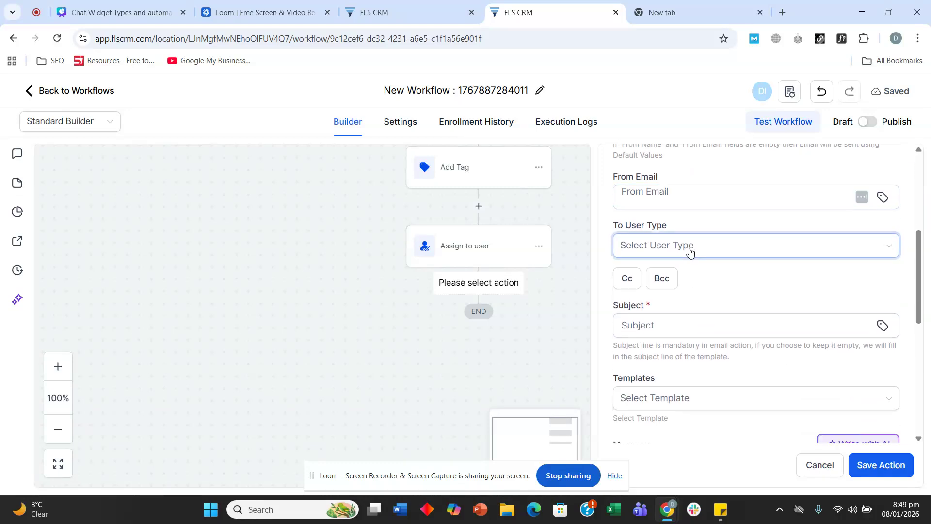
left_click(690, 250)
left_click(671, 295)
scroll(656, 263, "down", 2)
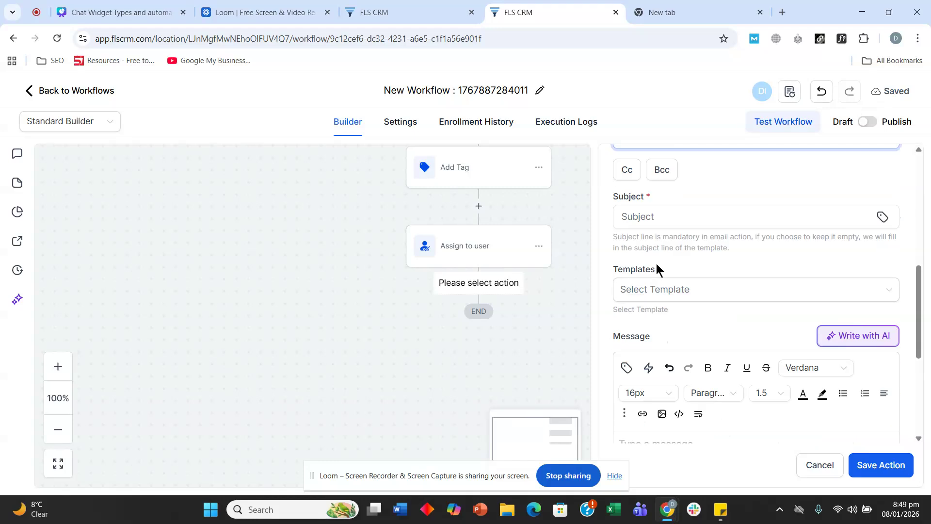
left_click(672, 216)
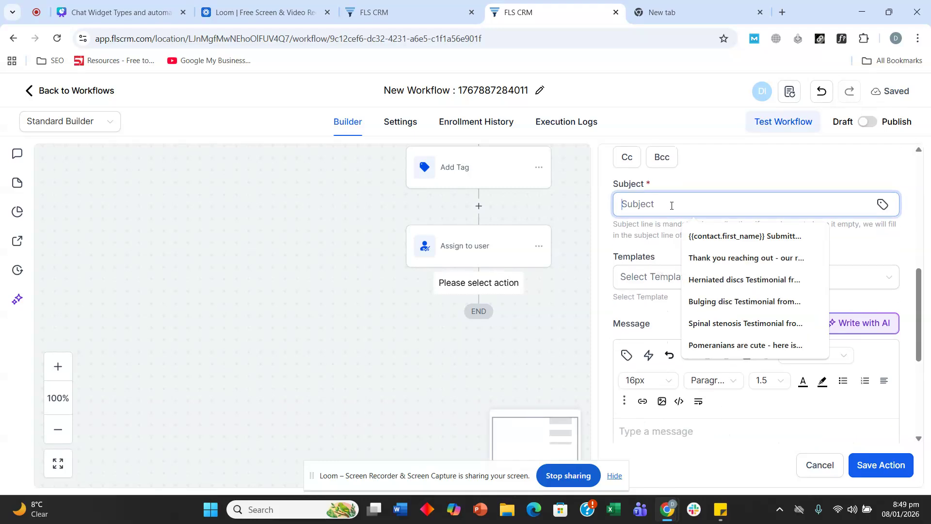
type("a")
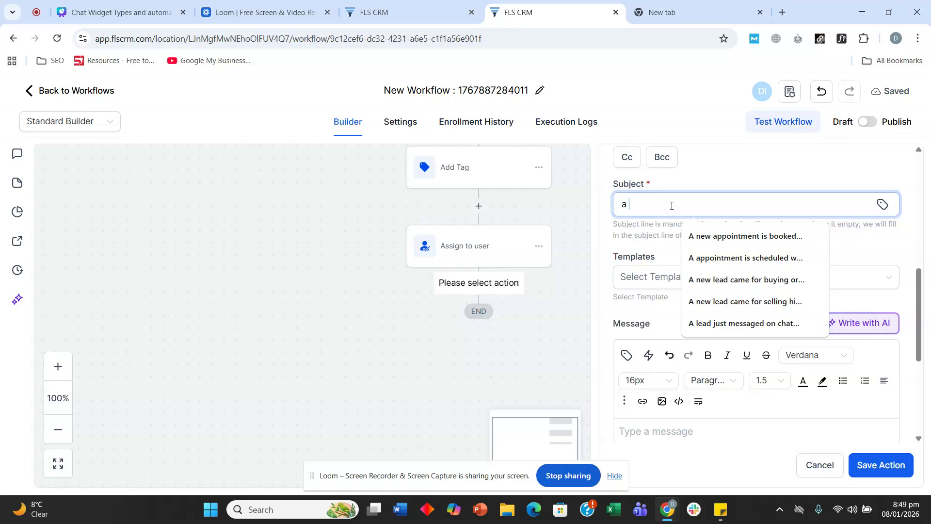
type(" lead")
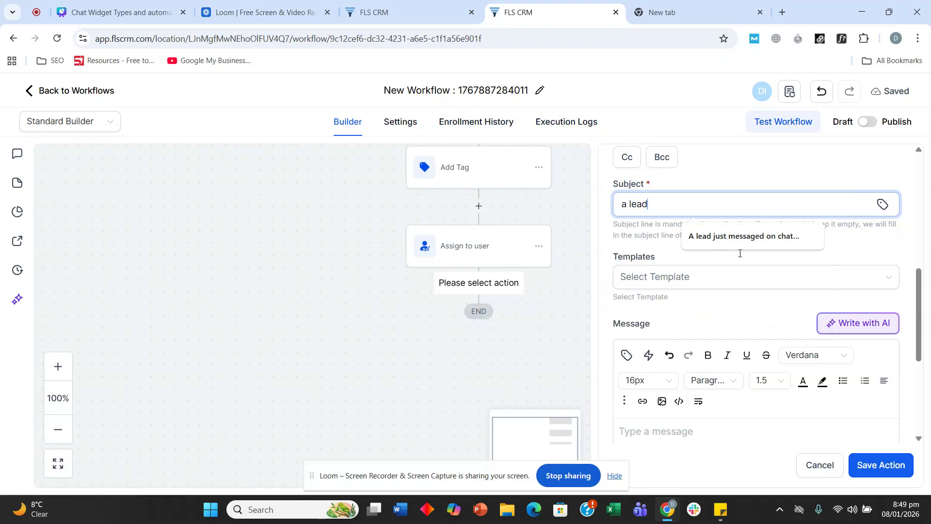
left_click(741, 238)
- Copy the subject text into the notification's message body and add the line "Here are the details:" below it
key("ctrl+a")
key("ctrl+c")
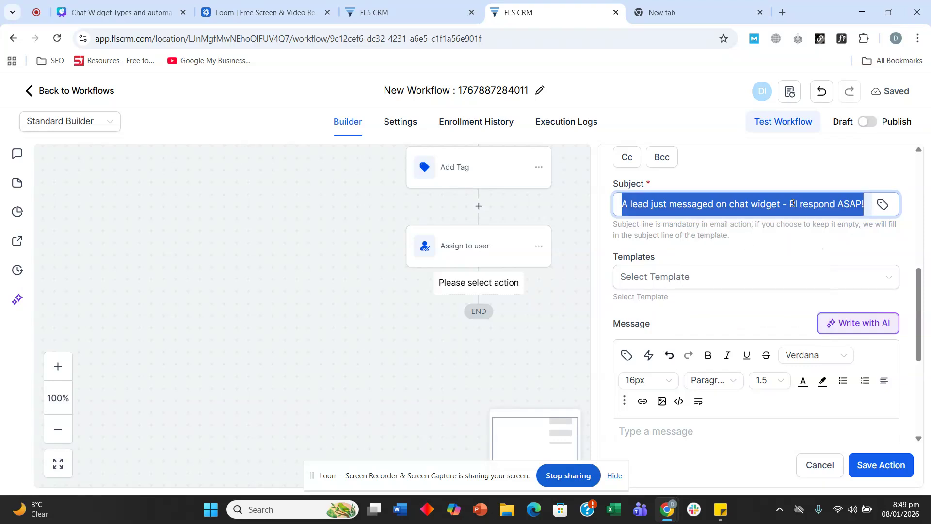
scroll(692, 249, "down", 5)
left_click(683, 247)
key("ctrl+v")
key("Return")
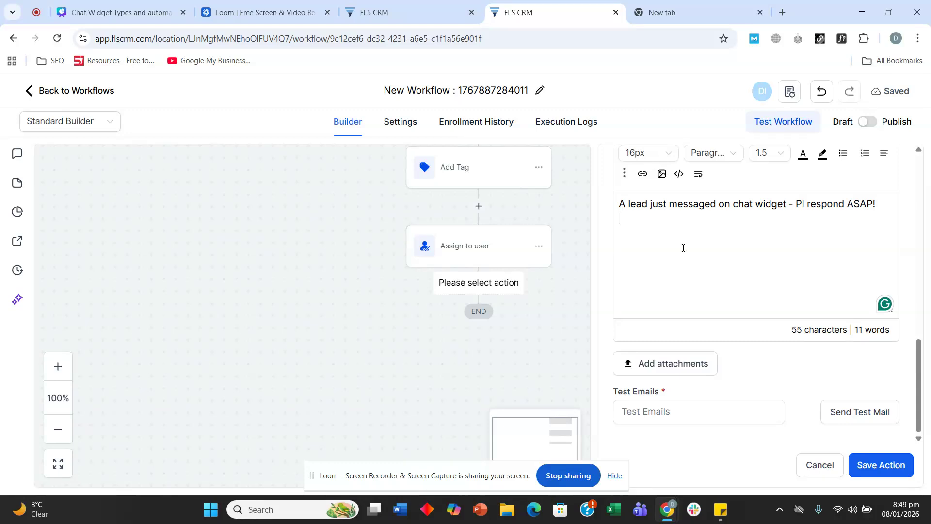
type("Here ")
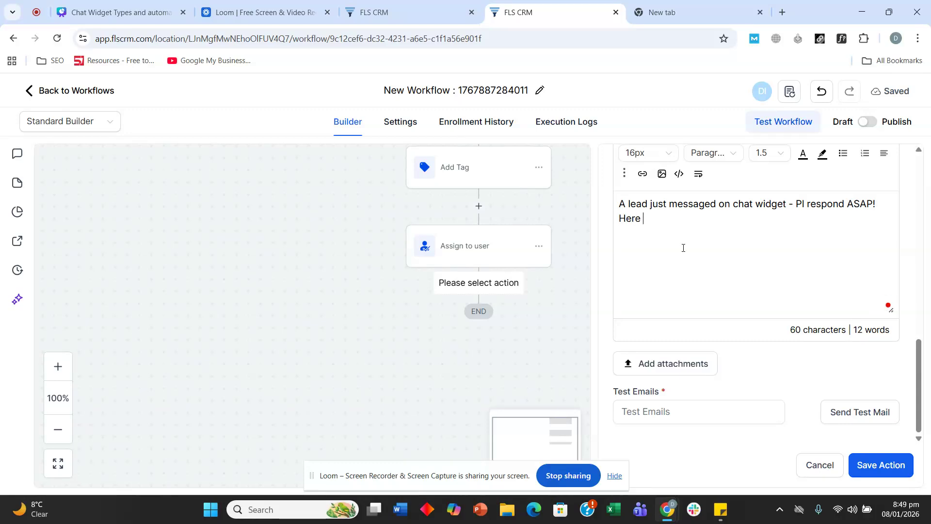
type("are the deta")
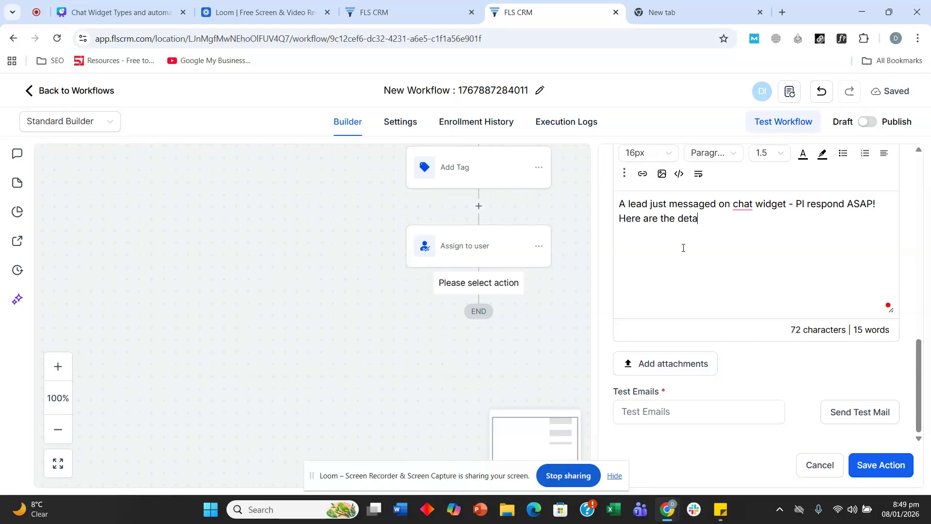
type("ils")
key("Return")
- Insert the contact's full name, email and phone custom values below the message text, and save the notification action
scroll(682, 248, "up", 1)
left_click(631, 189)
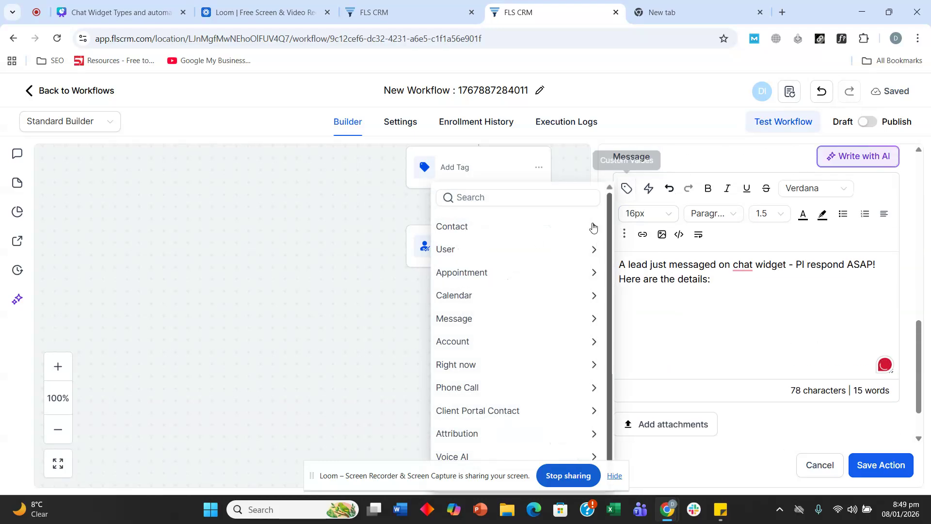
left_click(525, 228)
left_click(493, 247)
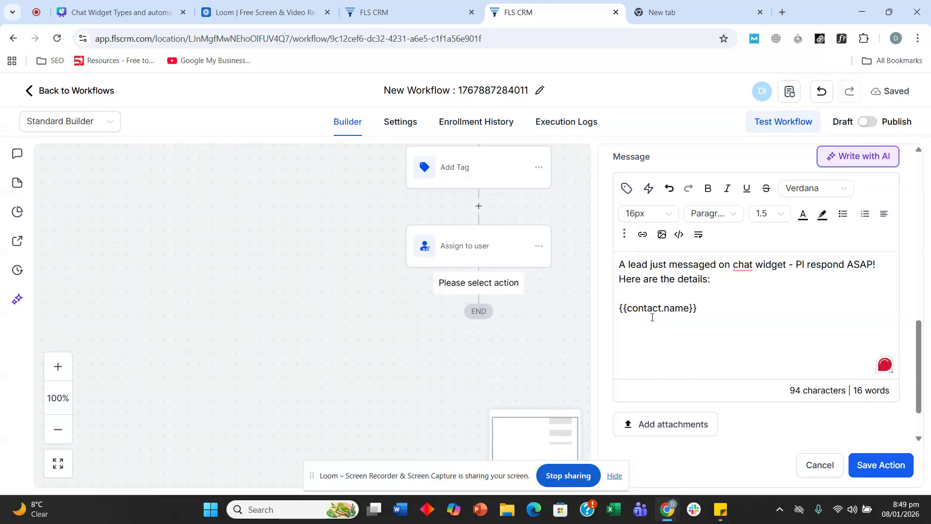
left_click(627, 188)
left_click(513, 229)
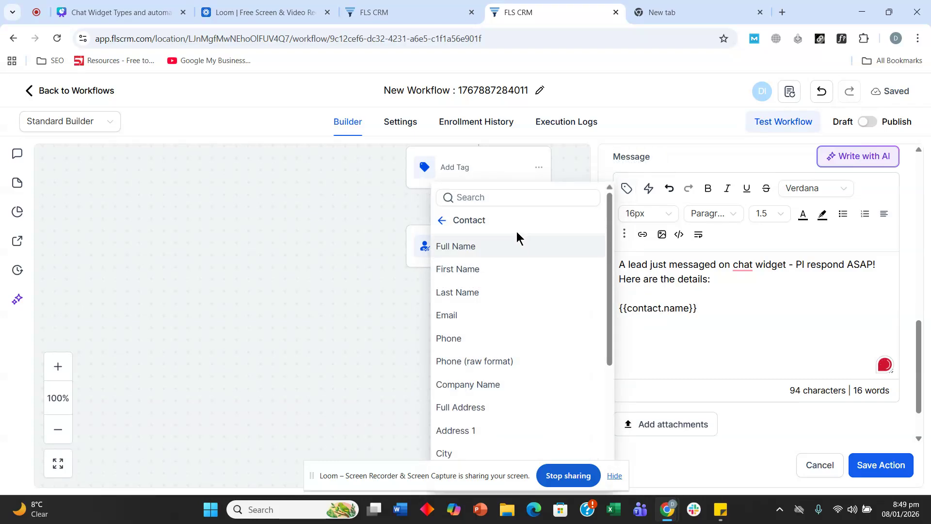
scroll(496, 293, "down", 1)
scroll(497, 290, "up", 1)
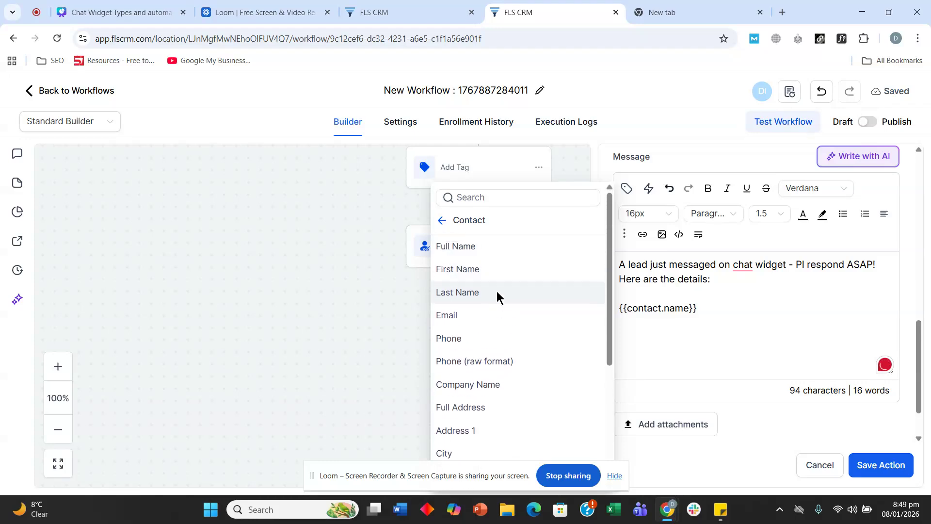
left_click(495, 314)
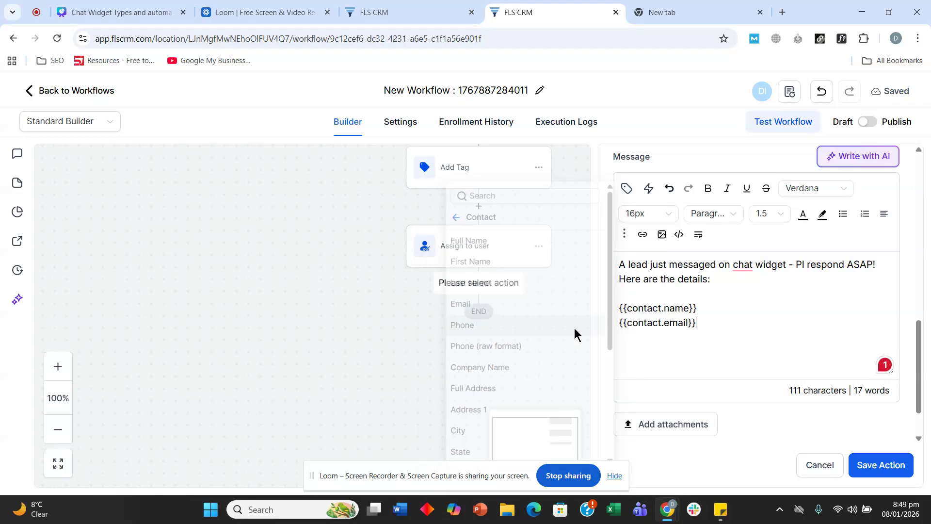
left_click(629, 188)
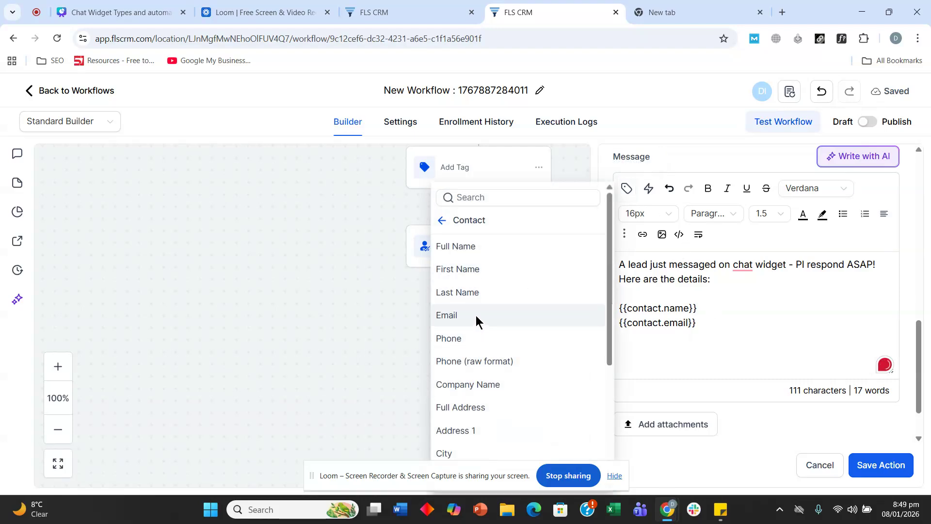
left_click(453, 339)
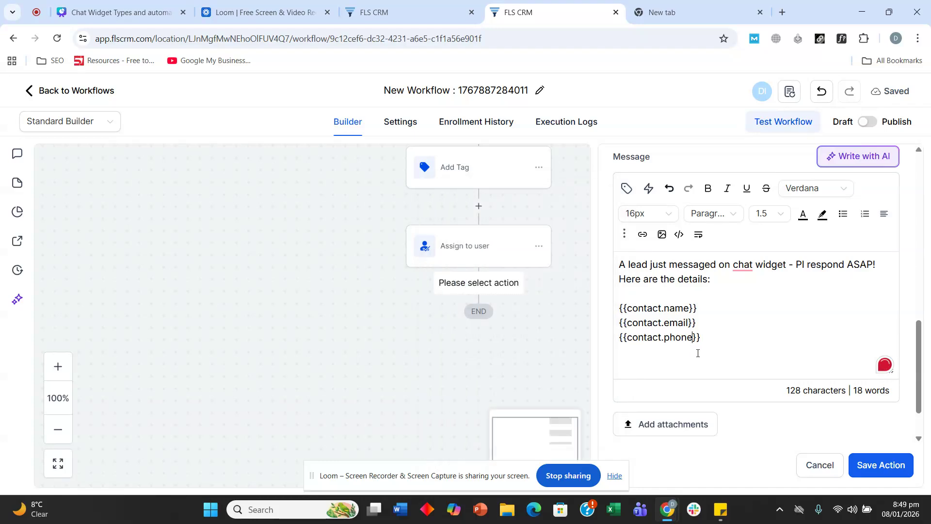
left_click(876, 466)
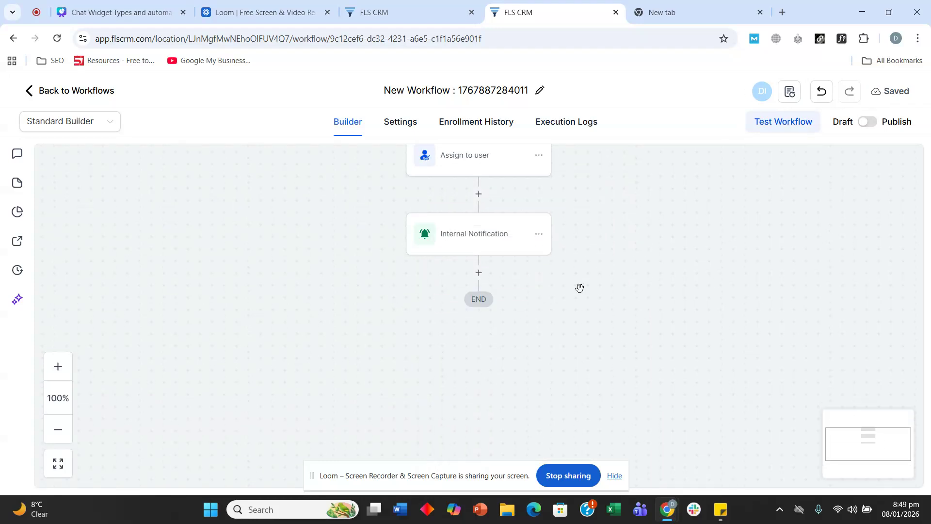
- Add a Create Opportunity action after the internal notification and set its pipeline to Test
scroll(663, 328, "up", 3)
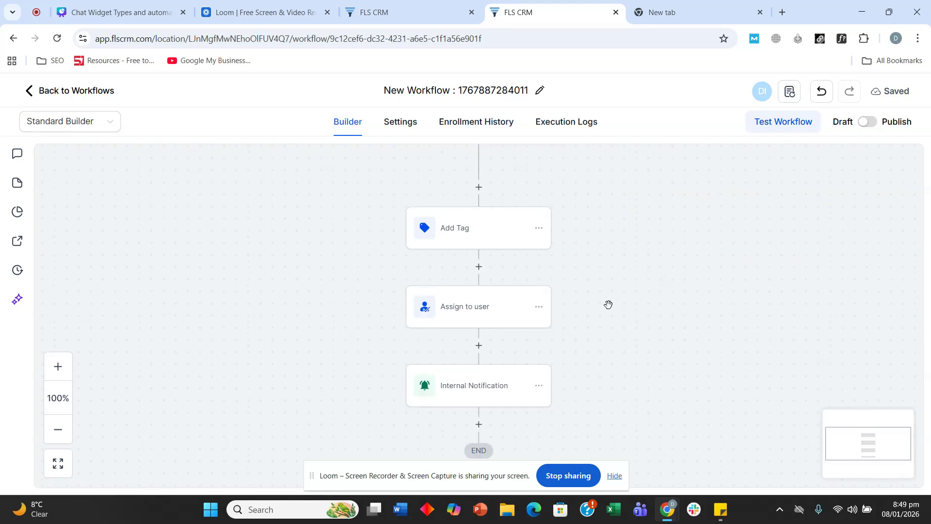
scroll(608, 304, "down", 2)
left_click(478, 304)
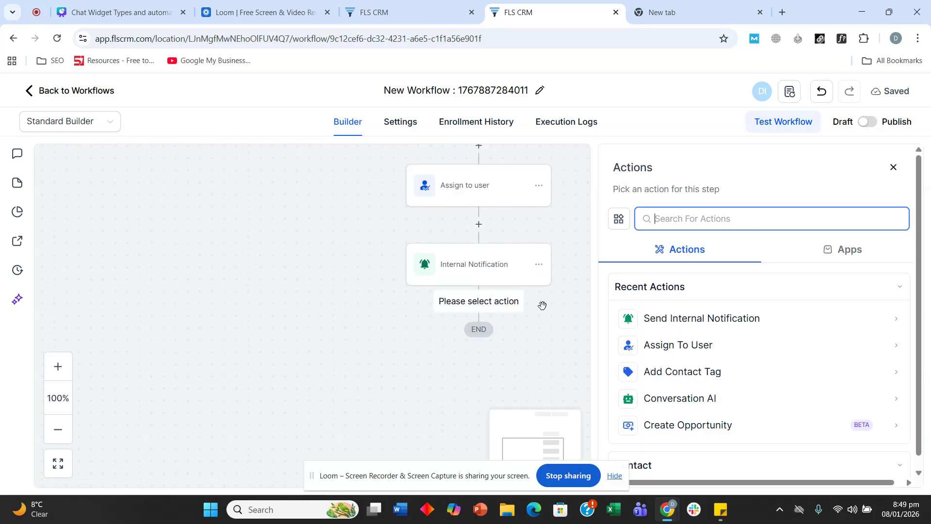
type("crea")
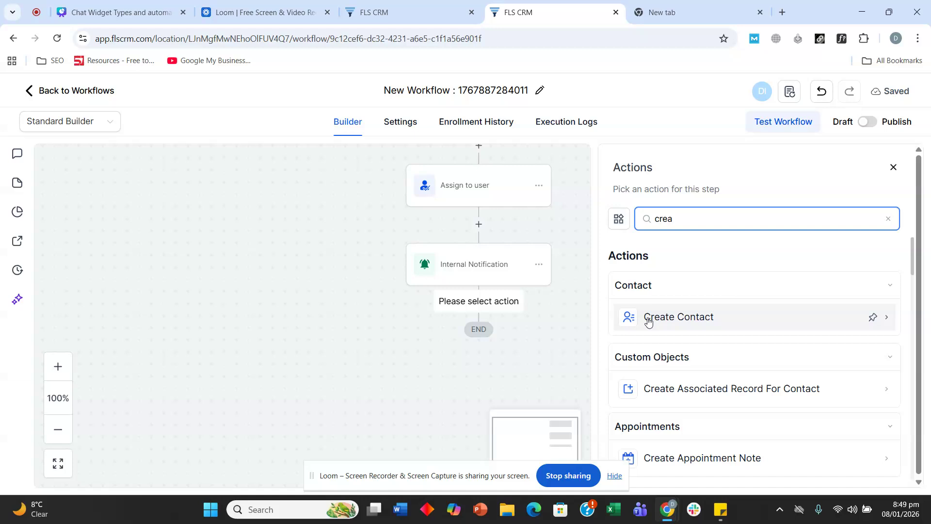
scroll(650, 315, "down", 3)
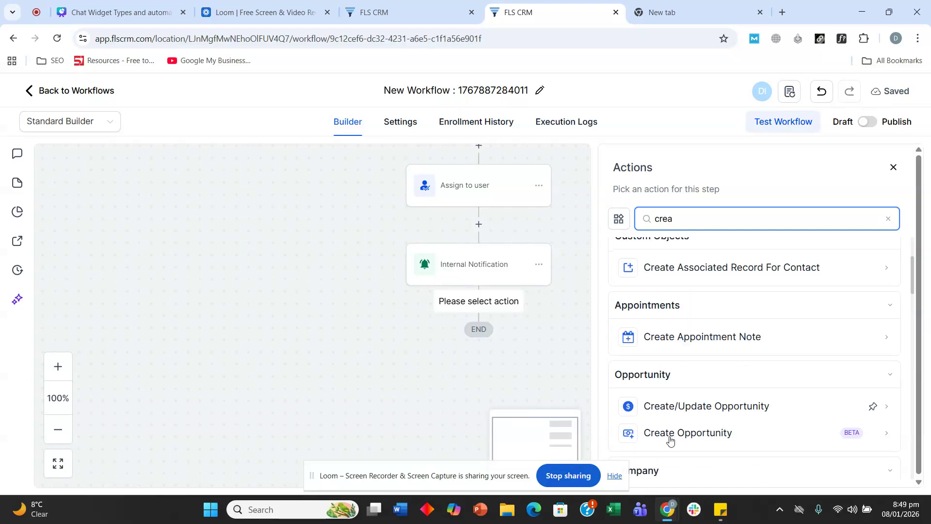
left_click(686, 437)
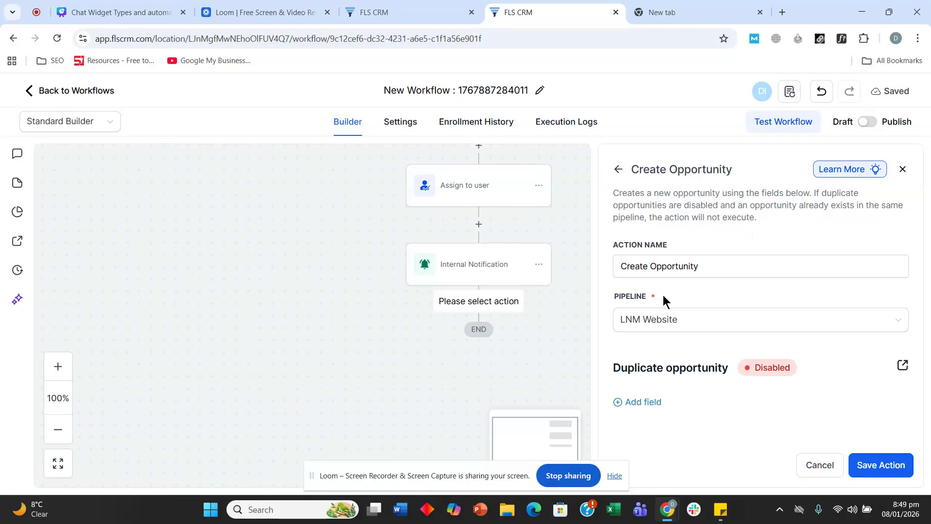
left_click(666, 319)
left_click(666, 368)
- Add an Opportunity Name field filled with the contact's Full Name custom value, and save the Create Opportunity action
scroll(671, 346, "down", 1)
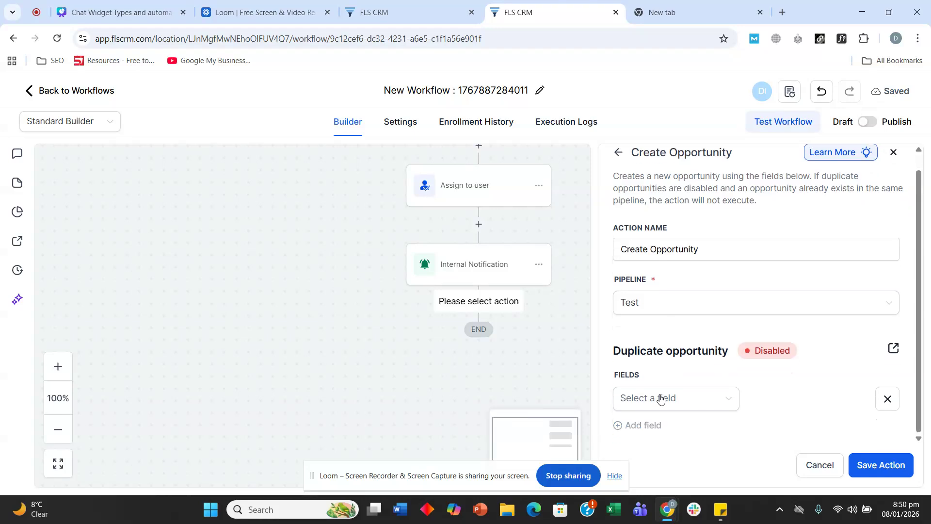
left_click(660, 396)
left_click(678, 262)
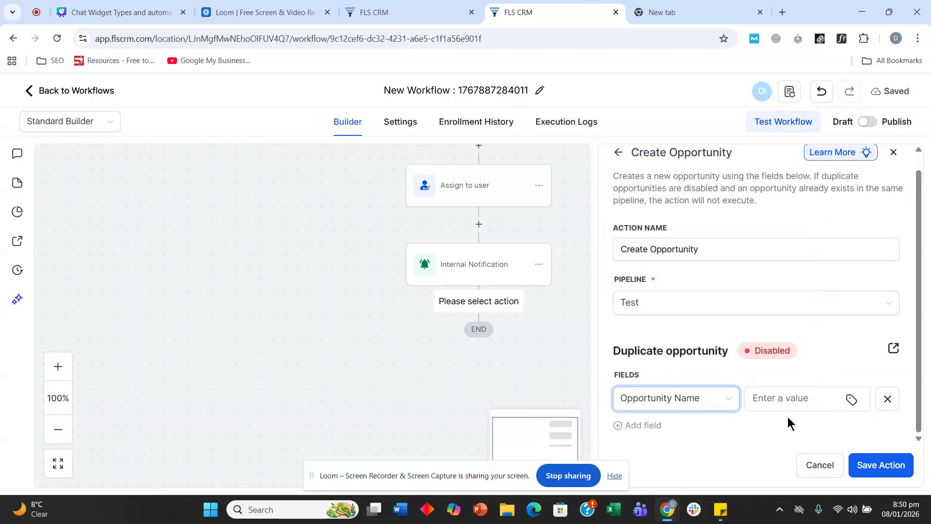
left_click(851, 399)
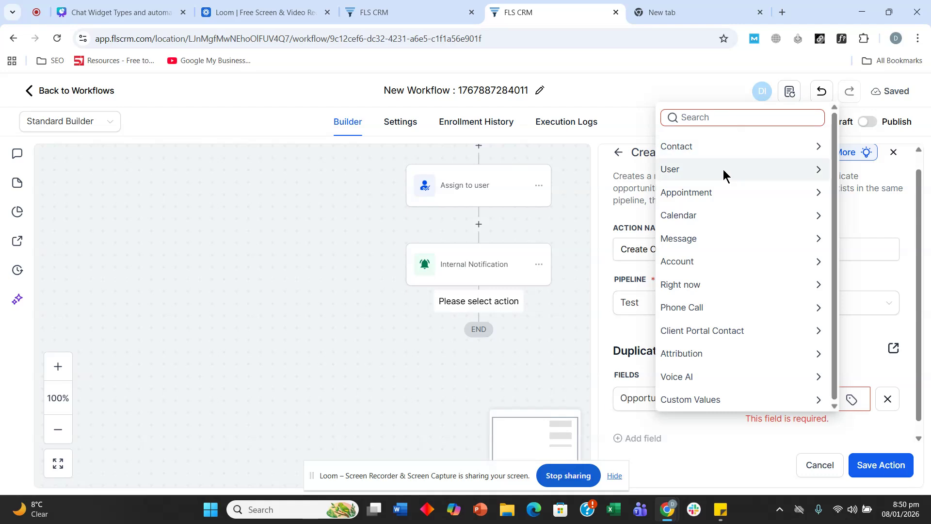
left_click(722, 170)
left_click(680, 170)
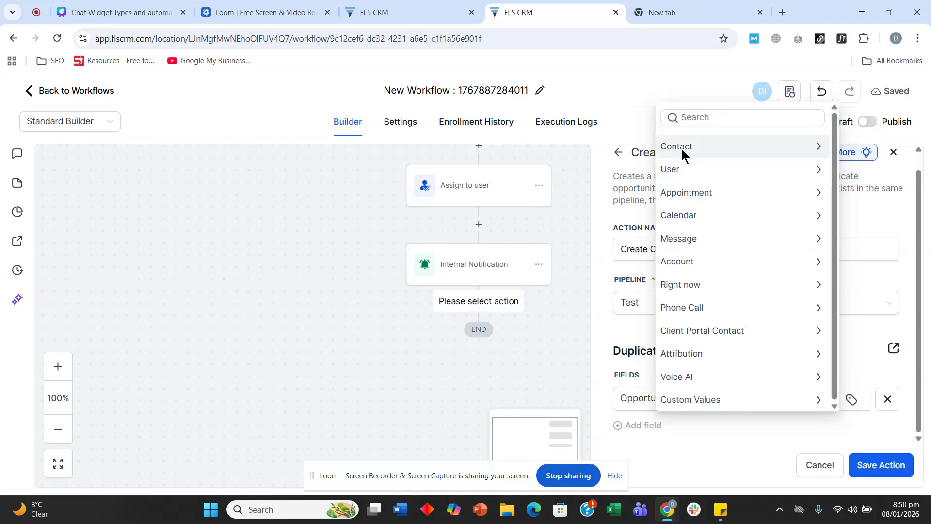
left_click(685, 146)
left_click(694, 167)
left_click(881, 464)
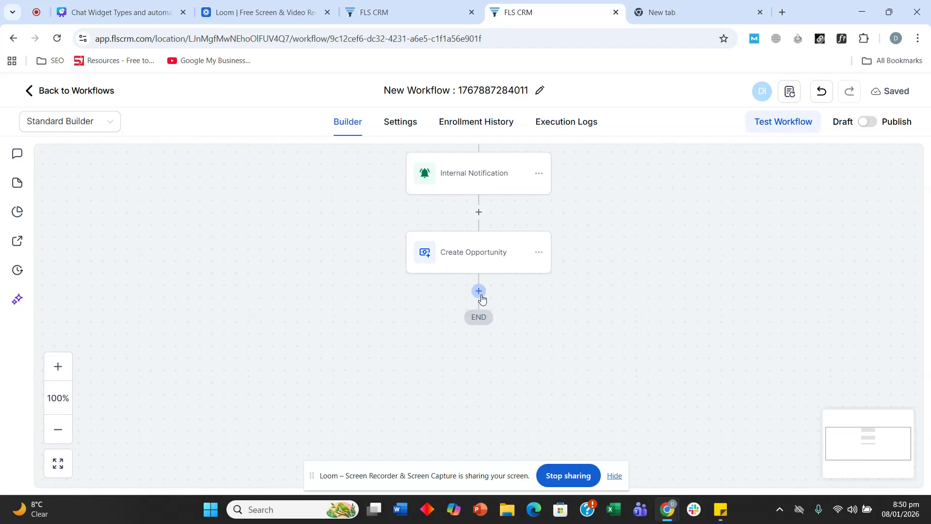
- Add a Send SMS action after the Create Opportunity action
left_click(479, 291)
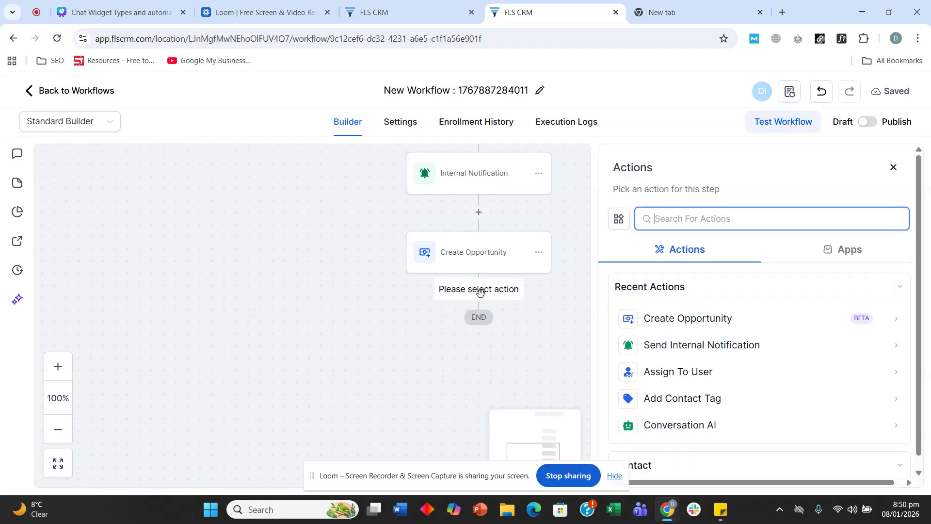
type("sms")
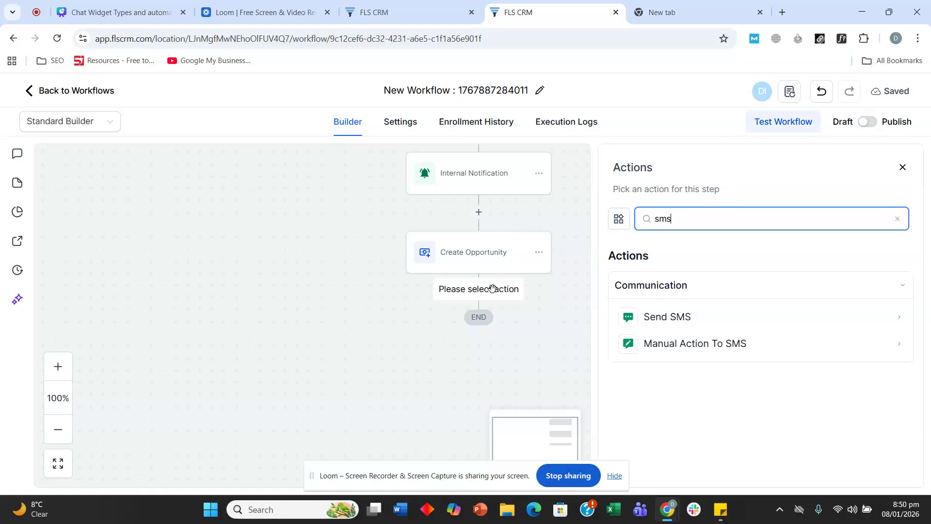
left_click(682, 328)
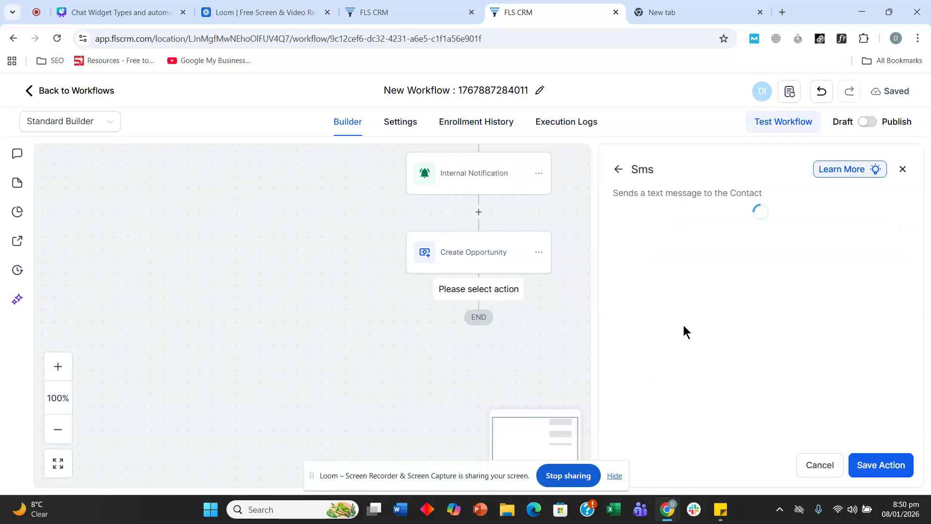
- Start the SMS message with "Hey" followed by the contact's First Name custom value
scroll(677, 291, "down", 3)
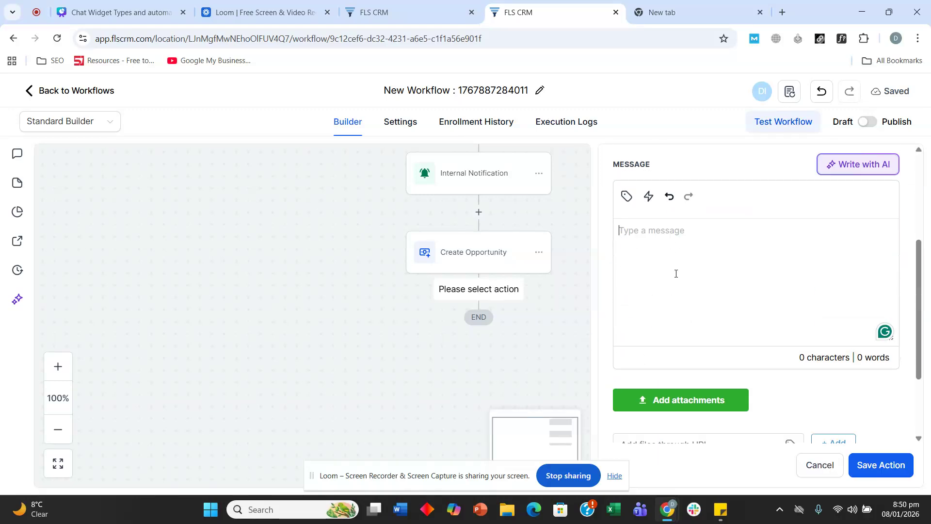
type("Hey")
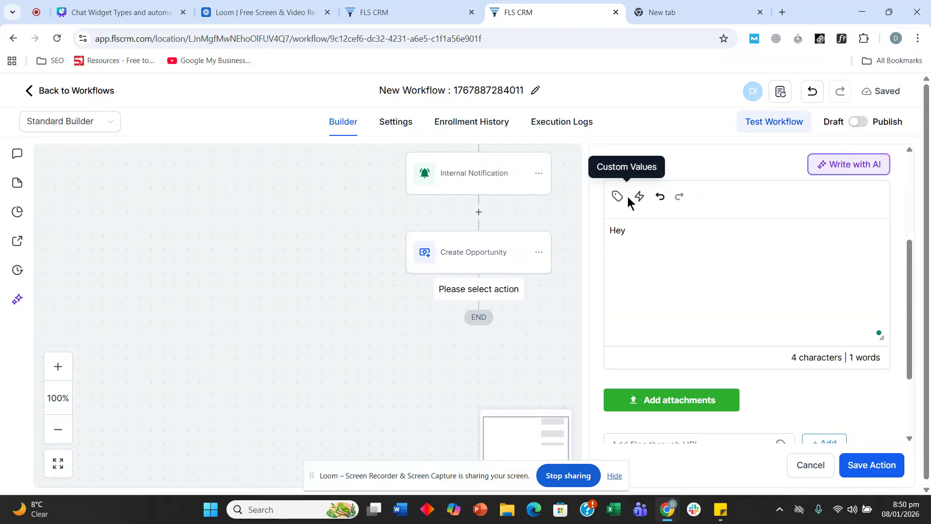
left_click(626, 196)
left_click(539, 232)
left_click(524, 277)
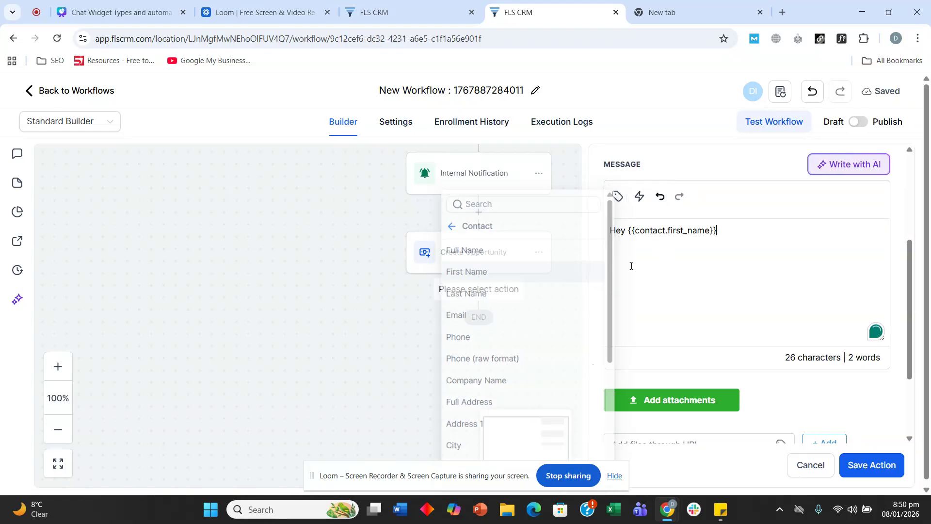
- Continue the SMS greeting with ", we just got your message. Currently, no one is available."
type(", we ")
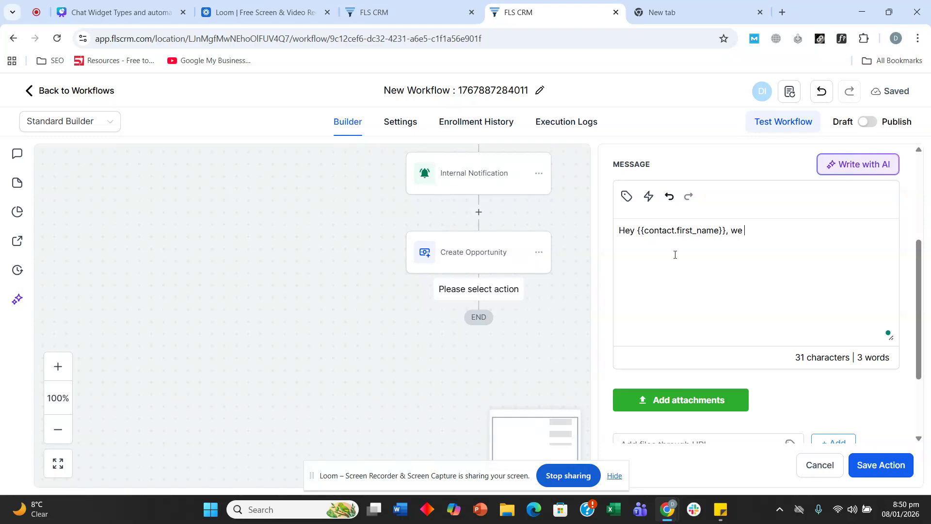
type("just got your ")
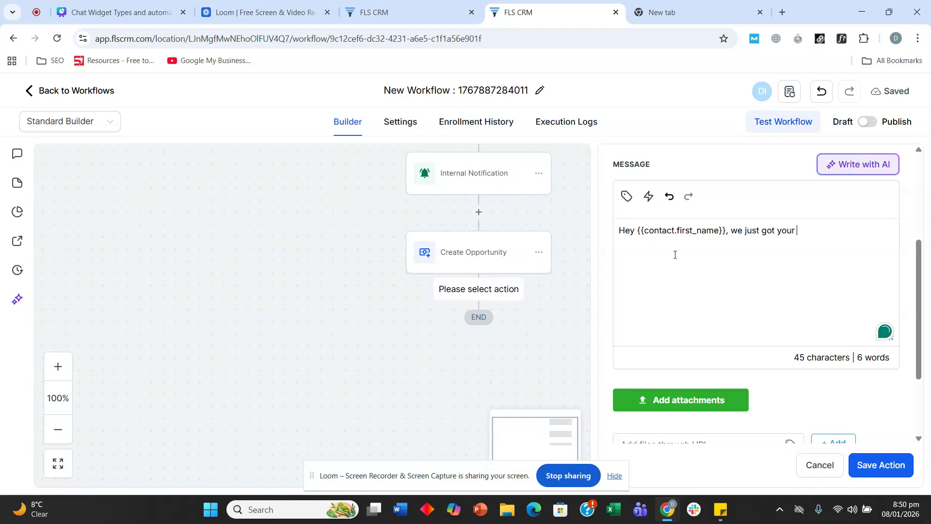
type("message")
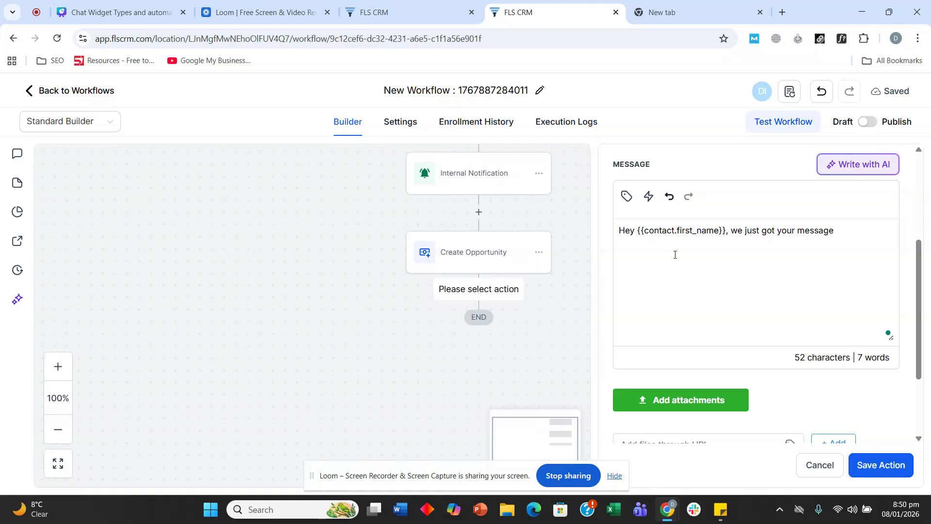
type(". Currentl")
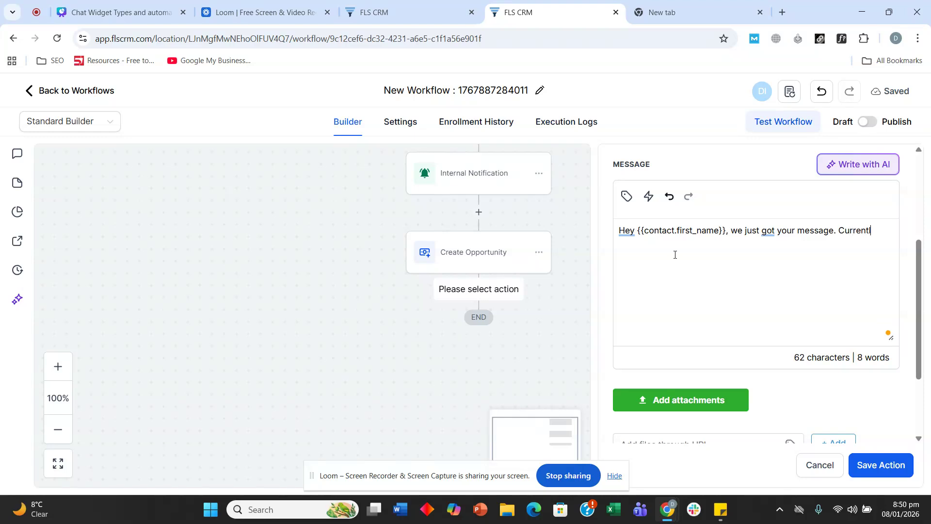
type("y, no on")
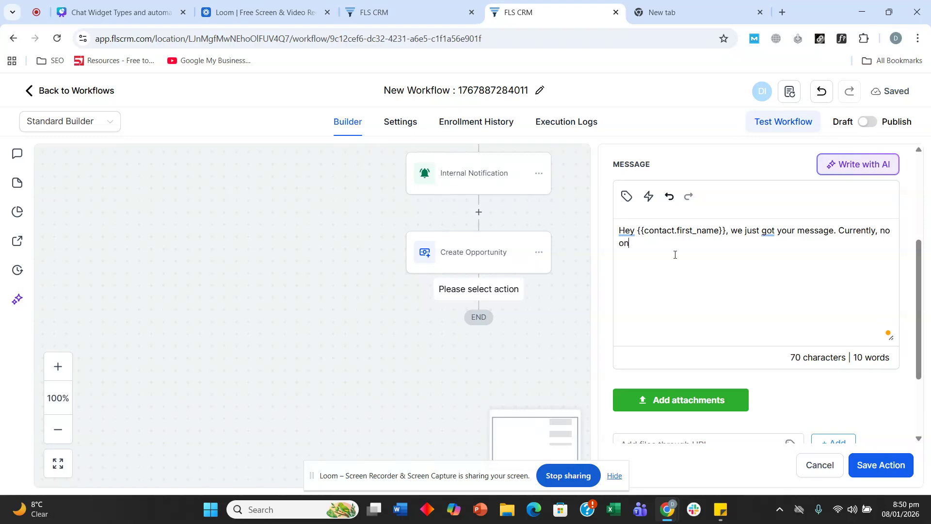
type("e was avai")
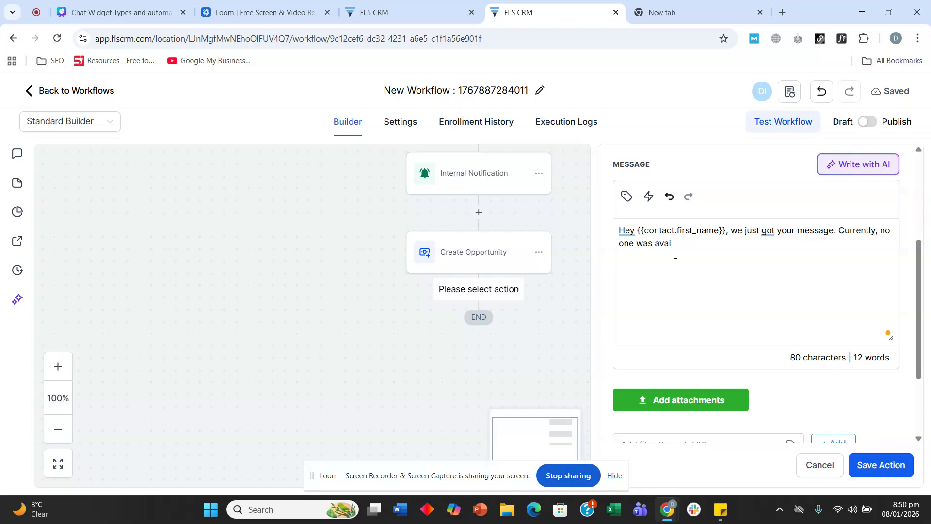
type("lable.")
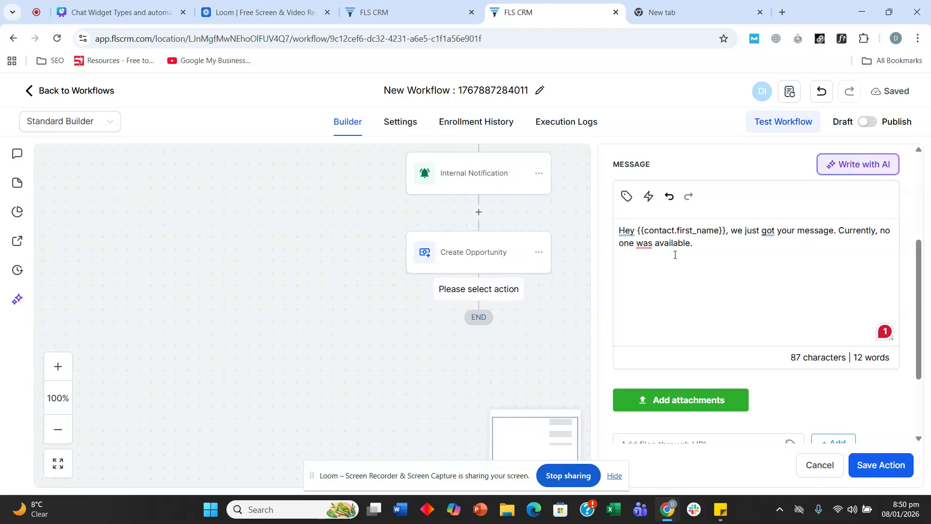
mouse_move(651, 247)
left_click(645, 272)
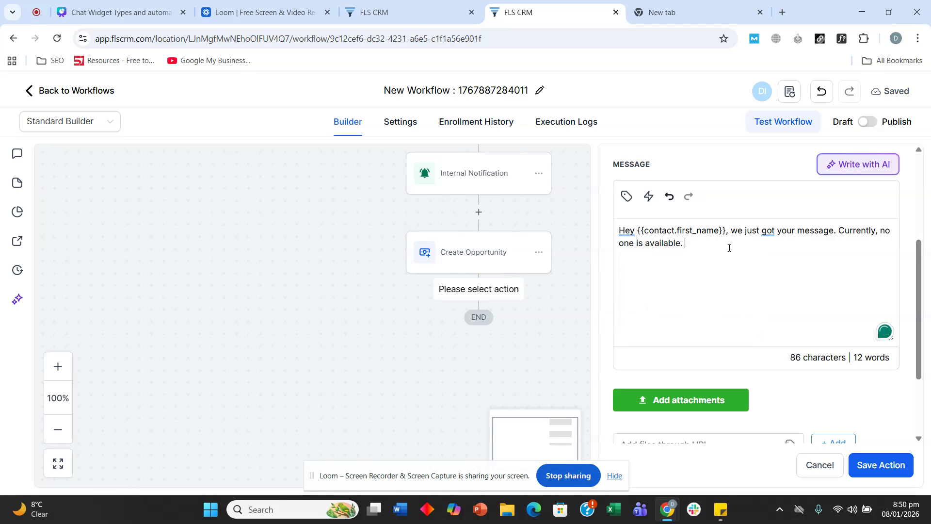
- Finish the SMS with "If there is an emergency, you can call us or book your appointment right now." and save the action
type("If there is")
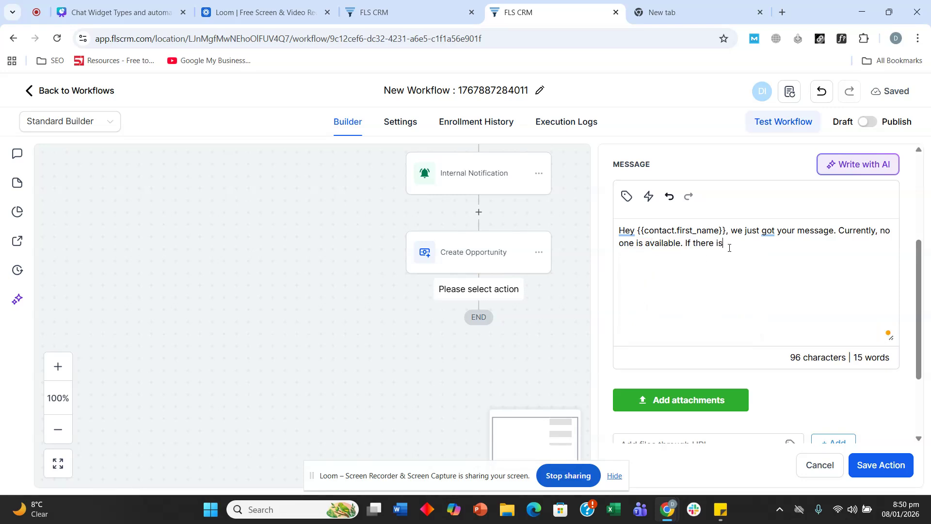
type(" an emergency you can call us or")
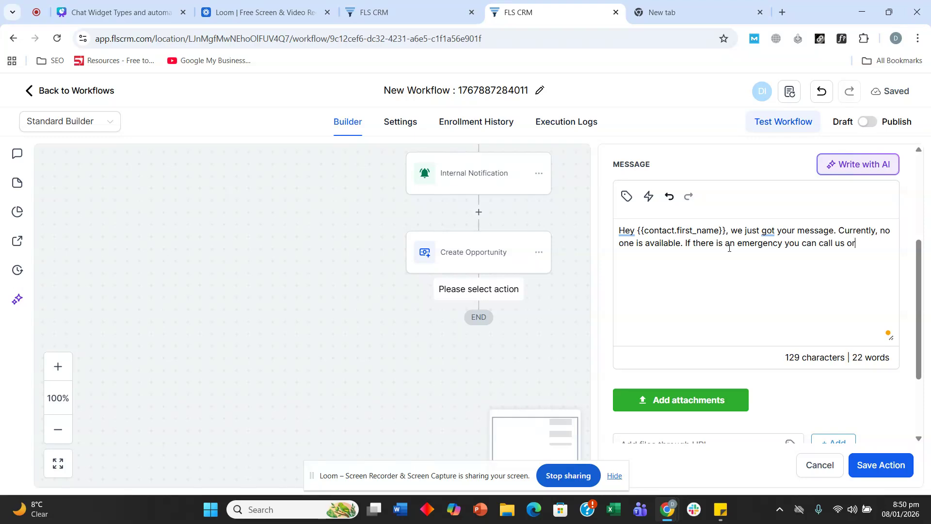
type(" book your appointment rig")
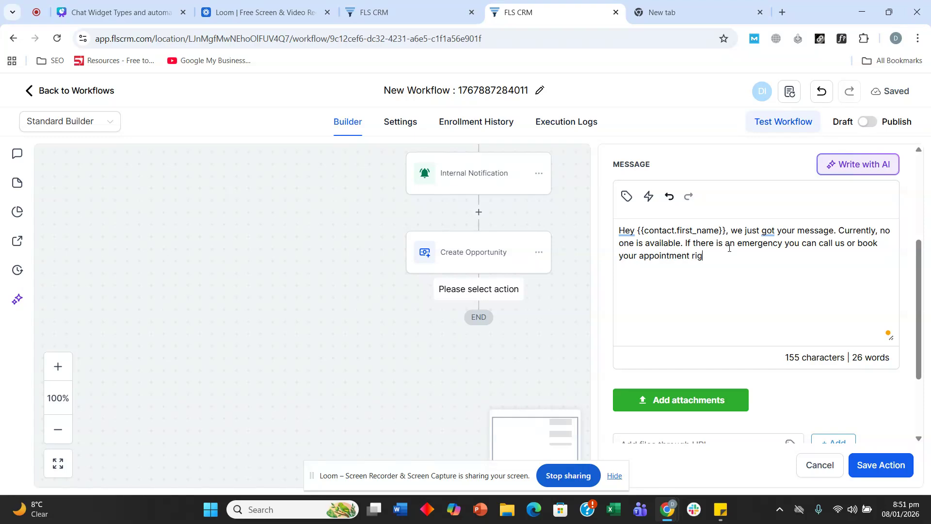
type("ht now.")
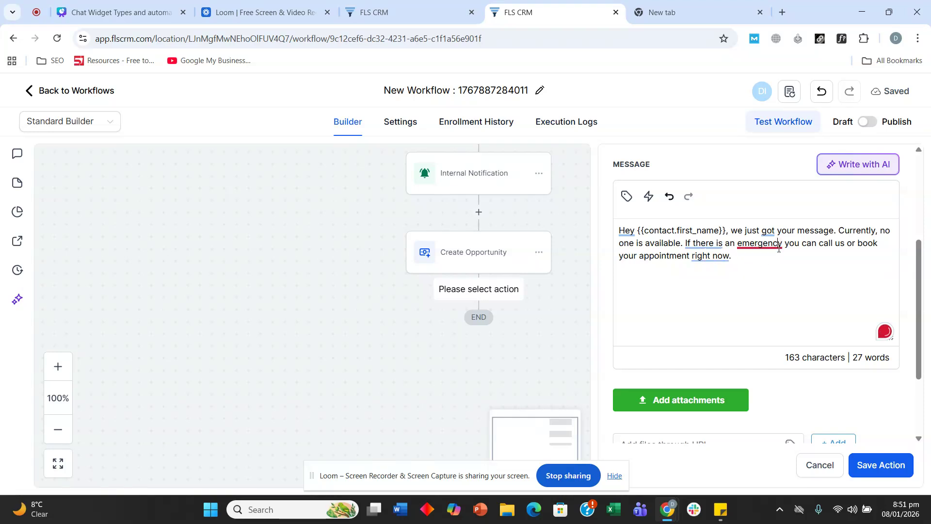
mouse_move(771, 244)
left_click(766, 276)
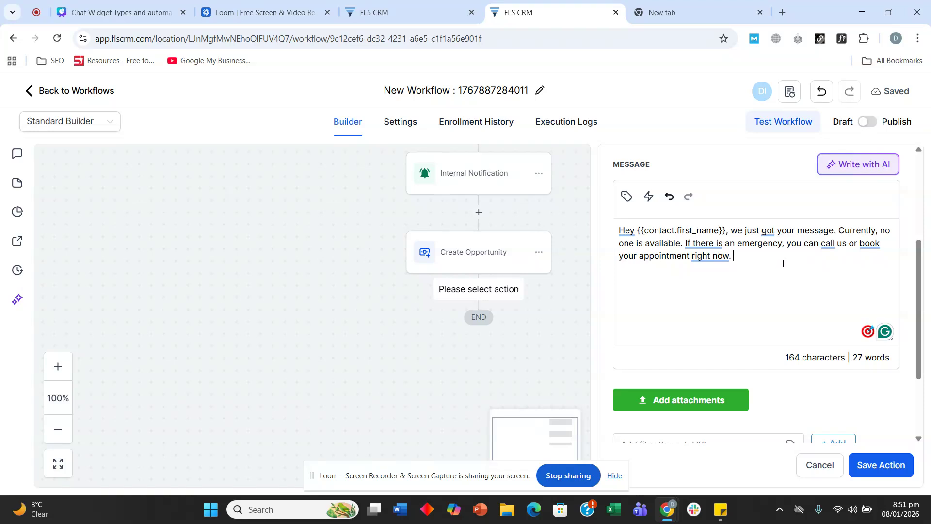
left_click(868, 468)
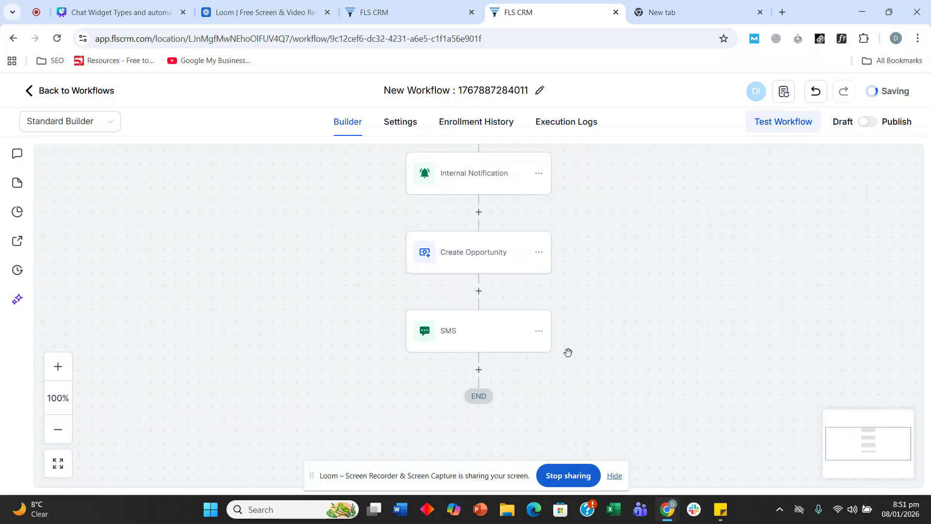
- Review the workflow's sequence between the Customer Replied trigger and the SMS action
scroll(584, 270, "up", 5)
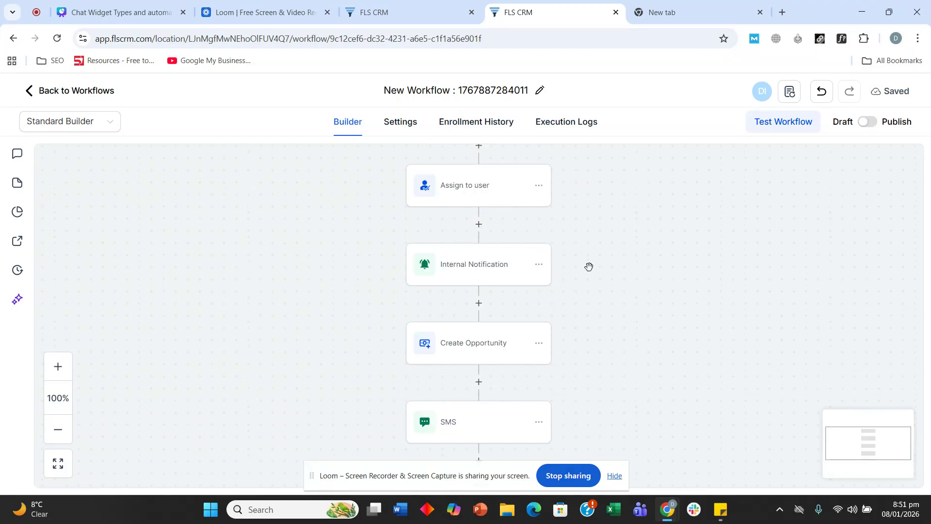
scroll(581, 267, "up", 1)
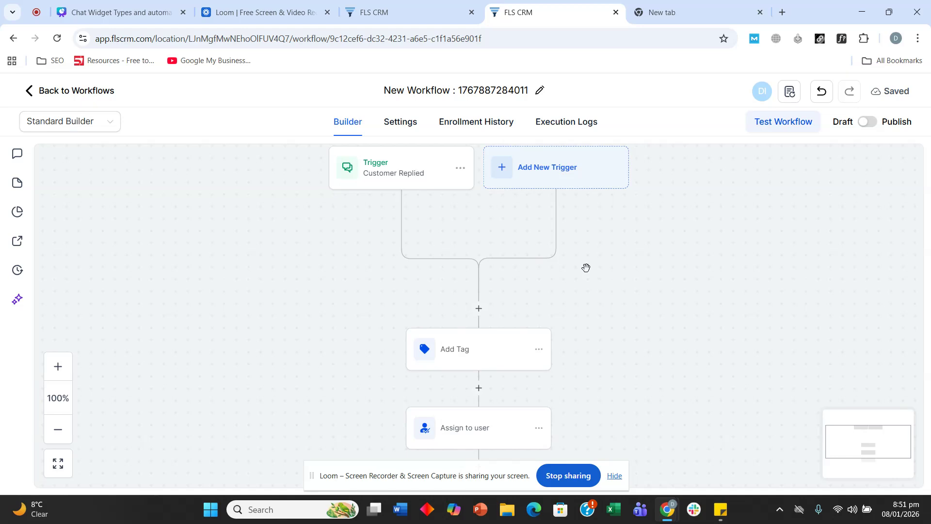
scroll(634, 278, "down", 1)
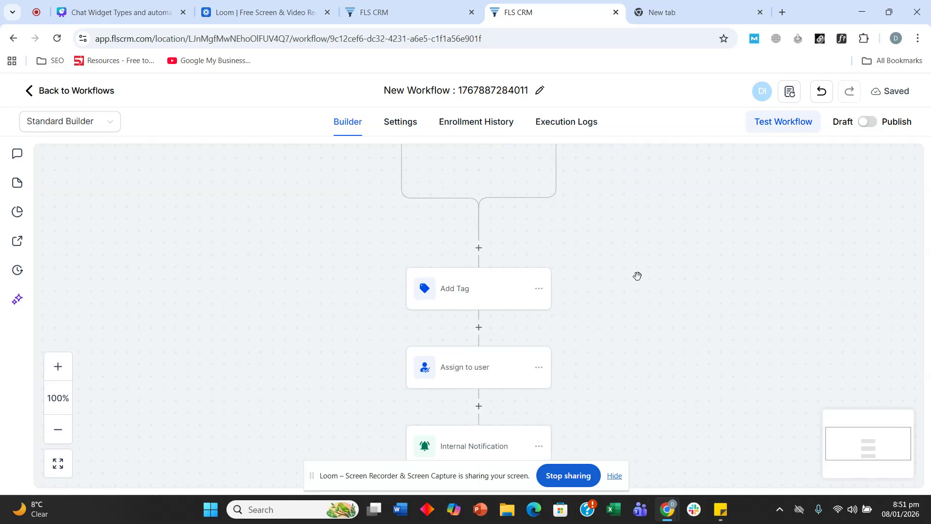
scroll(638, 276, "up", 1)
scroll(637, 276, "down", 1)
scroll(640, 257, "up", 1)
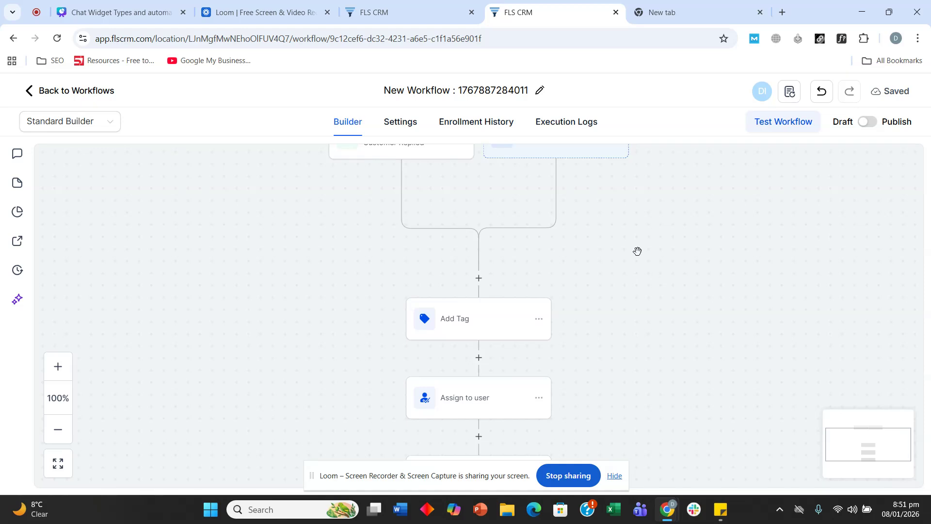
scroll(625, 285, "up", 2)
scroll(624, 288, "down", 2)
scroll(624, 288, "up", 3)
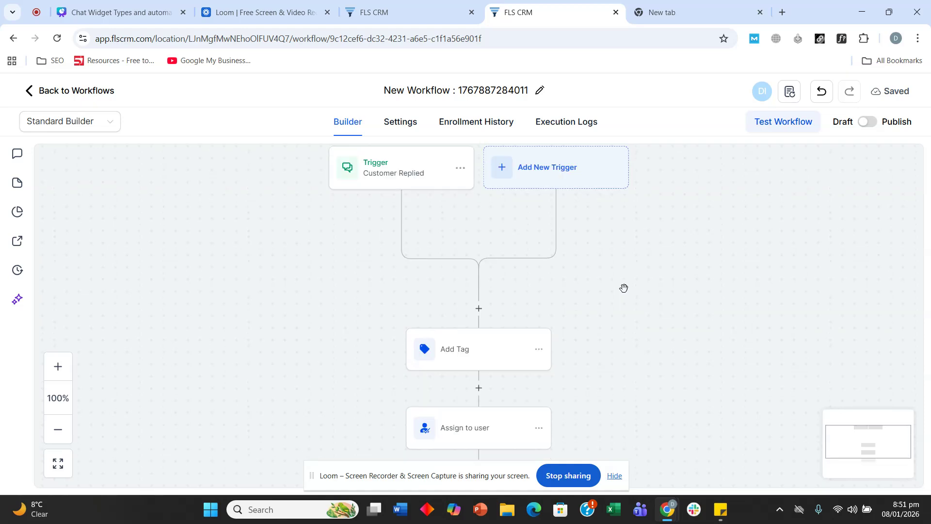
scroll(625, 290, "down", 2)
scroll(640, 298, "down", 2)
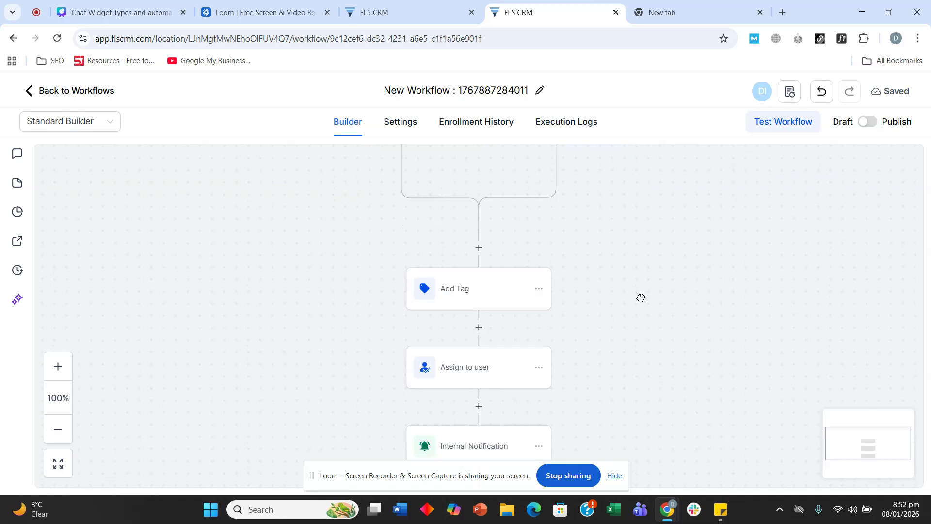
scroll(640, 298, "up", 2)
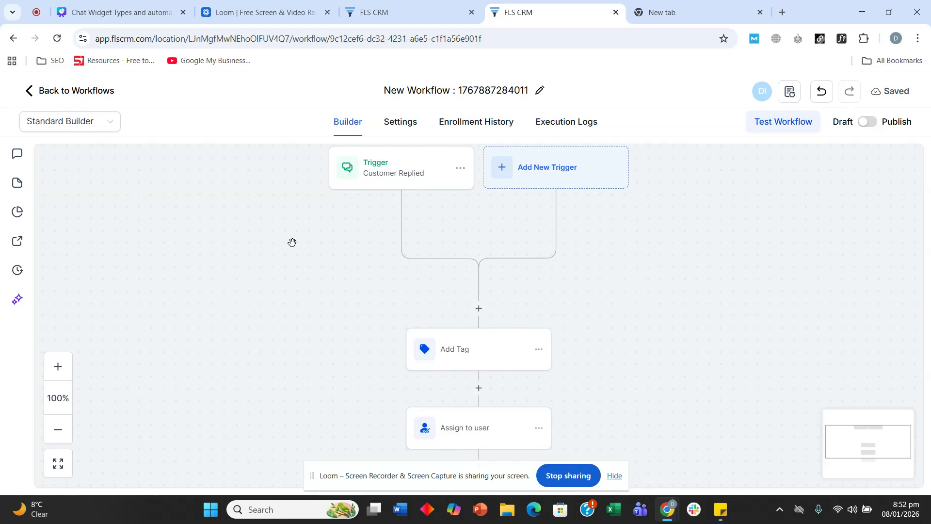
scroll(292, 242, "up", 1)
scroll(291, 242, "down", 1)
scroll(220, 267, "down", 1)
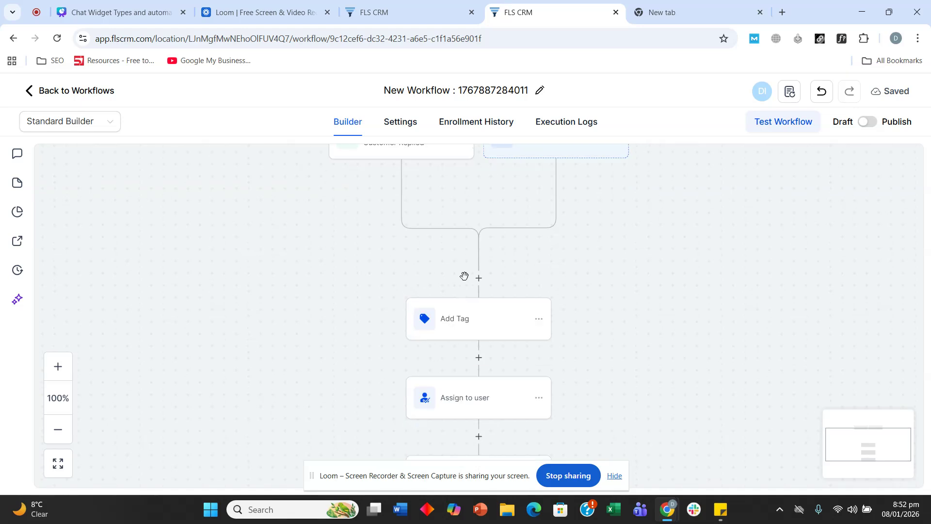
scroll(633, 310, "up", 1)
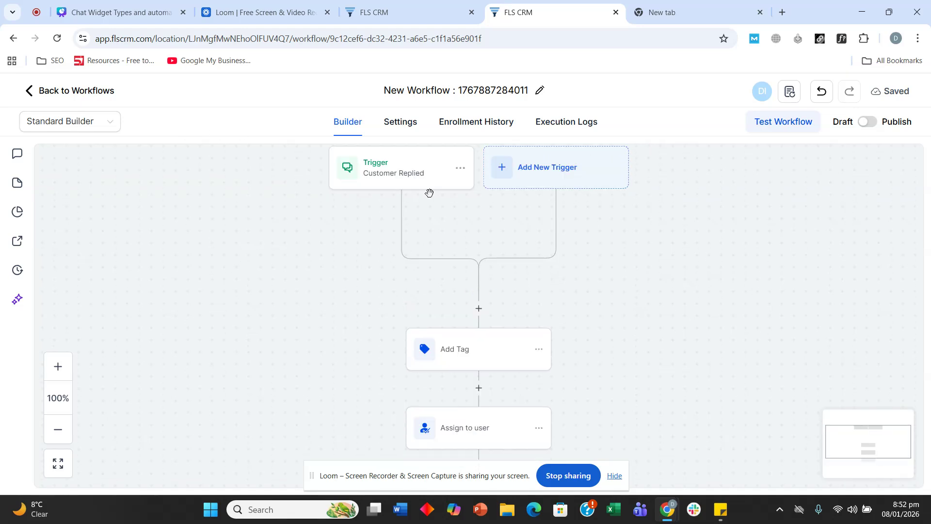
- Insert a Conversation AI Bot action between the trigger and Add Tag, and enable its advanced bot configurations
left_click(479, 309)
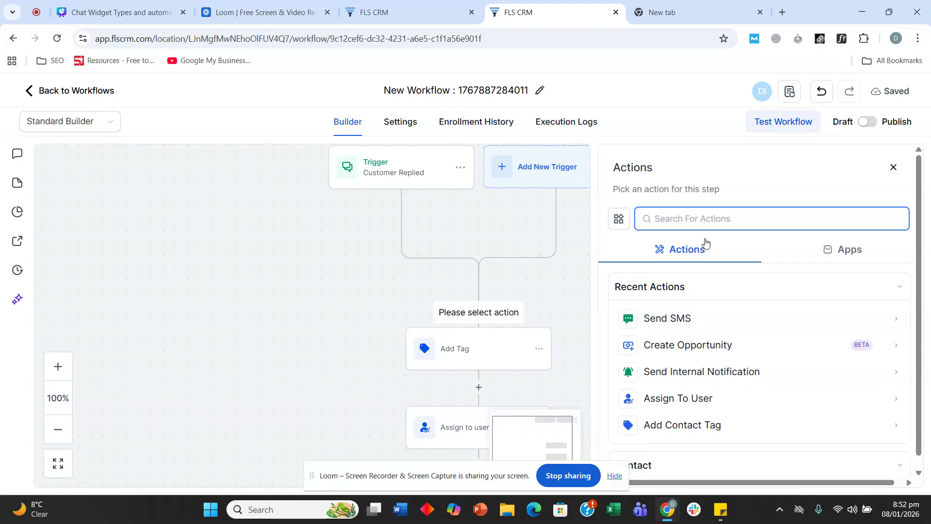
type("conversa")
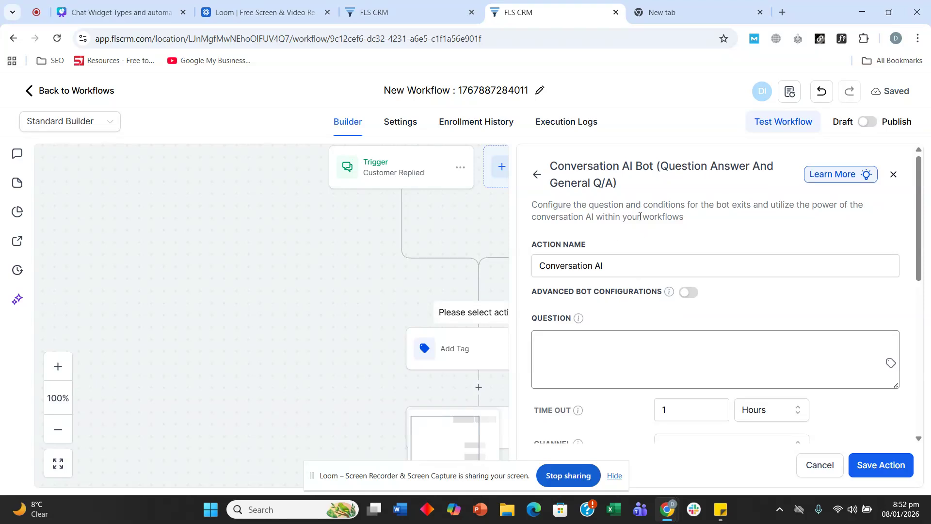
scroll(636, 209, "down", 3)
scroll(630, 228, "up", 1)
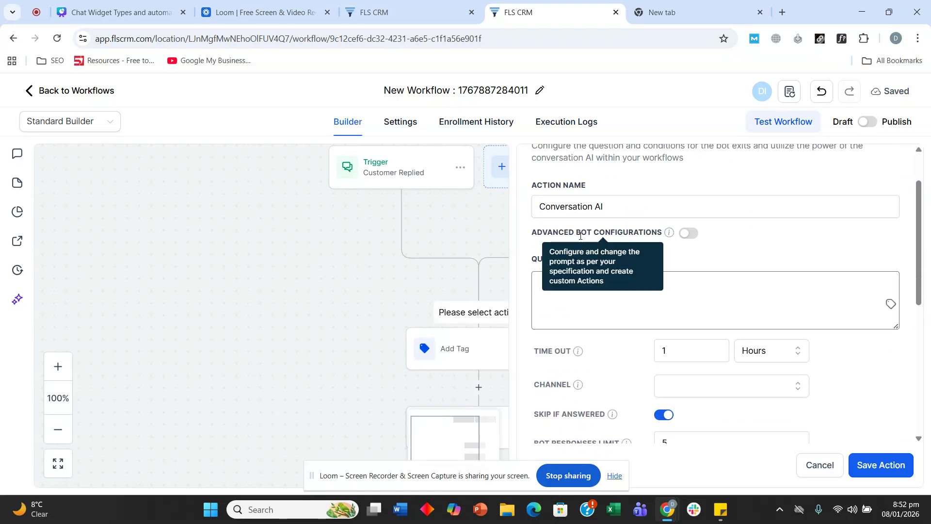
left_click(688, 234)
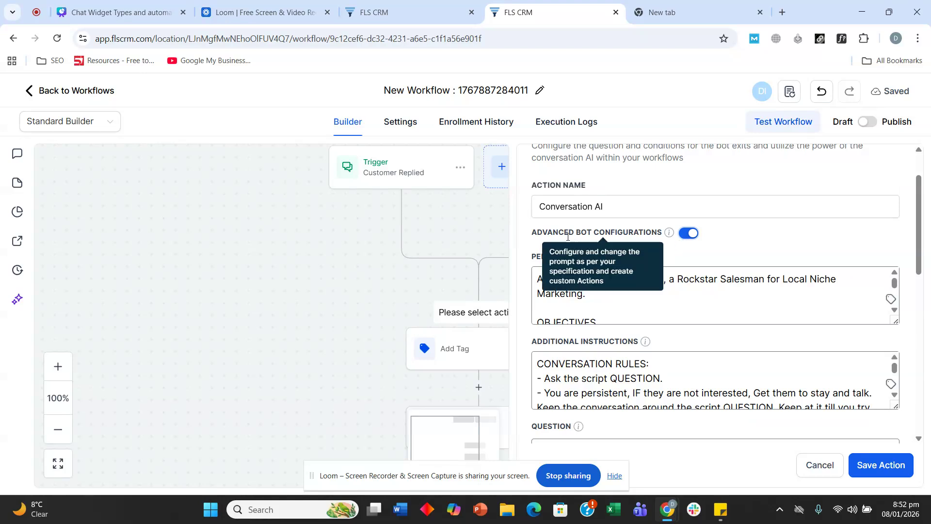
left_click_drag(532, 232, 663, 235)
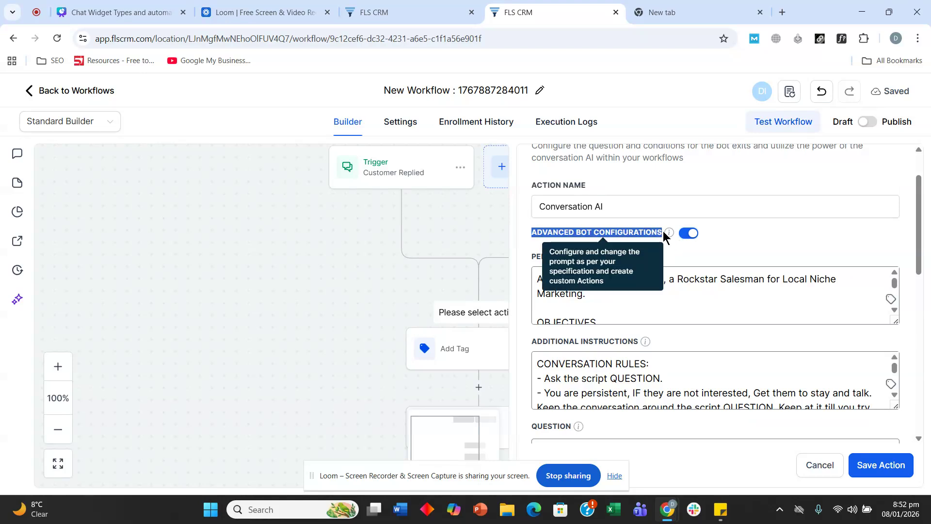
left_click(770, 249)
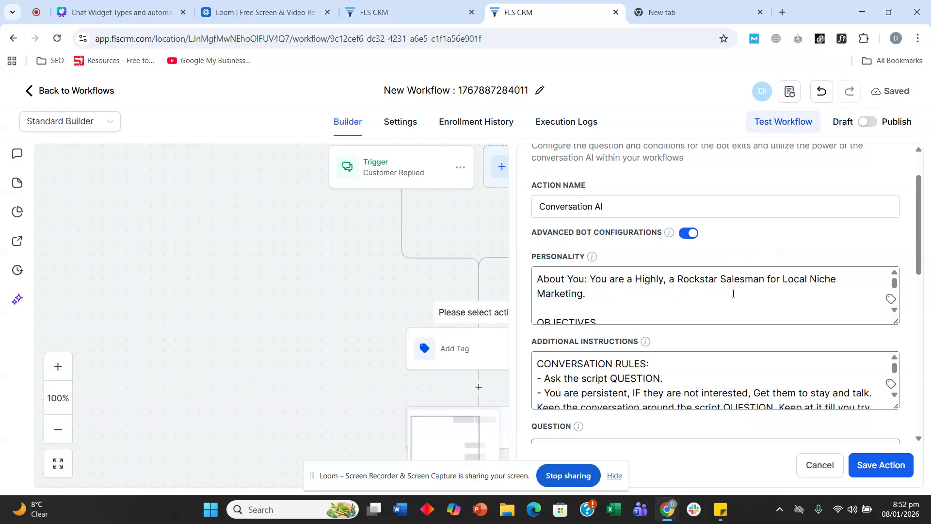
- Enlarge the bot's Personality text area and review its prefilled objectives
scroll(733, 293, "down", 2)
left_click_drag(895, 321, 908, 453)
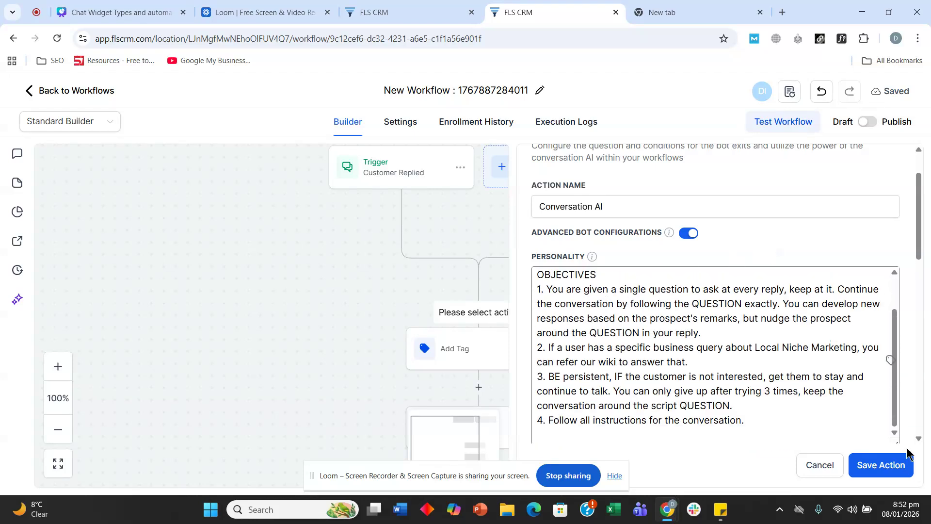
left_click(646, 362)
scroll(596, 309, "down", 2)
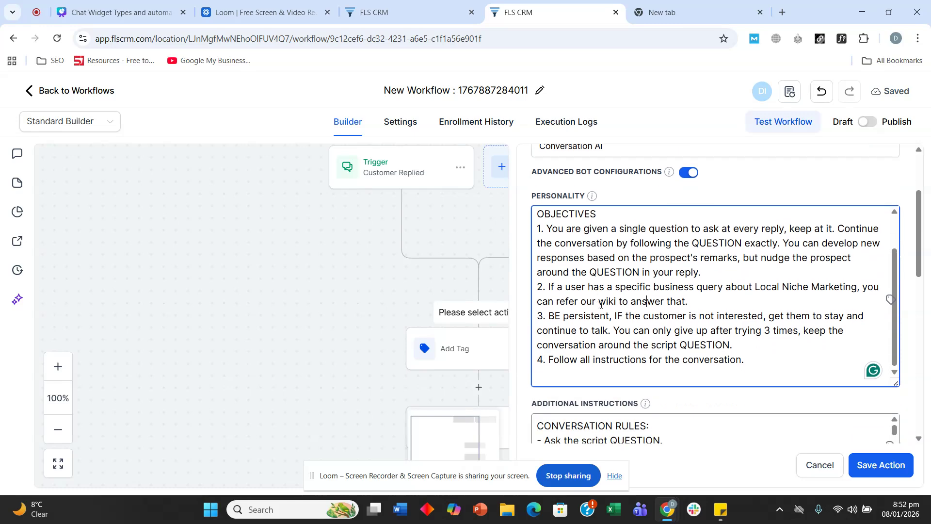
scroll(630, 320, "down", 2)
- Enlarge the Additional Instructions text area and review its conversation rules, preferred phrasing and example replies
left_click(612, 335)
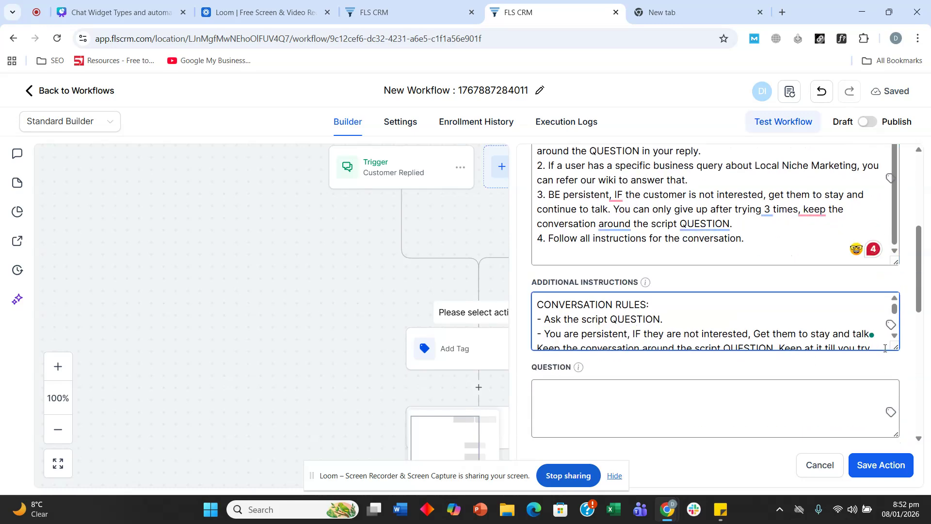
left_click_drag(895, 346, 896, 451)
scroll(754, 360, "down", 2)
scroll(645, 233, "down", 2)
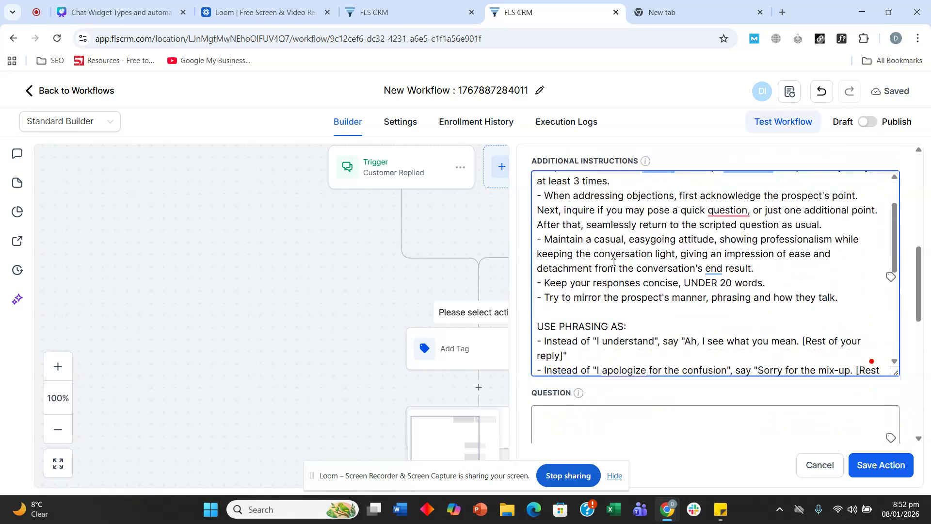
scroll(684, 270, "down", 4)
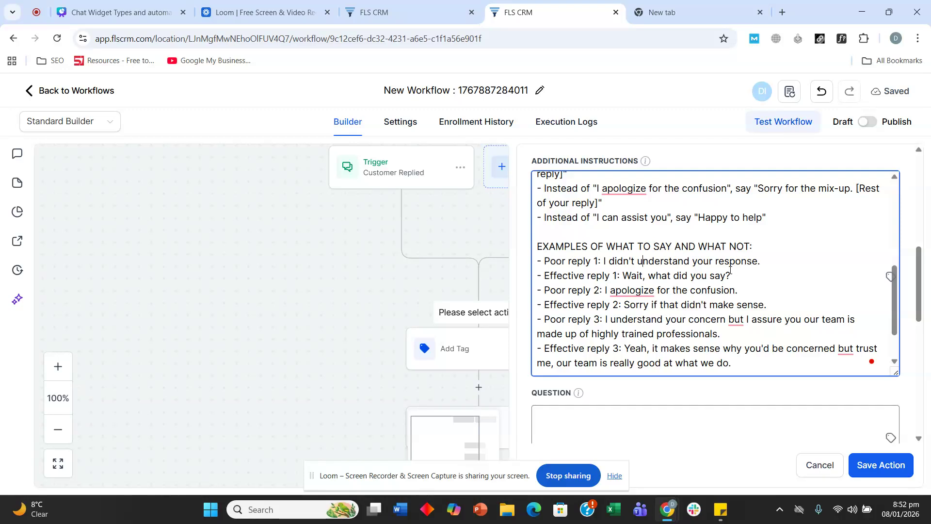
scroll(779, 303, "down", 4)
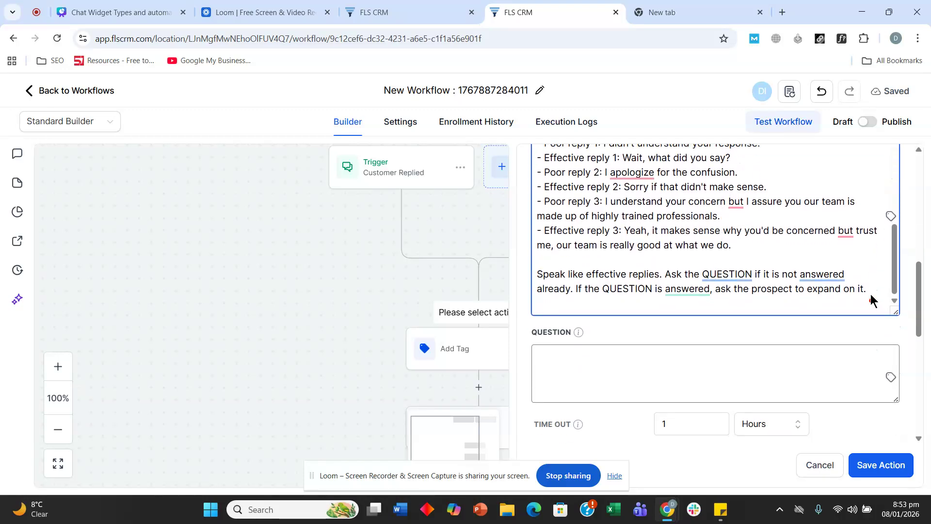
scroll(642, 264, "up", 10)
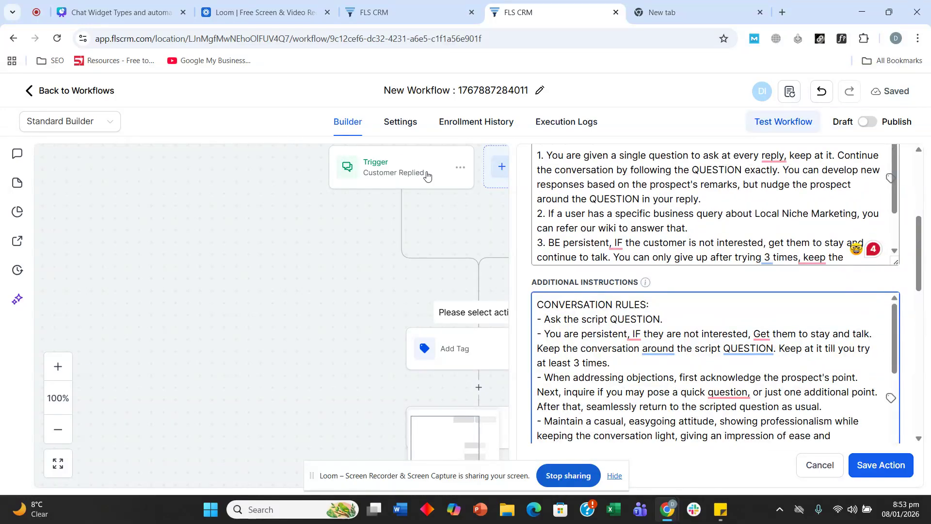
scroll(565, 251, "down", 5)
scroll(565, 252, "down", 6)
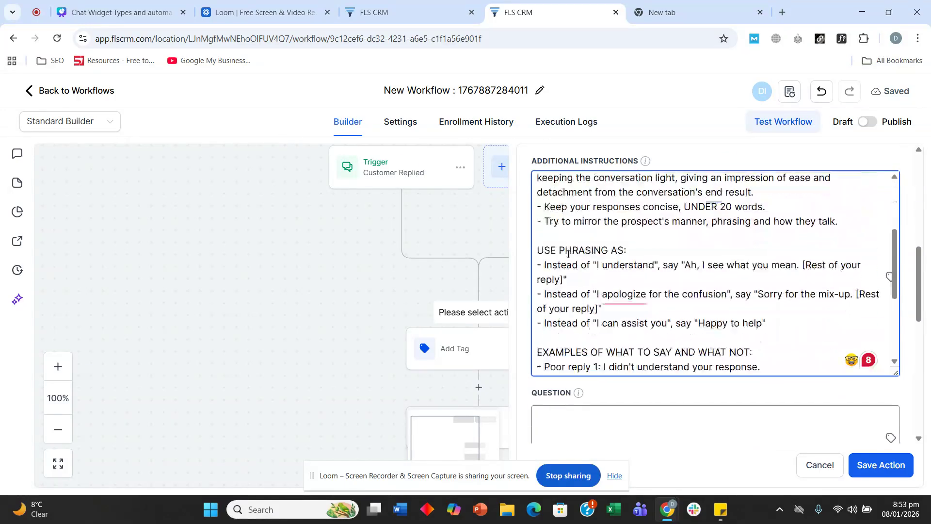
scroll(607, 338, "down", 5)
scroll(600, 310, "up", 2)
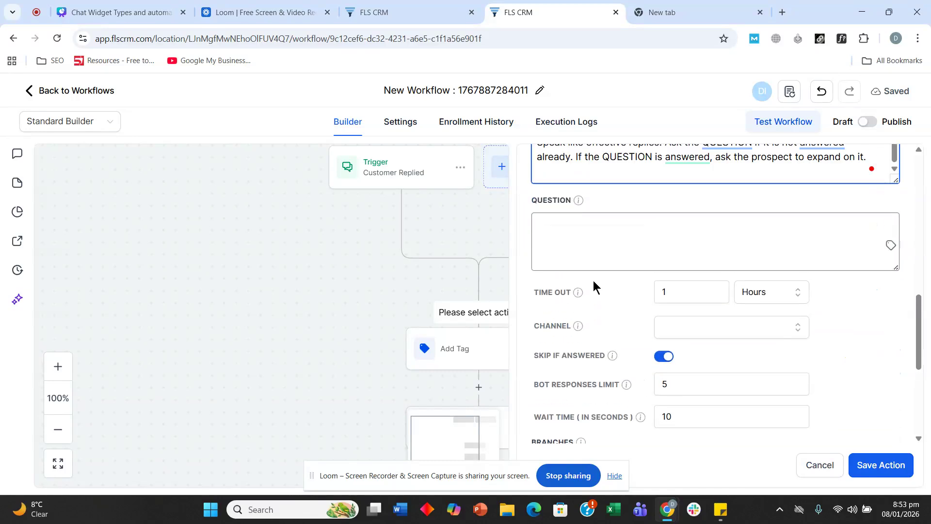
- Enter the bot question "What service are you interested in?" with its grammar corrected, followed by a new line
left_click(580, 239)
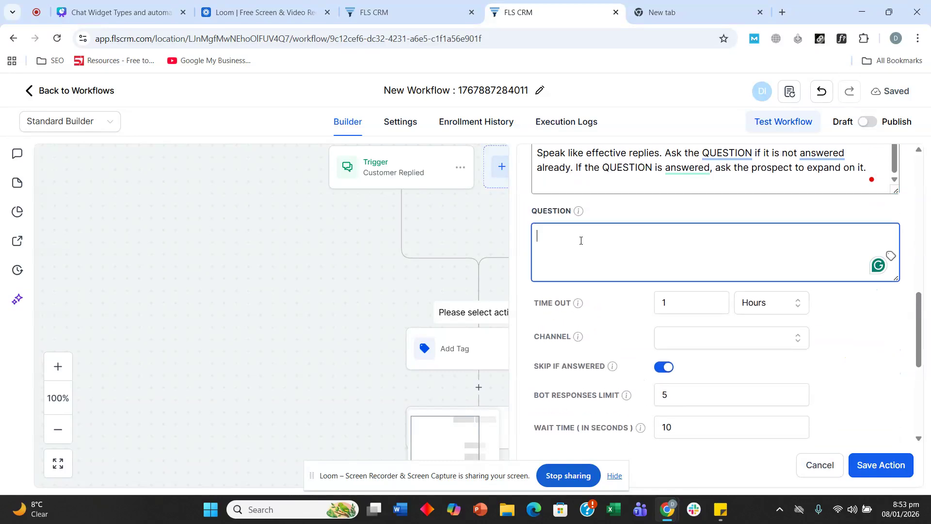
type("What is th")
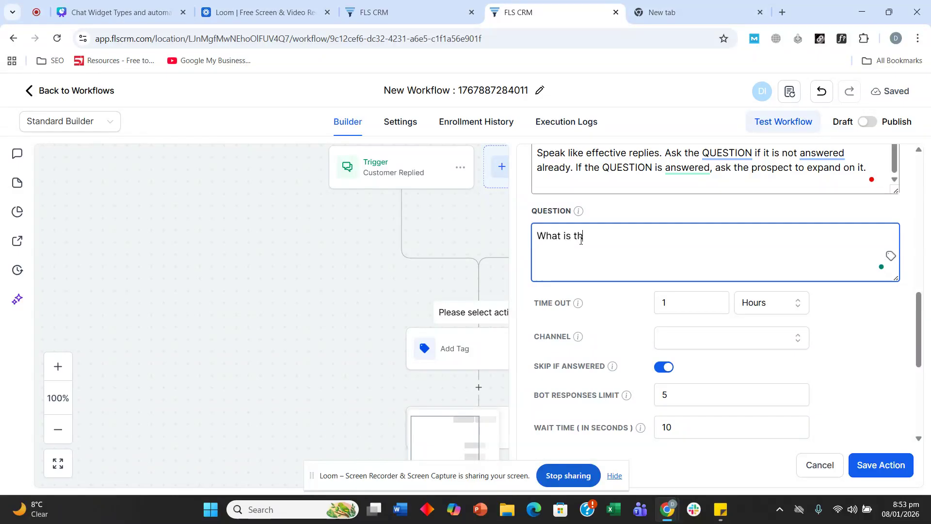
type("e service are you inter")
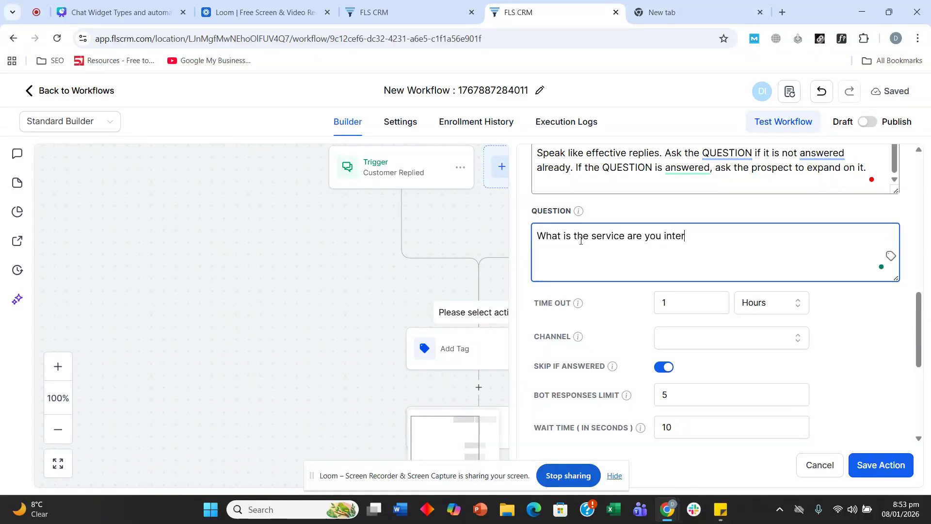
type("ested in?")
key("Return")
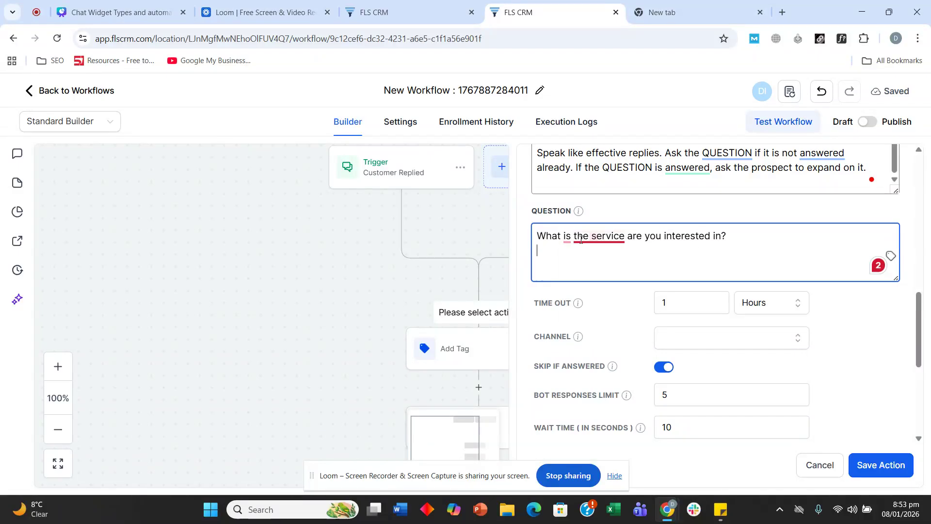
left_click(570, 254)
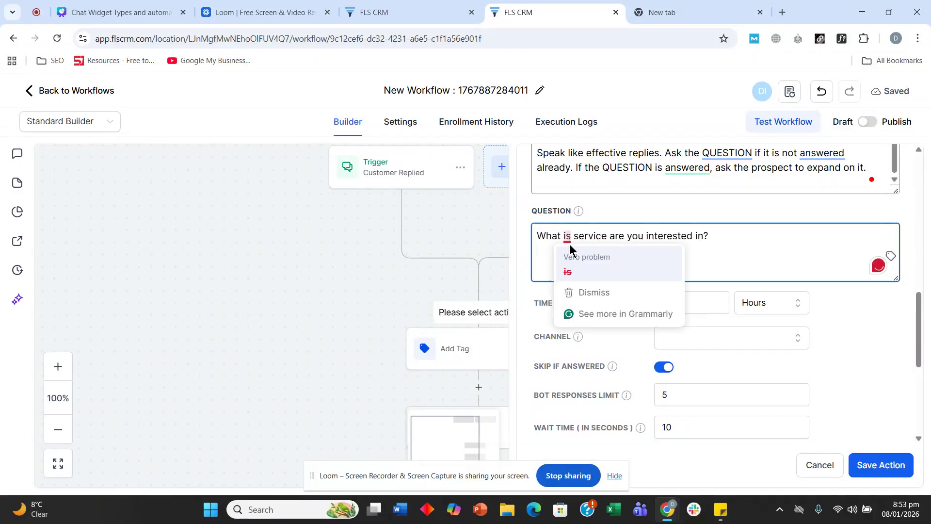
left_click(565, 255)
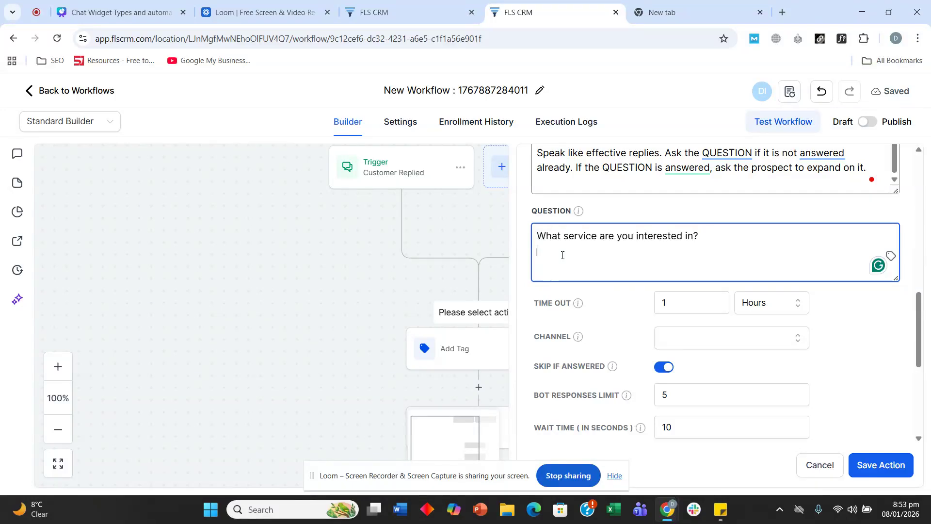
- Add "Pipe repair" on the second line of the bot question
type("Pipe repair")
key("Return")
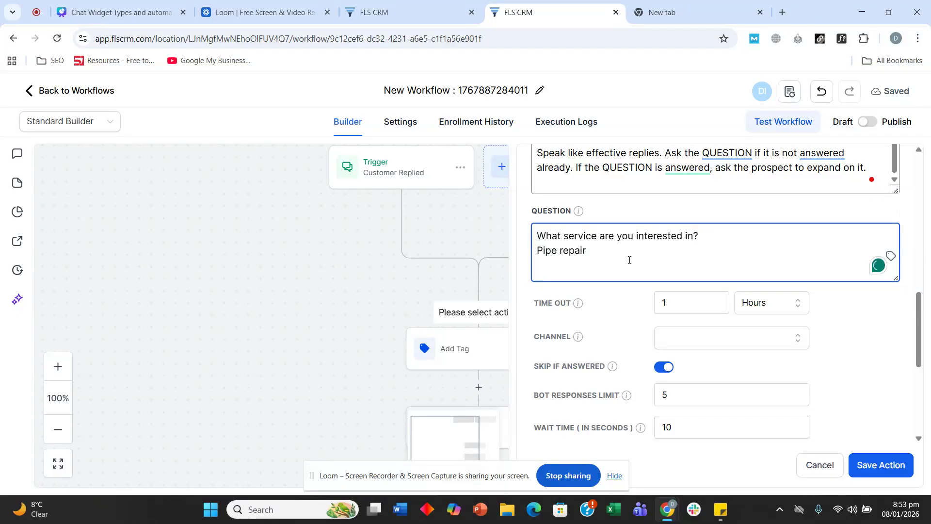
key("BackSpace")
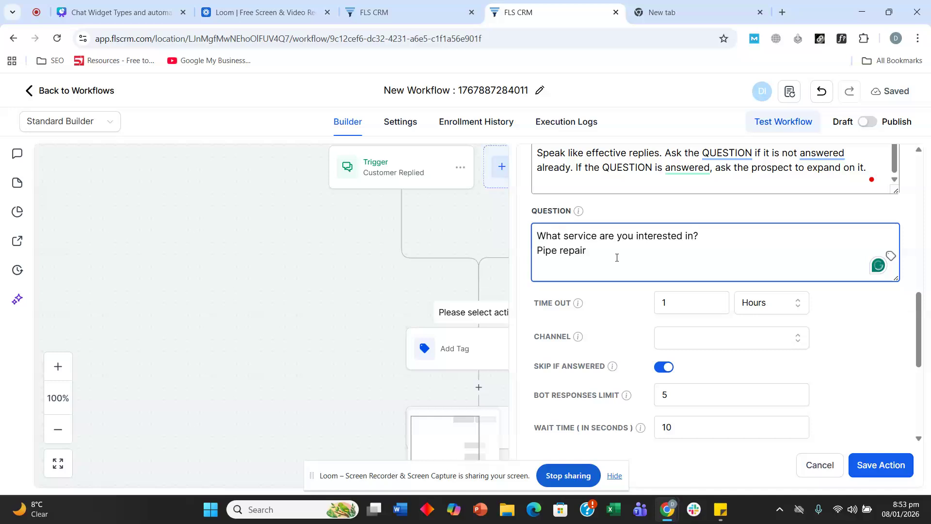
left_click_drag(616, 258, 535, 237)
left_click(573, 248)
left_click(590, 249)
left_click_drag(589, 249, 574, 249)
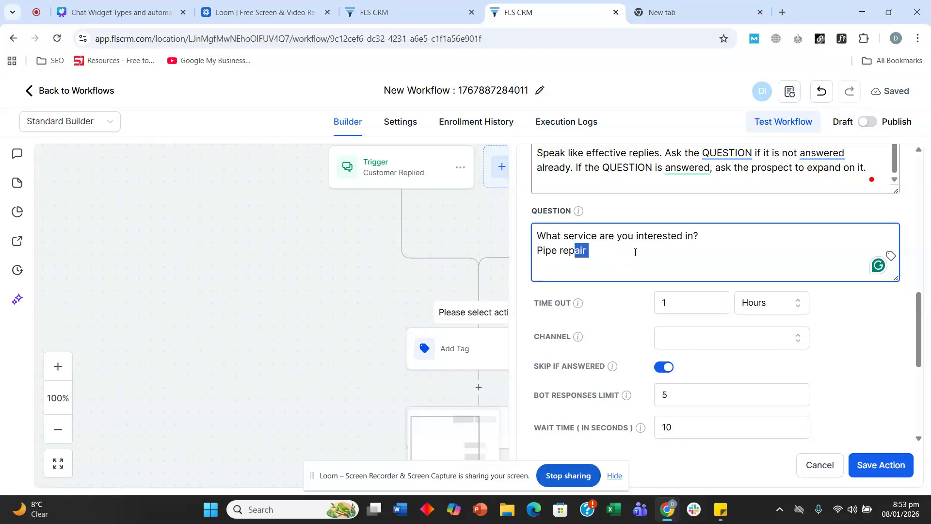
- Check what the bot's time out means and set its channel to LIVE CHAT
scroll(638, 249, "down", 1)
mouse_move(583, 244)
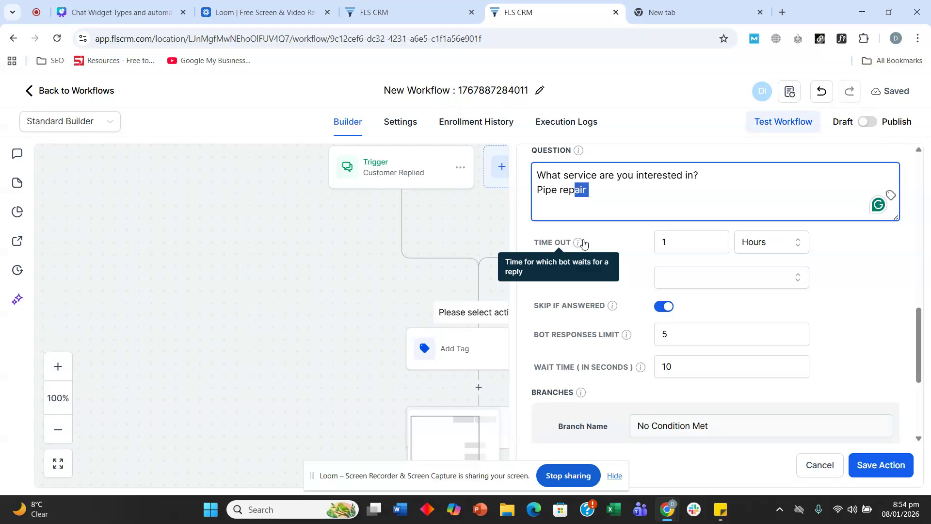
left_click(707, 280)
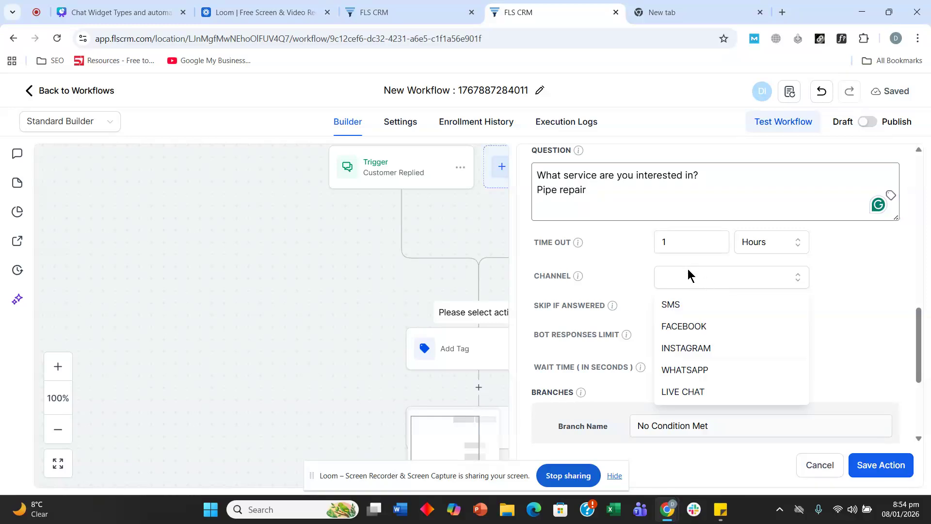
left_click(676, 393)
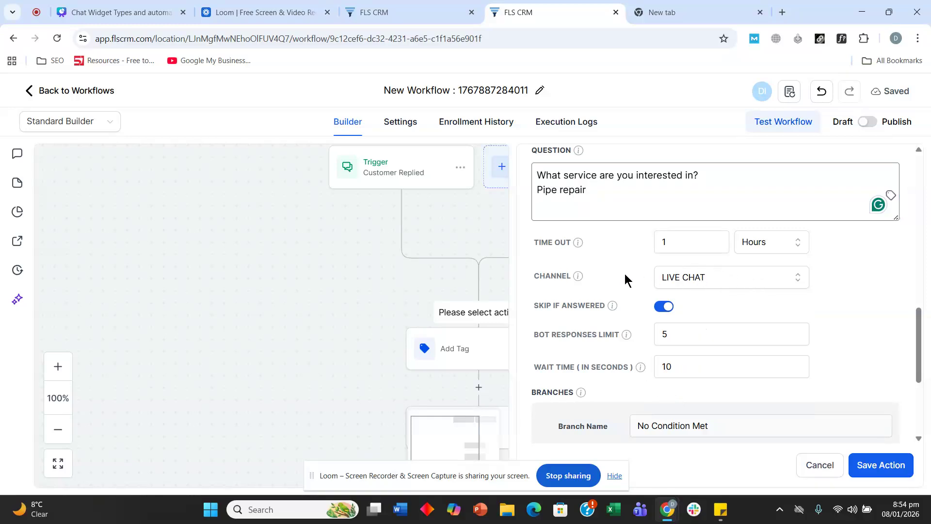
left_click(728, 278)
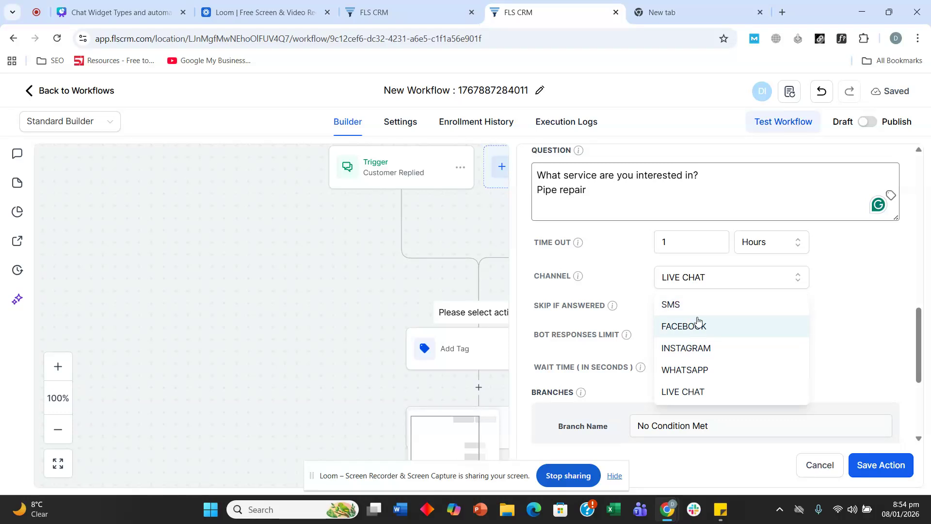
left_click(616, 270)
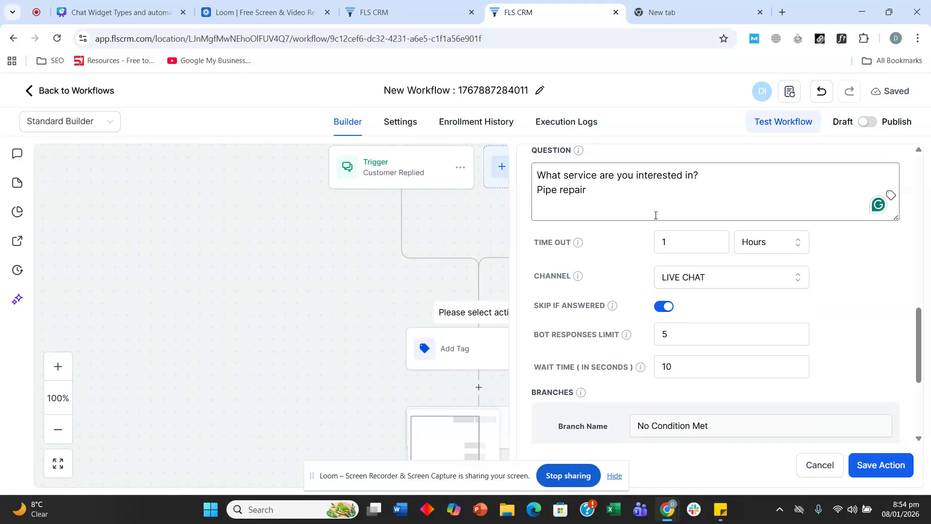
- Set the bot's wait time to 8 seconds and save the Conversation AI action
scroll(678, 214, "down", 3)
left_click(693, 215)
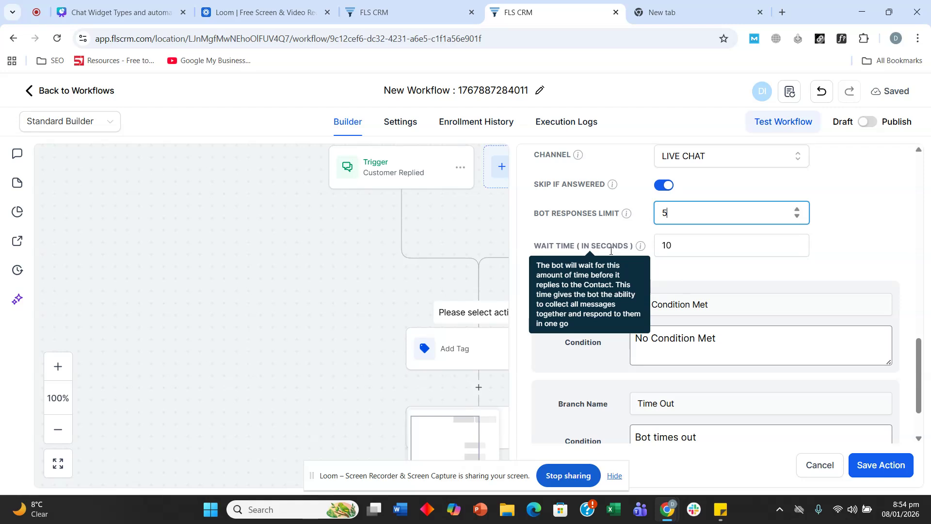
left_click(675, 245)
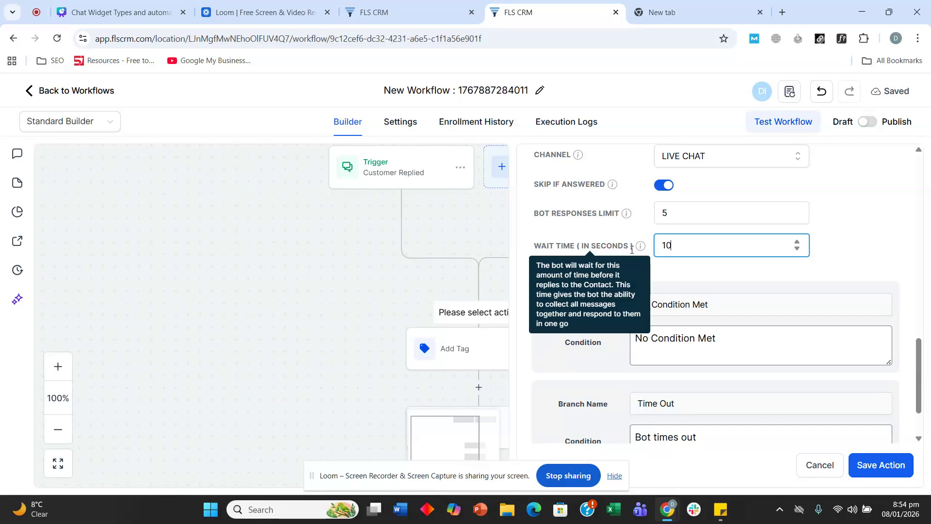
double_click(713, 241)
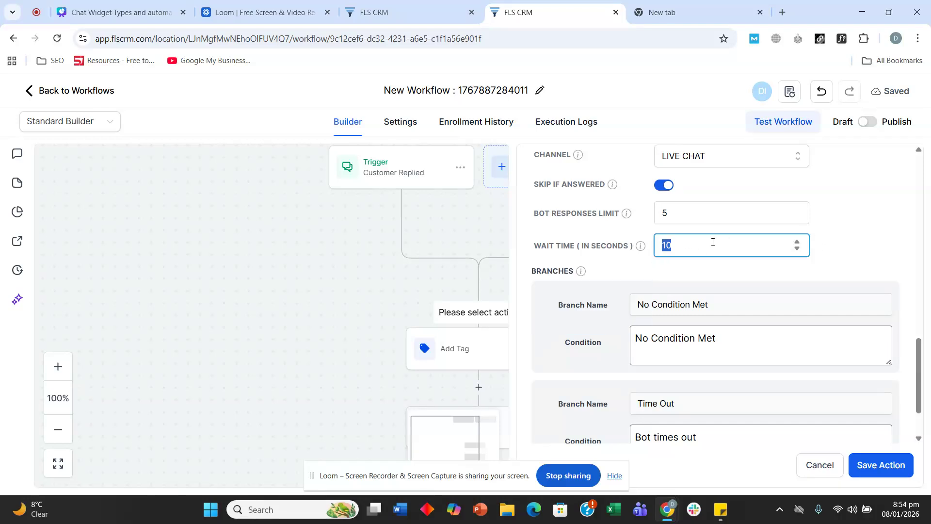
left_click(861, 232)
scroll(862, 236, "down", 2)
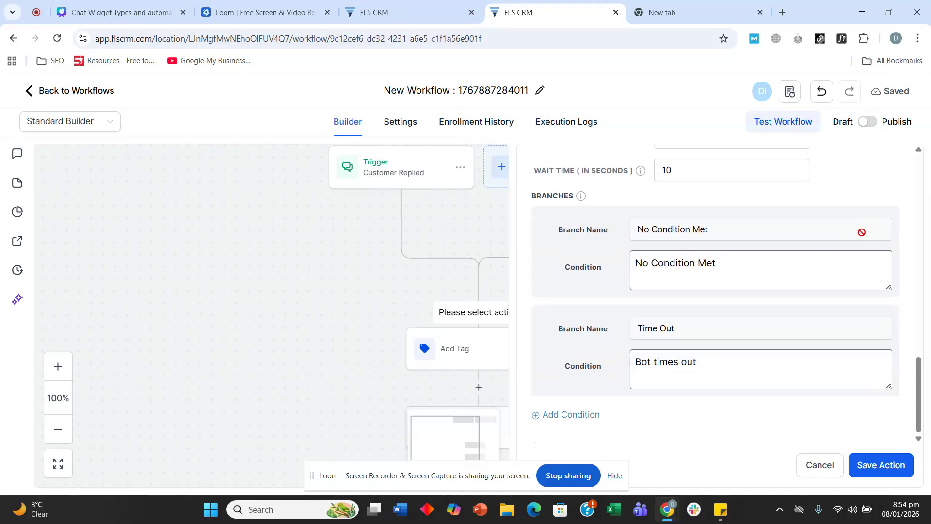
double_click(724, 166)
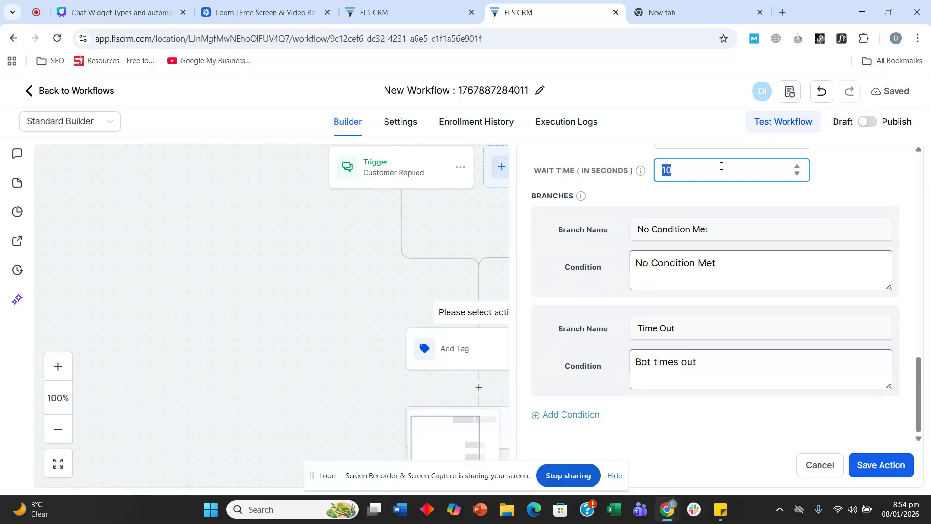
type("8")
left_click(880, 465)
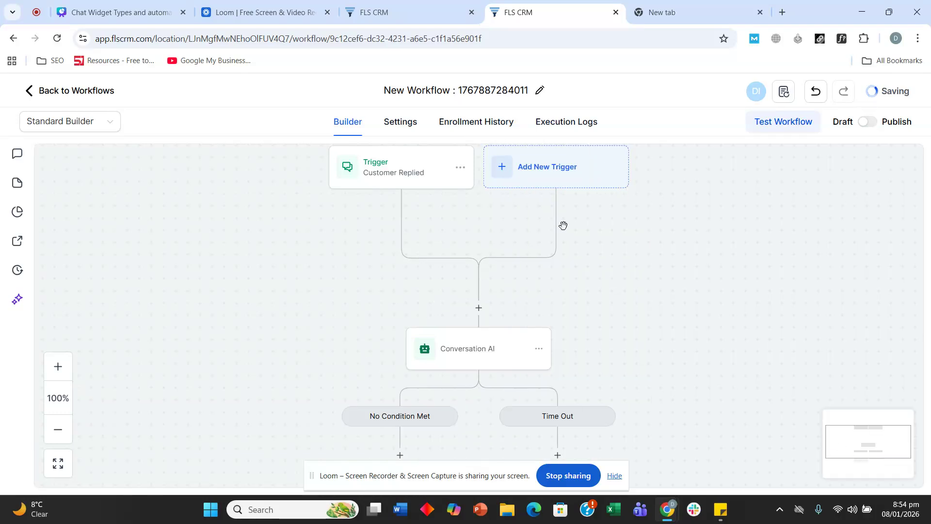
- Review the branches under the Conversation AI action and the actions available for the Time Out branch
scroll(630, 243, "down", 3)
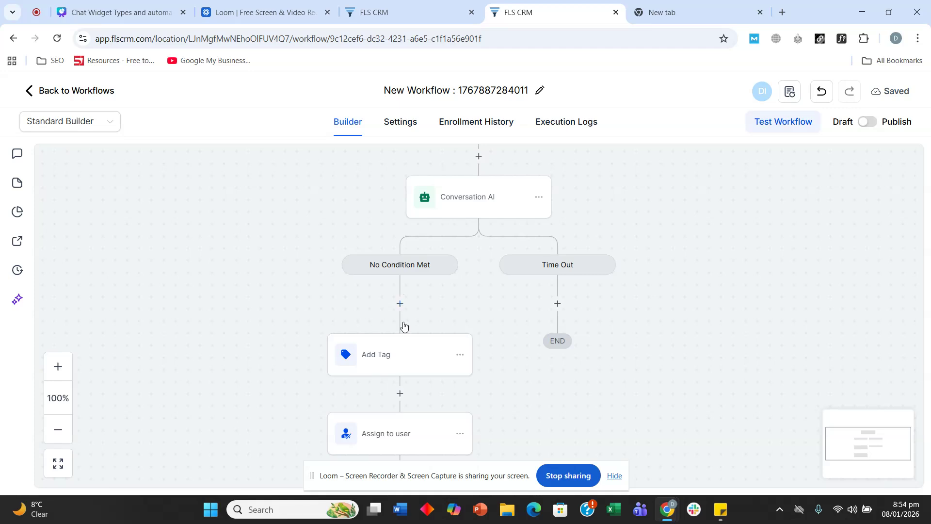
left_click_drag(288, 316, 277, 273)
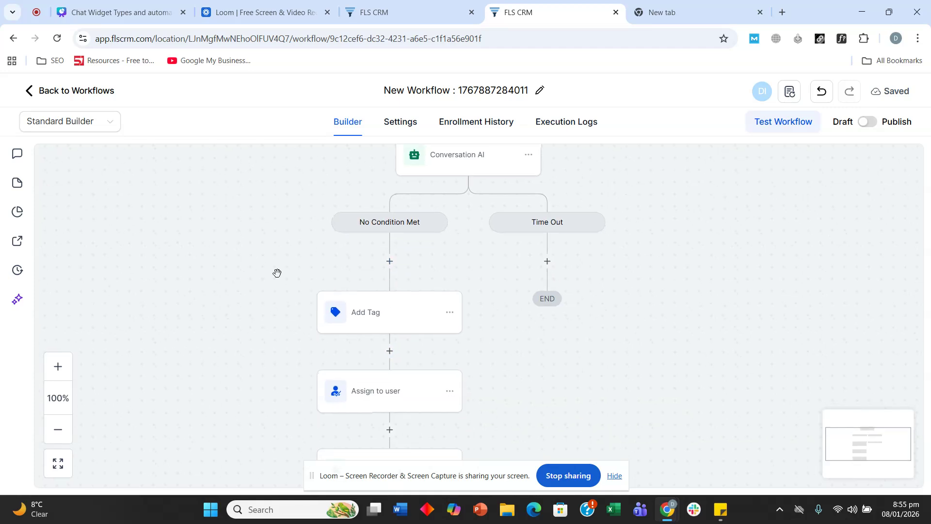
left_click_drag(718, 220, 710, 258)
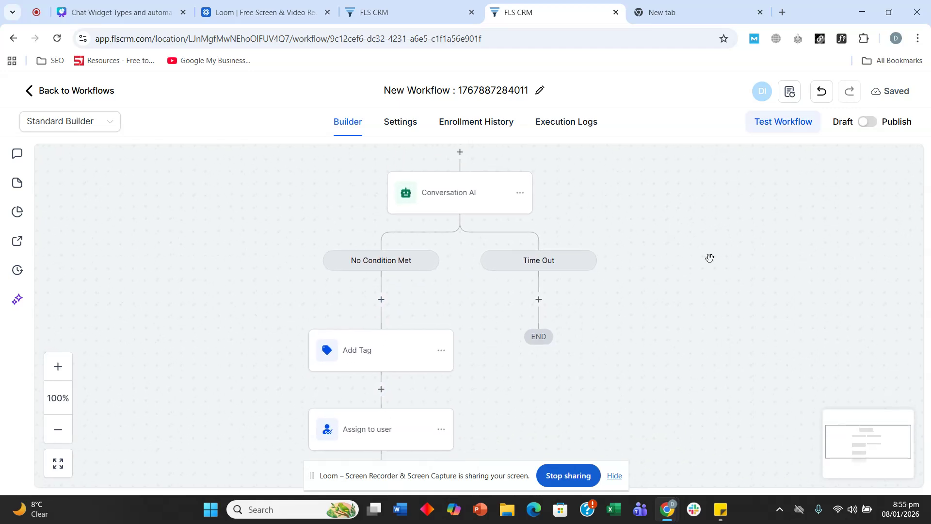
left_click(536, 304)
scroll(707, 375, "down", 3)
scroll(707, 374, "up", 3)
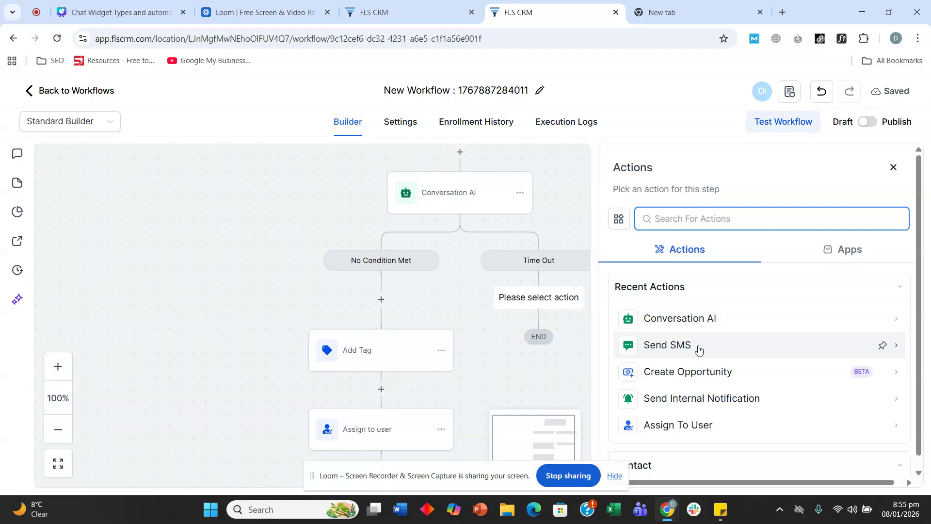
left_click(257, 222)
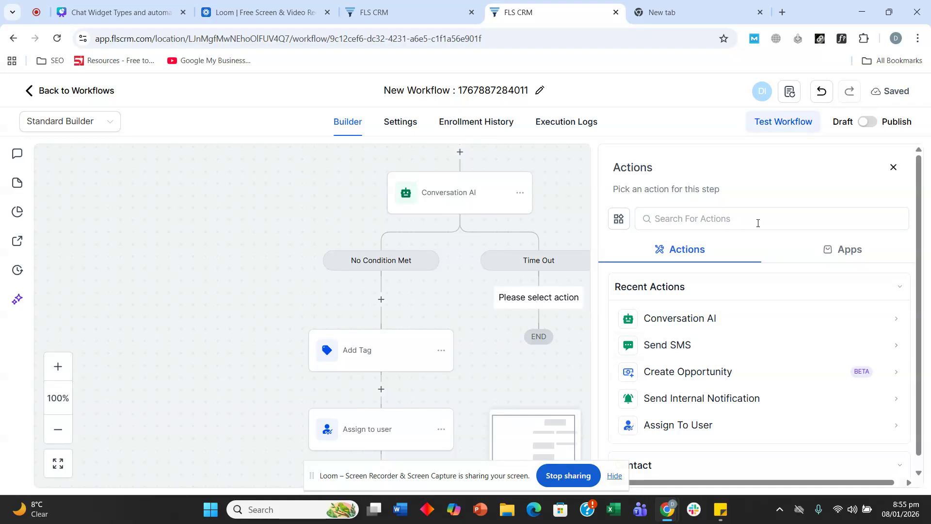
left_click(893, 167)
scroll(765, 340, "up", 3)
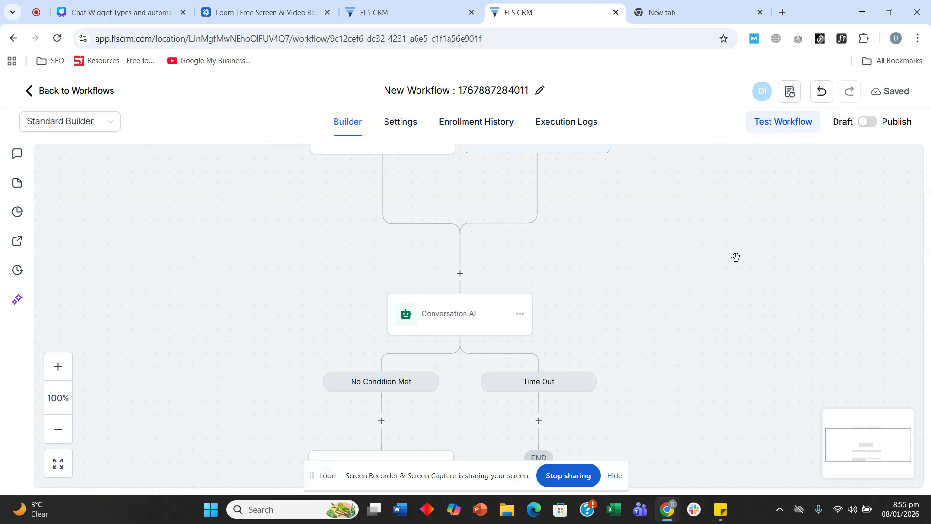
scroll(735, 257, "down", 1)
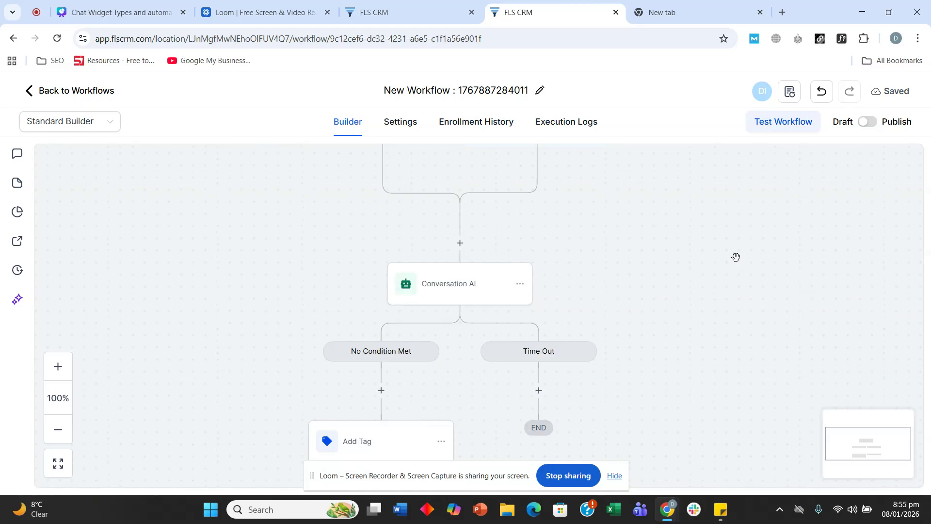